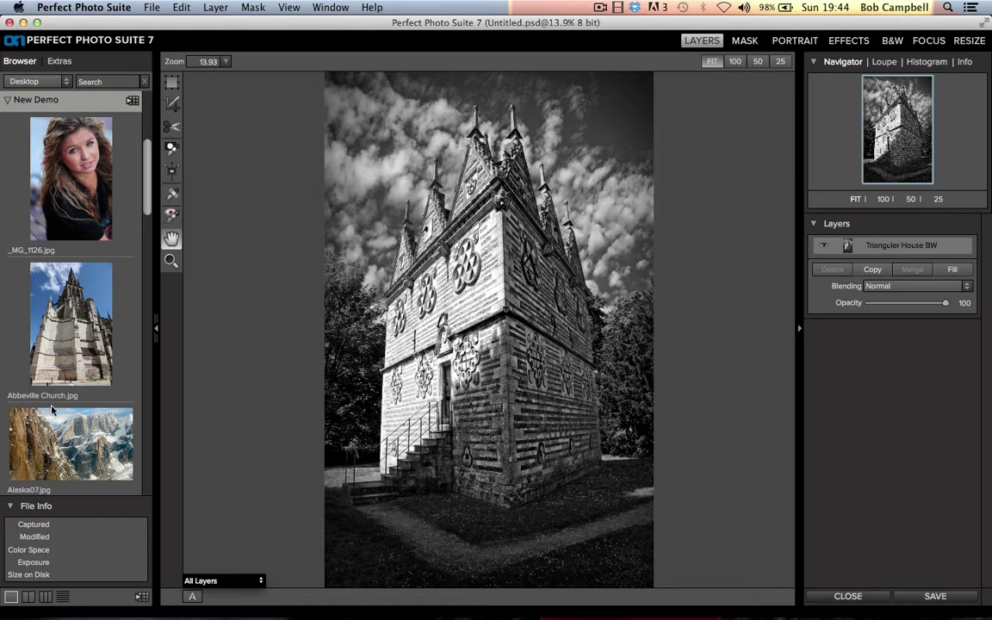
Step: Open Abbeville Church.jpg as a new image without saving the current document, and send it to the B&W module
left_click(63, 342)
double_click(63, 342)
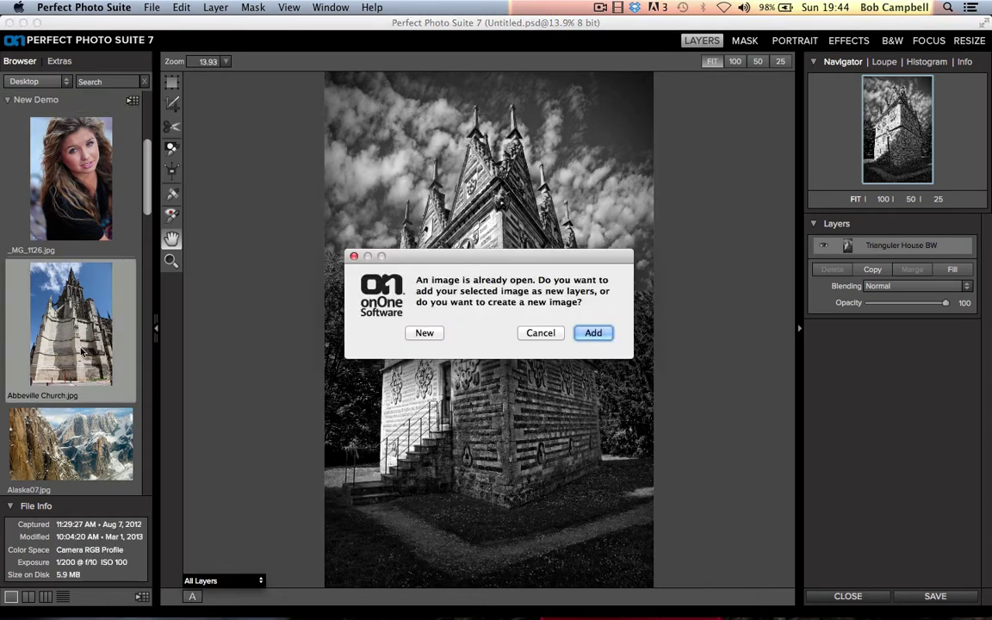
left_click(422, 332)
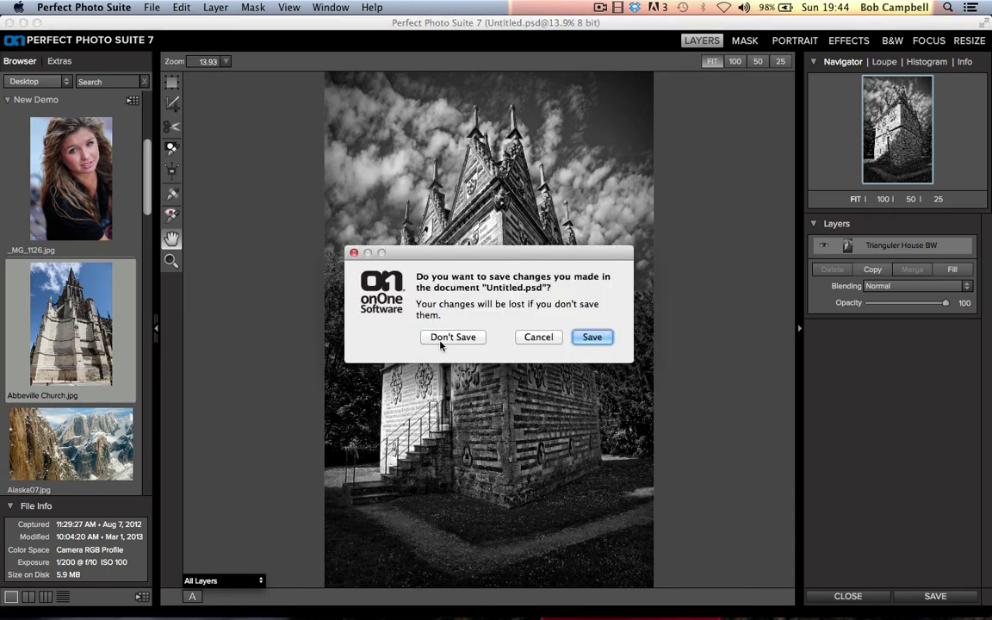
left_click(440, 337)
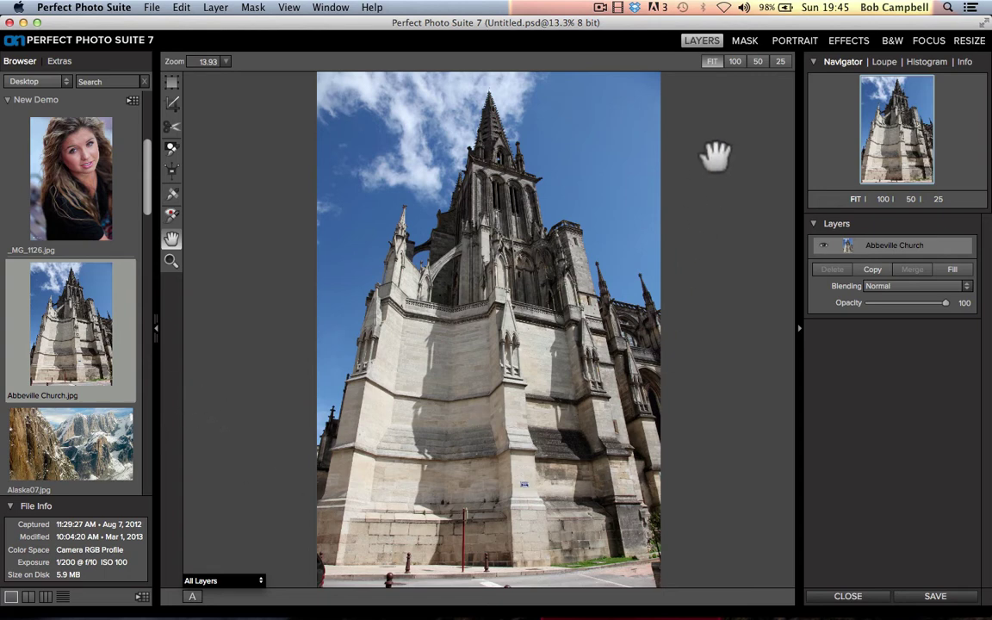
left_click(892, 43)
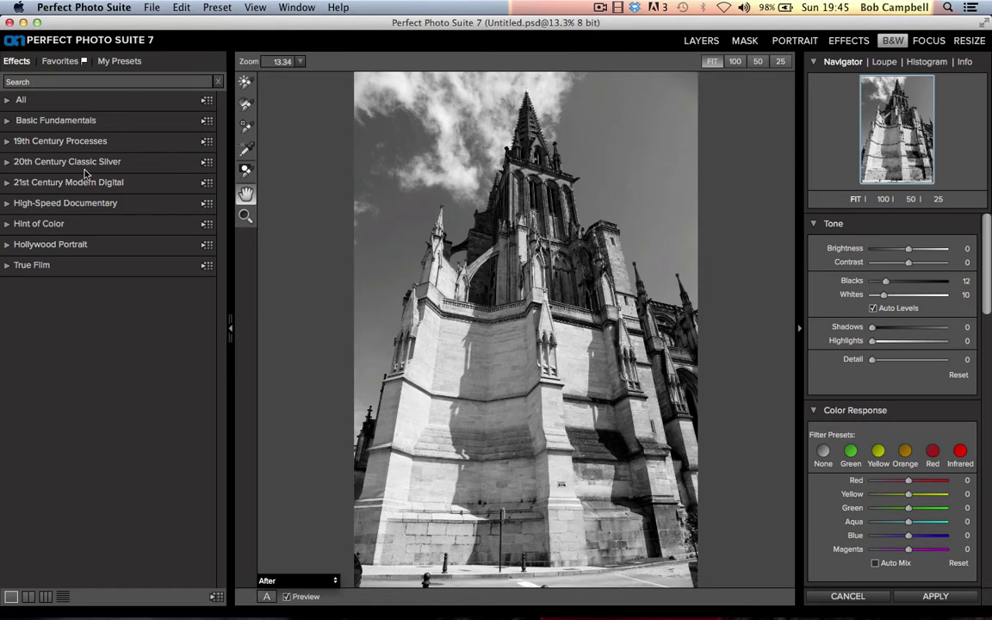
Step: Browse the 19th Century Processes presets and show their thumbnails in three columns
left_click(8, 138)
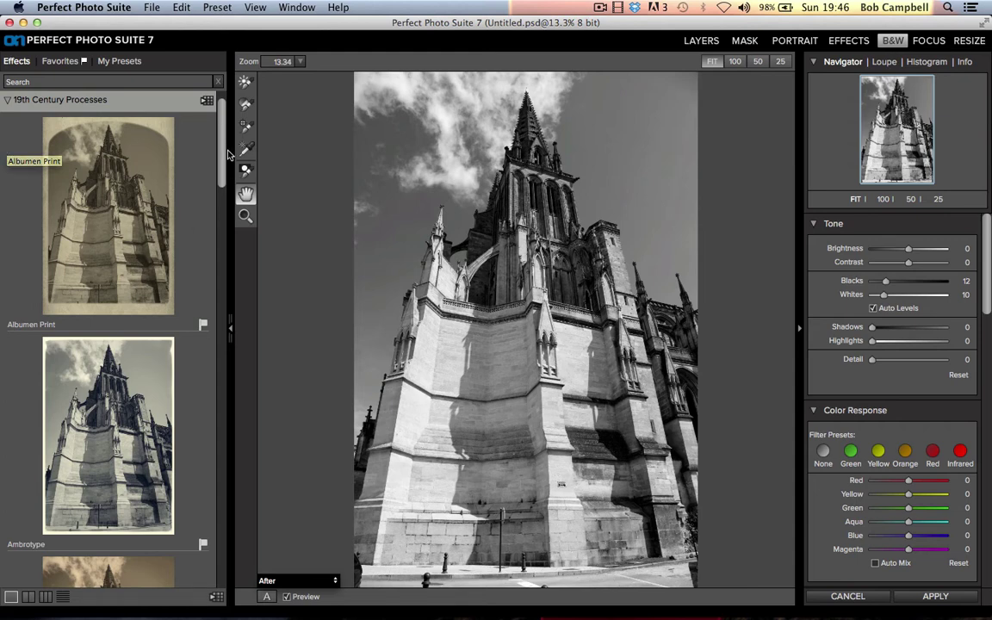
left_click_drag(223, 147, 267, 360)
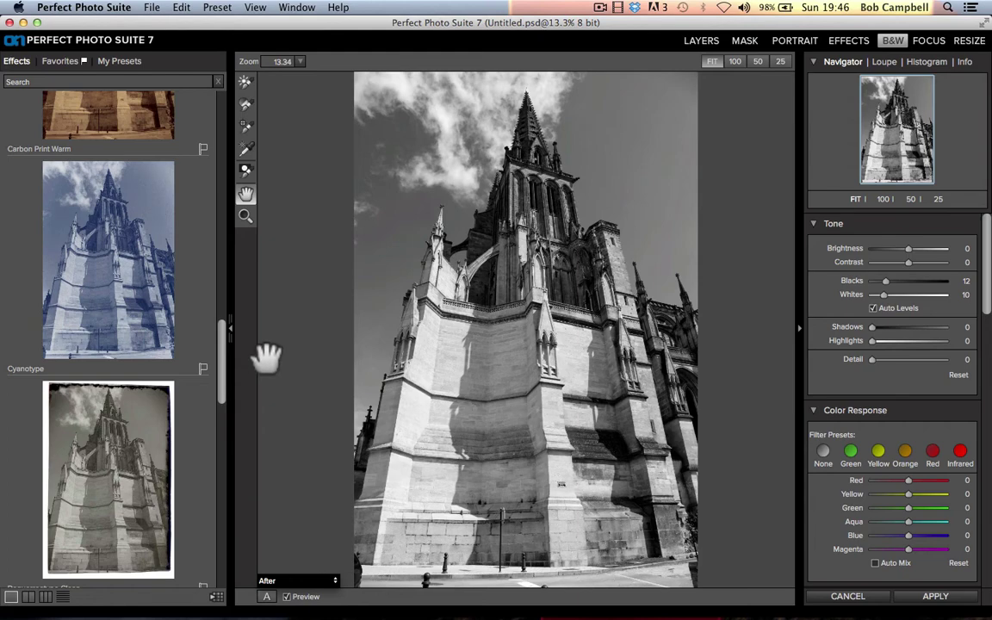
scroll(222, 342, "up", 1)
left_click_drag(222, 342, 216, 417)
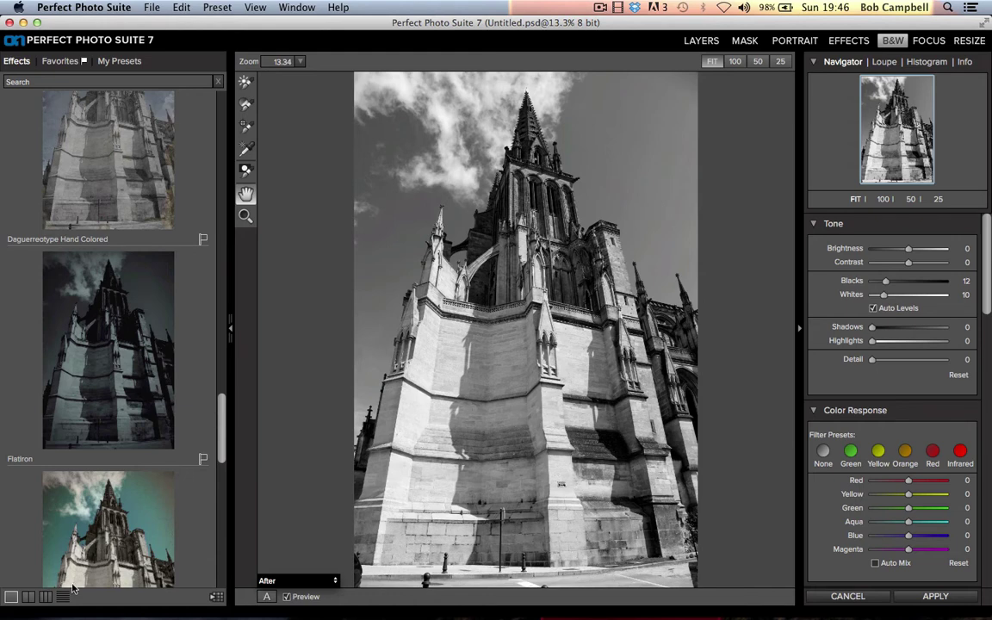
left_click(29, 599)
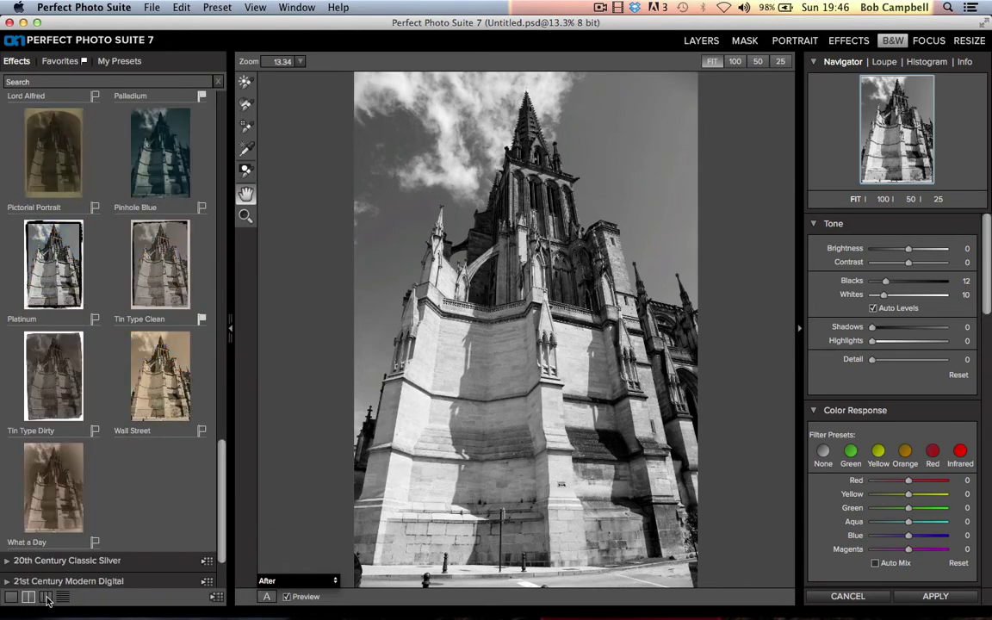
left_click(47, 598)
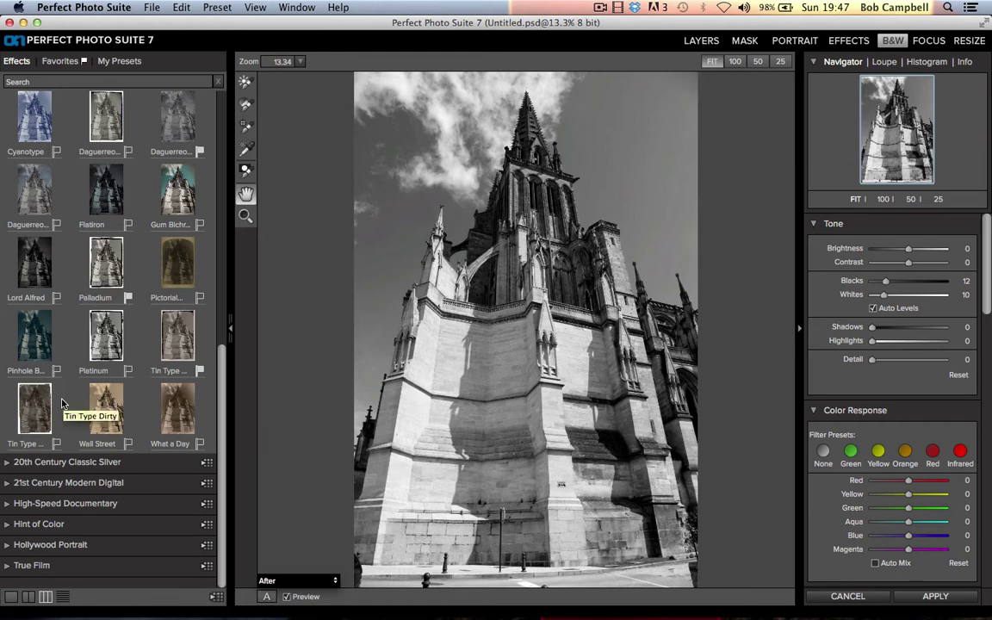
Step: Apply the Palladium preset, compare it without its border, and change the border category to Emulsion
left_click(107, 271)
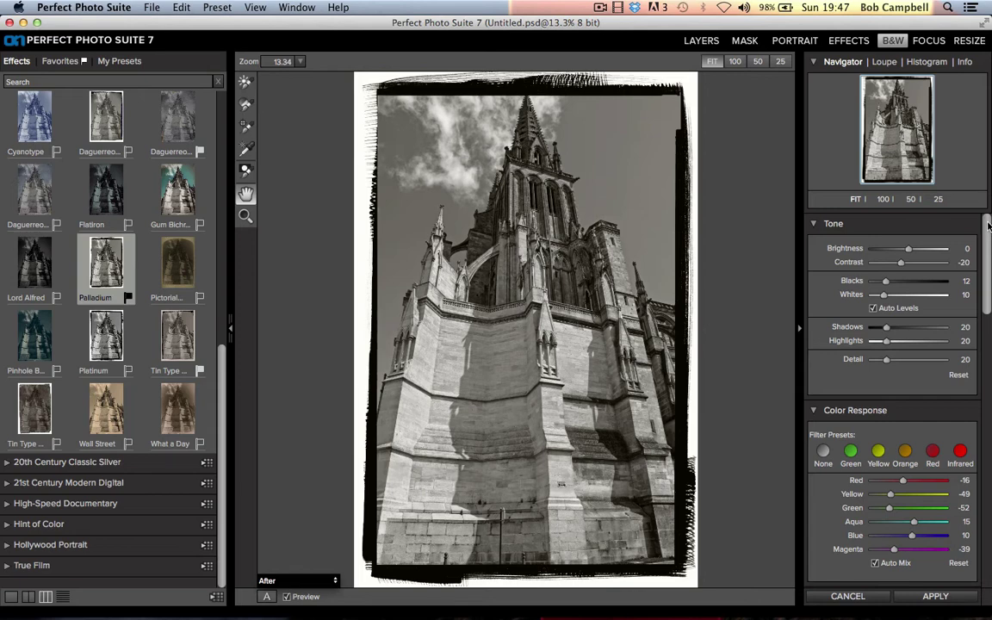
left_click_drag(991, 271, 991, 534)
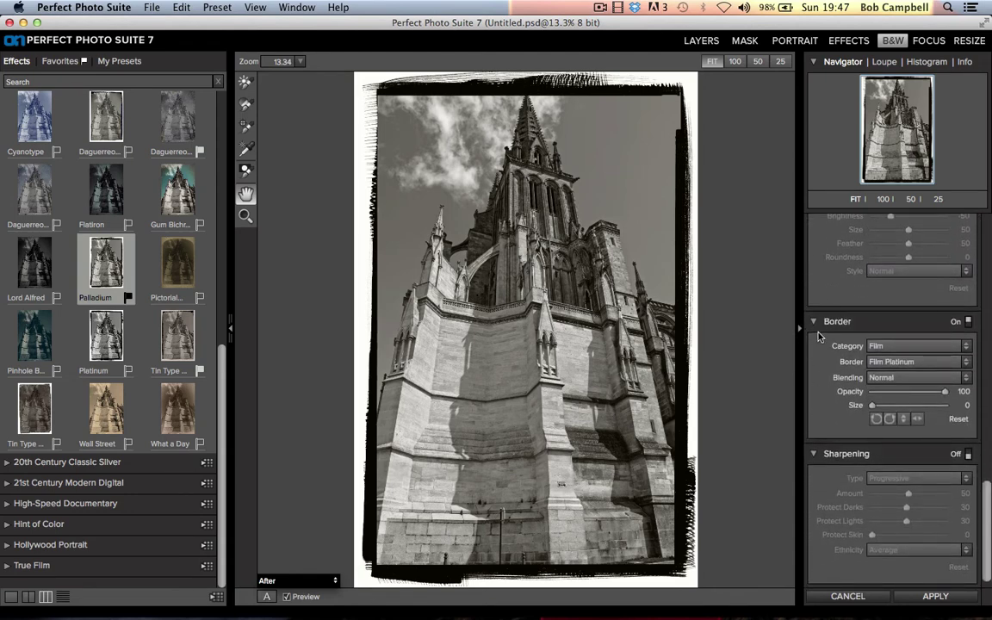
left_click(968, 322)
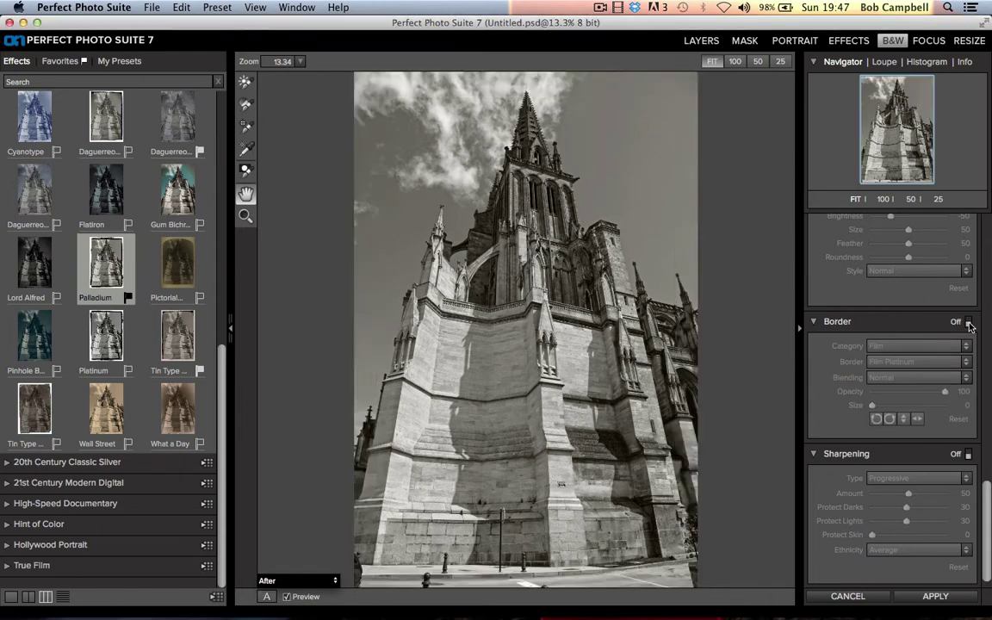
left_click(969, 322)
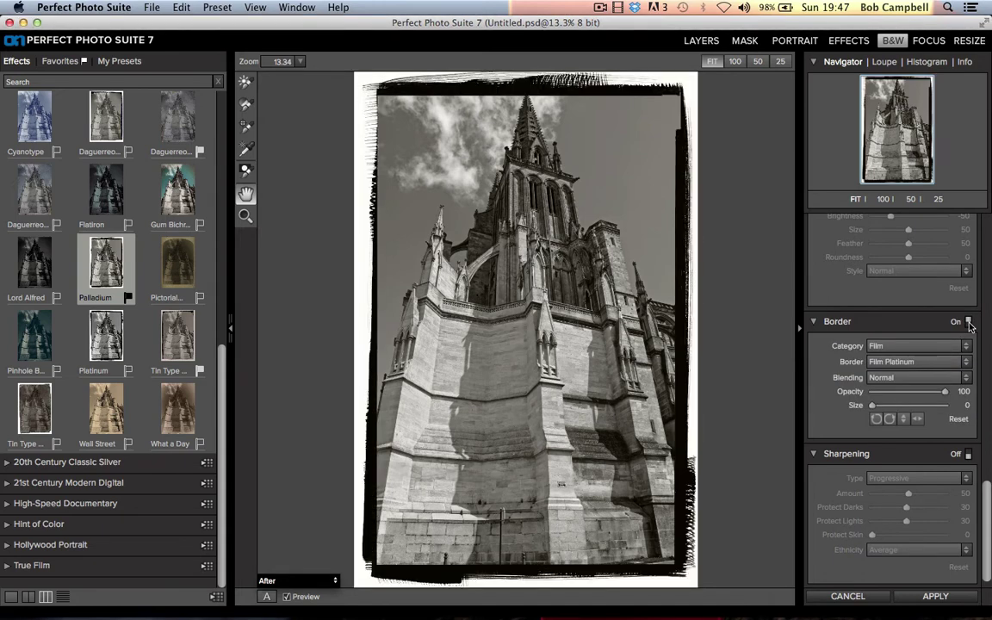
left_click(967, 347)
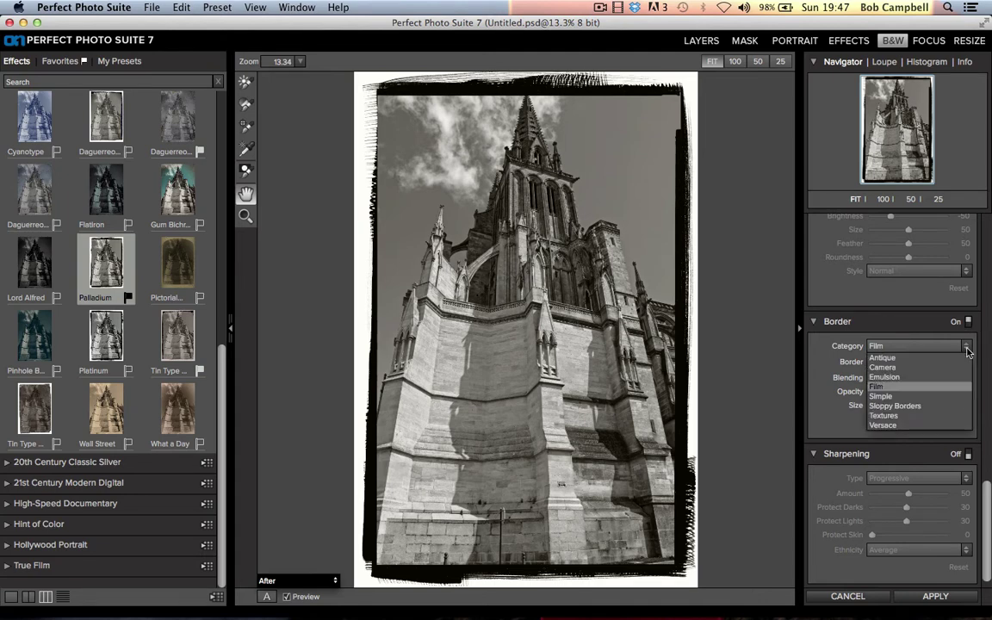
left_click(900, 379)
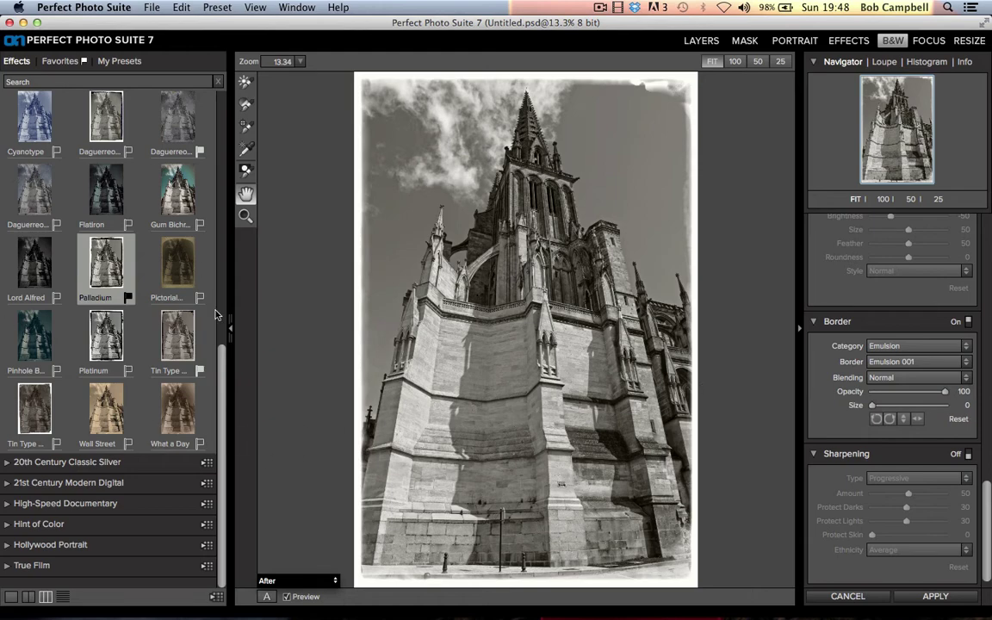
Step: Collapse the 19th Century Processes presets and expand the 20th Century Classic Silver category
scroll(223, 385, "up", 1)
scroll(222, 385, "up", 10)
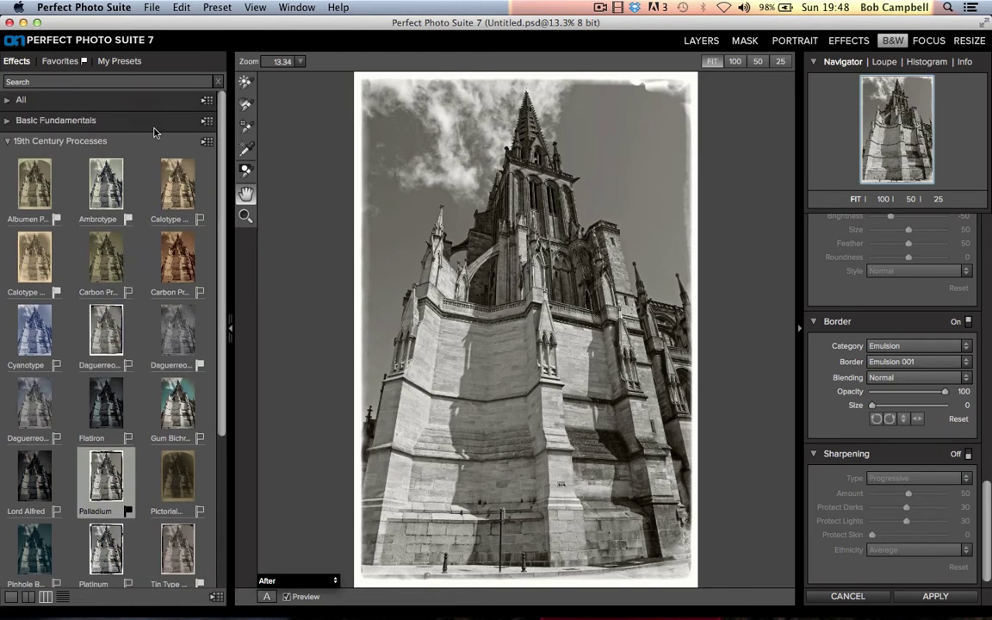
left_click(9, 143)
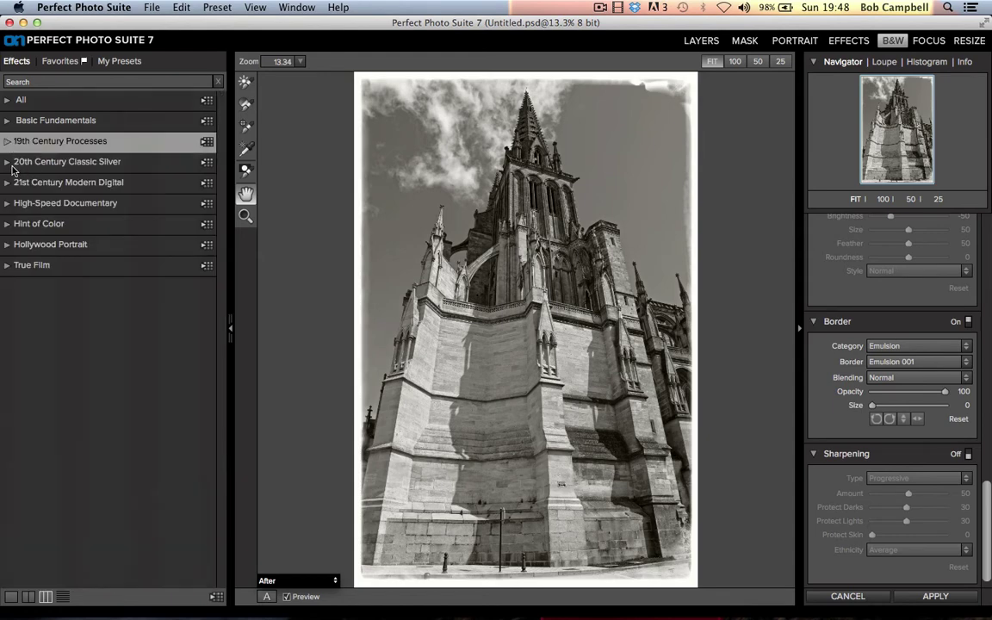
left_click(8, 164)
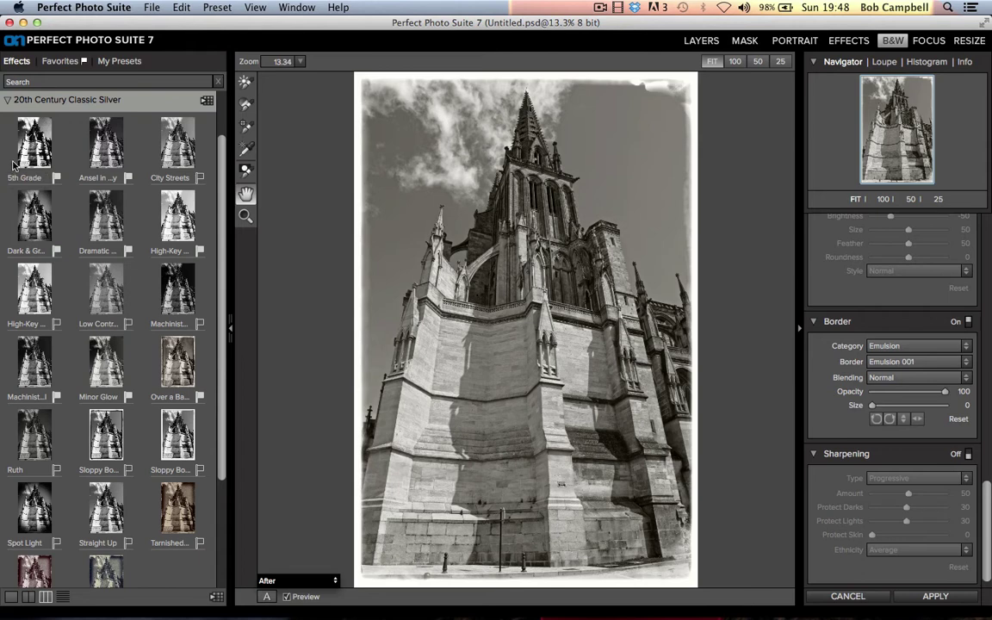
Step: Browse the effects full screen and apply the dark vignetted preset below 5th Grade in 20th Century Classic Silver
left_click(216, 597)
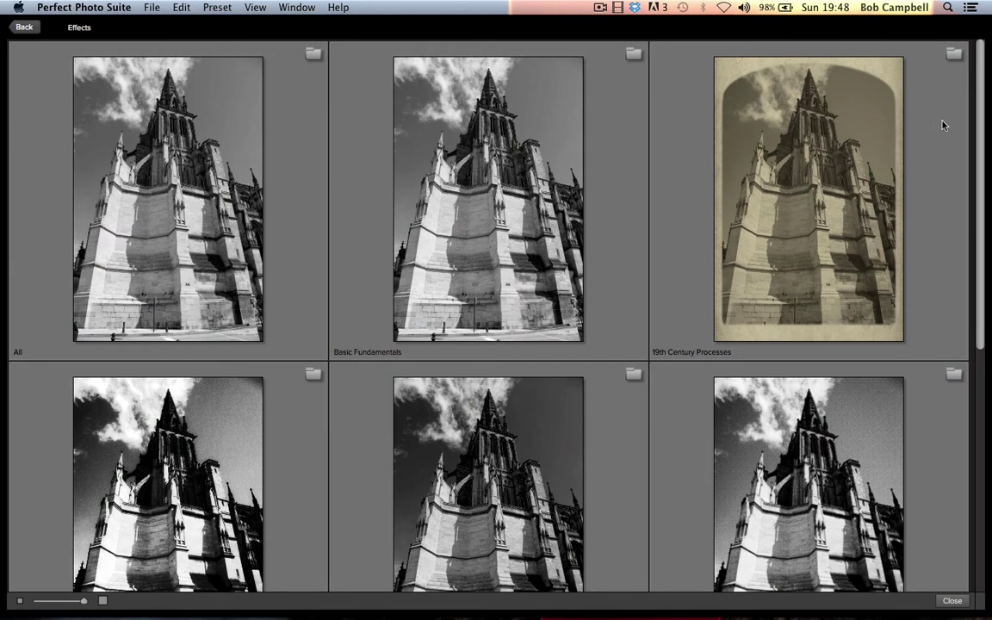
left_click_drag(982, 66, 990, 311)
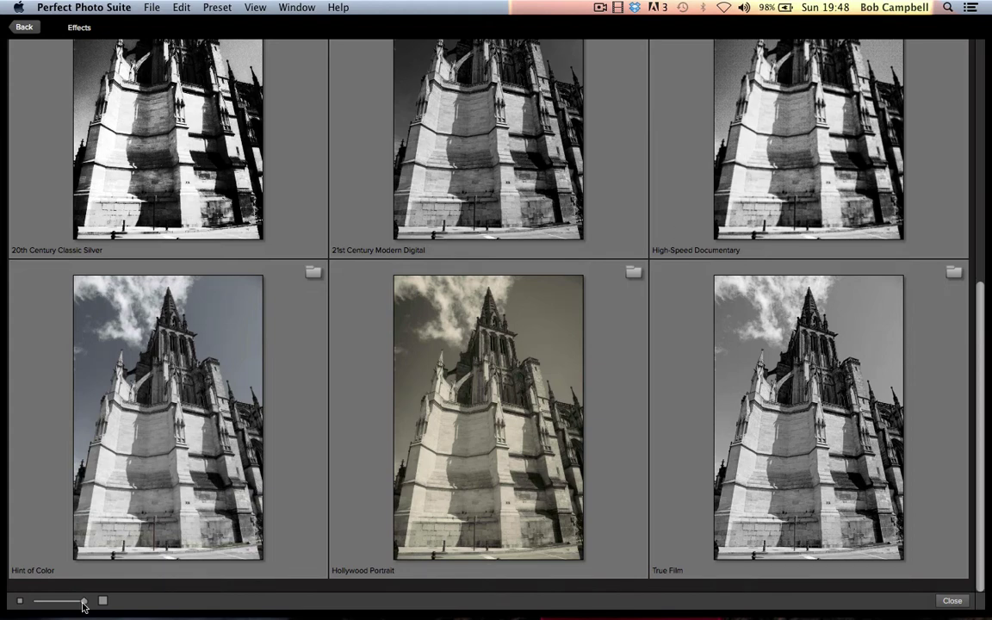
left_click_drag(83, 605, 64, 607)
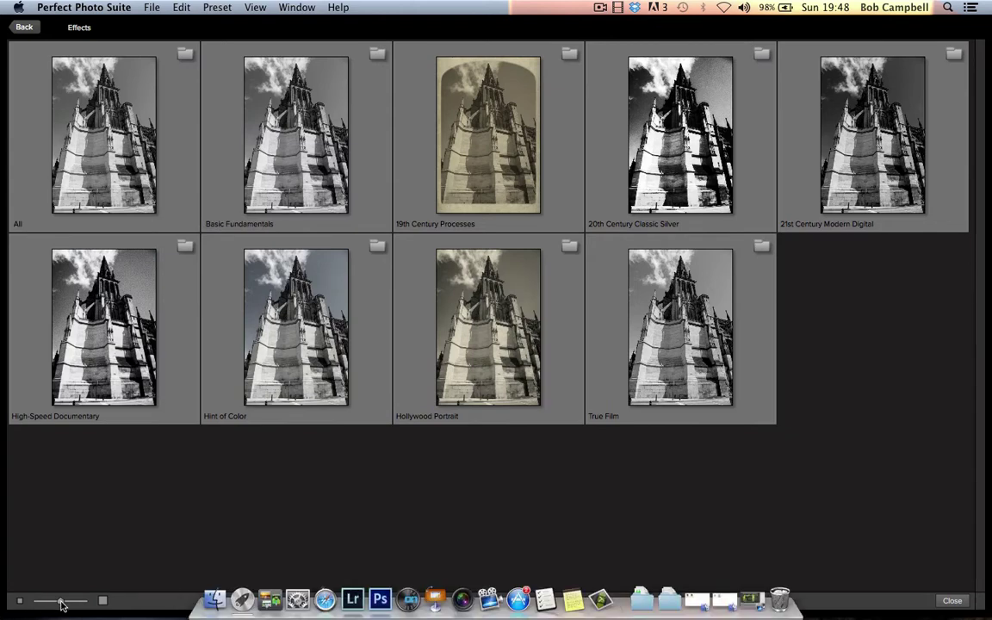
left_click_drag(60, 605, 84, 603)
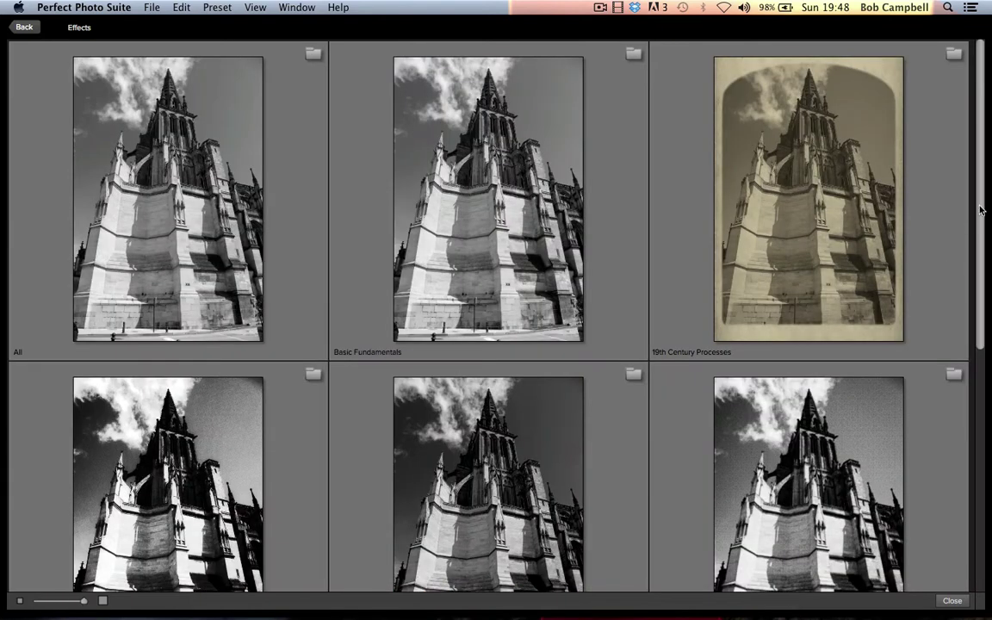
scroll(980, 211, "down", 3)
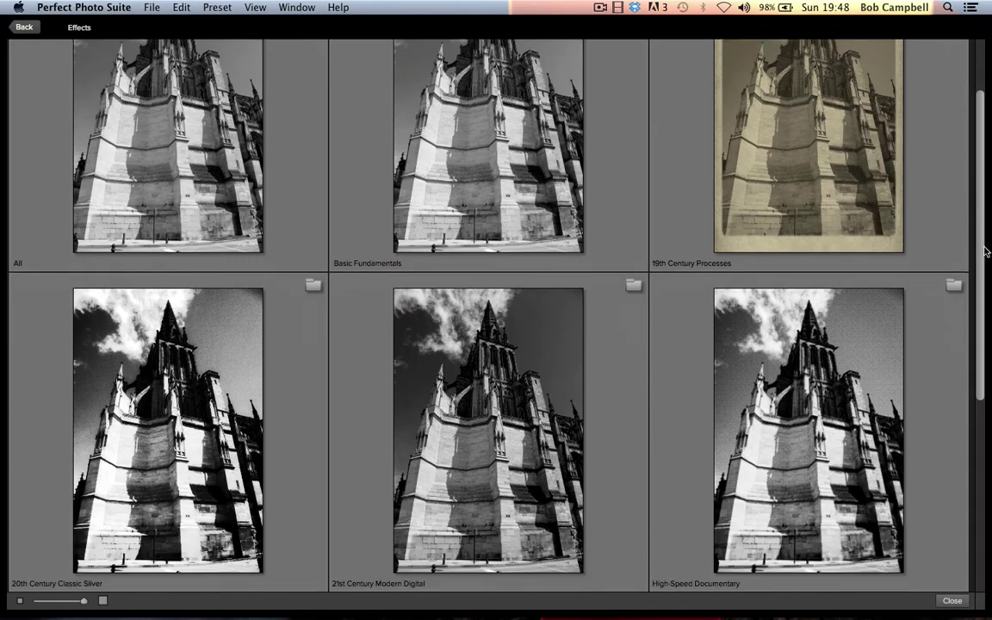
scroll(987, 252, "down", 4)
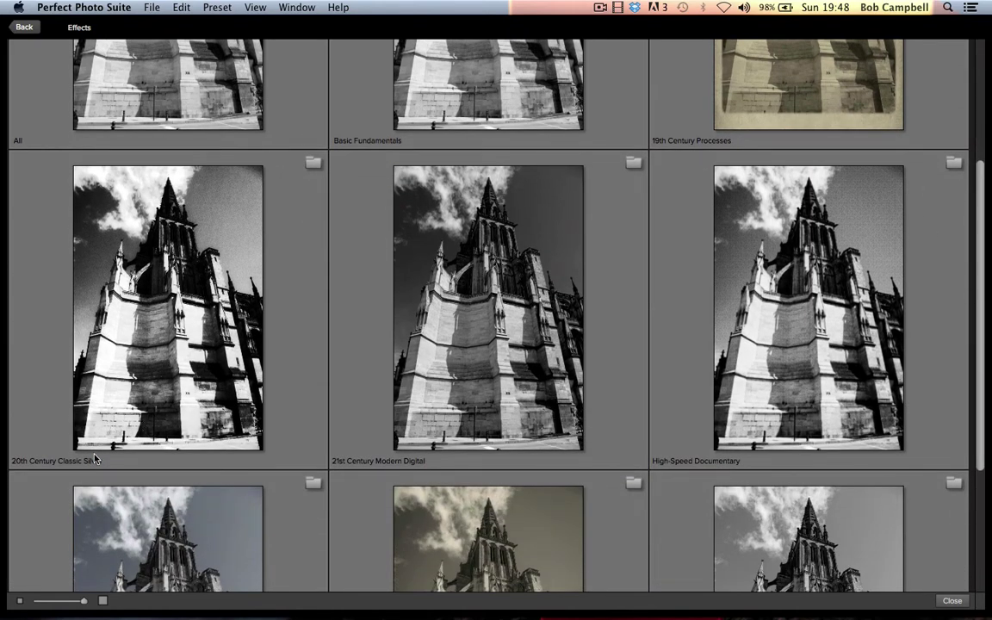
left_click(158, 332)
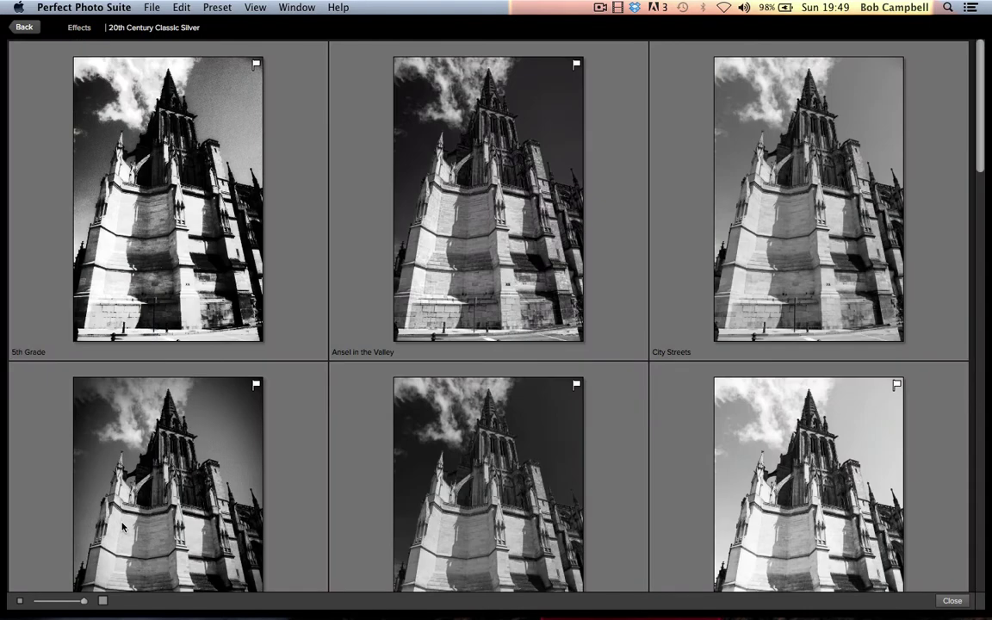
left_click(144, 467)
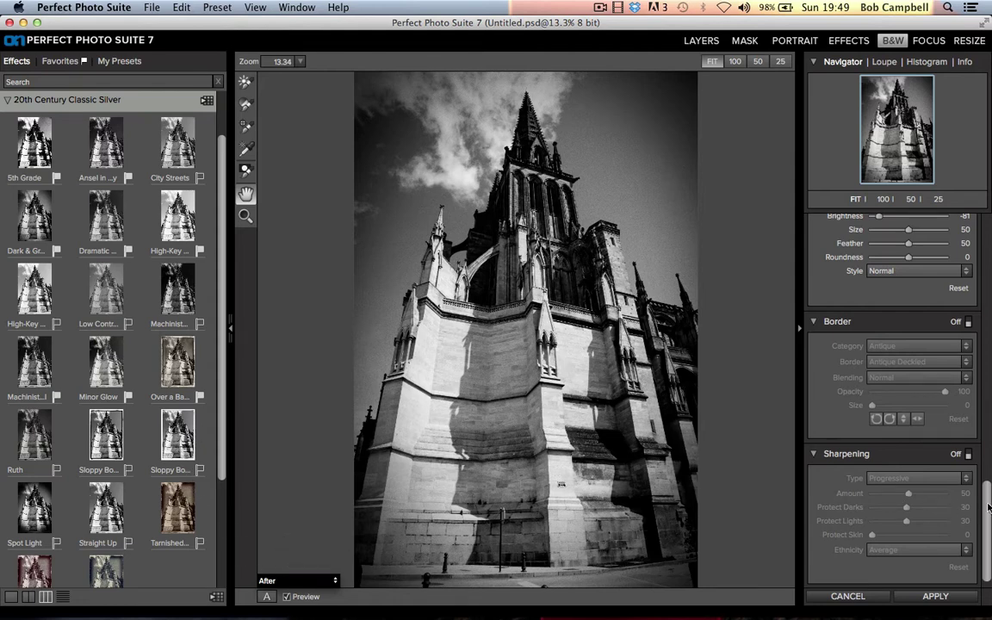
Step: Set the tone to Brightness 23, Contrast -8, Blacks 9, Whites 18, Shadows 10, Highlights 9 and Detail 66
left_click_drag(989, 506, 990, 224)
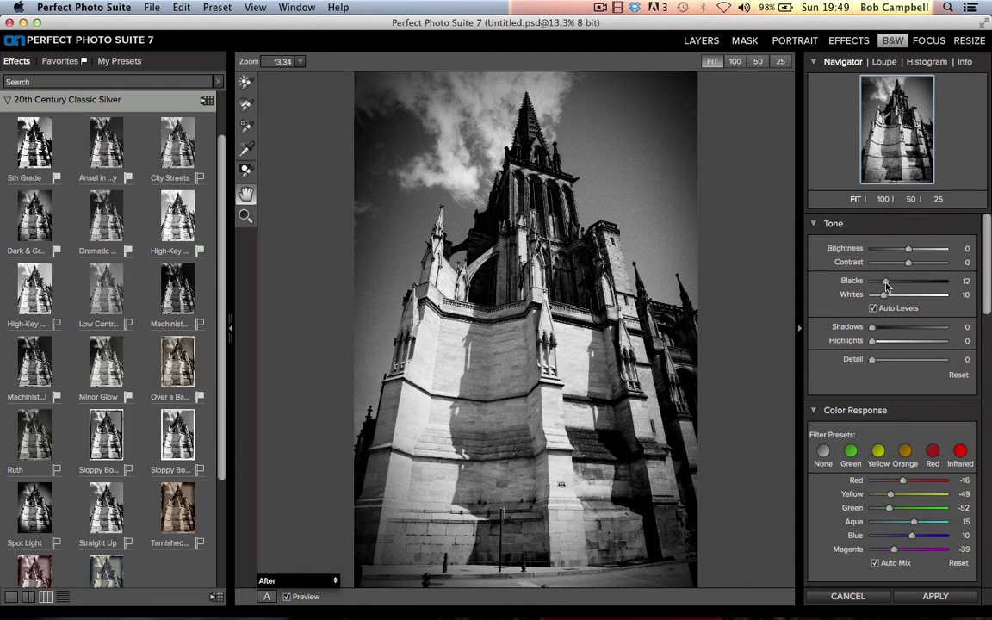
left_click_drag(910, 253, 906, 265)
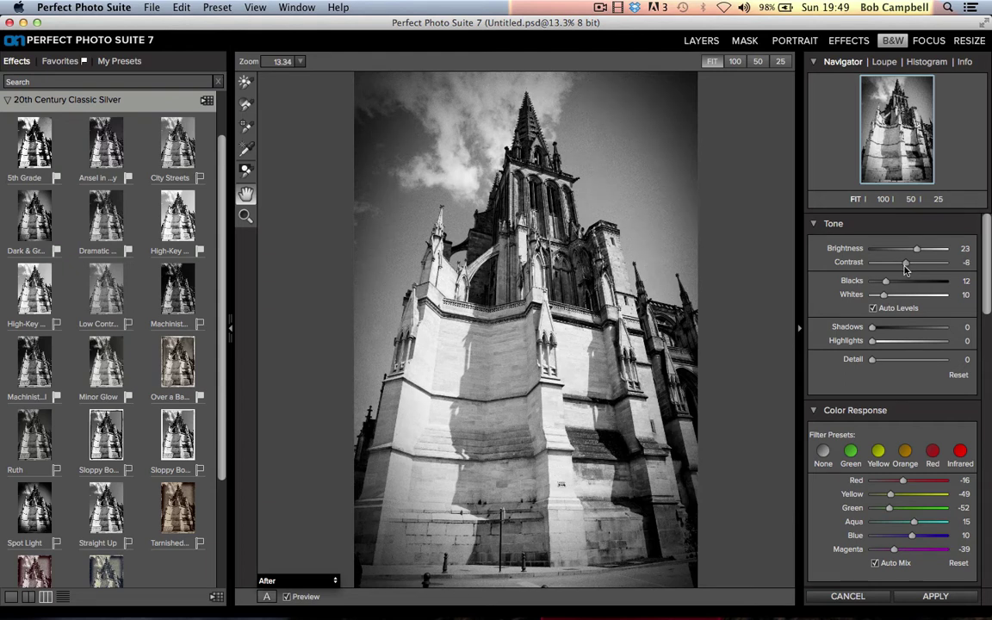
left_click_drag(888, 286, 879, 342)
left_click(889, 303)
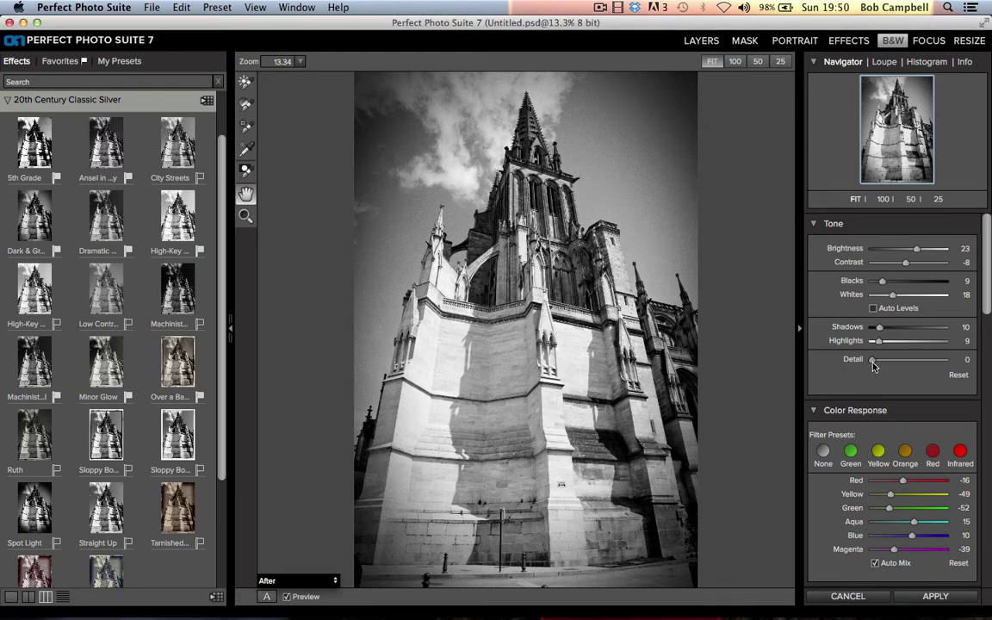
left_click_drag(872, 360, 920, 362)
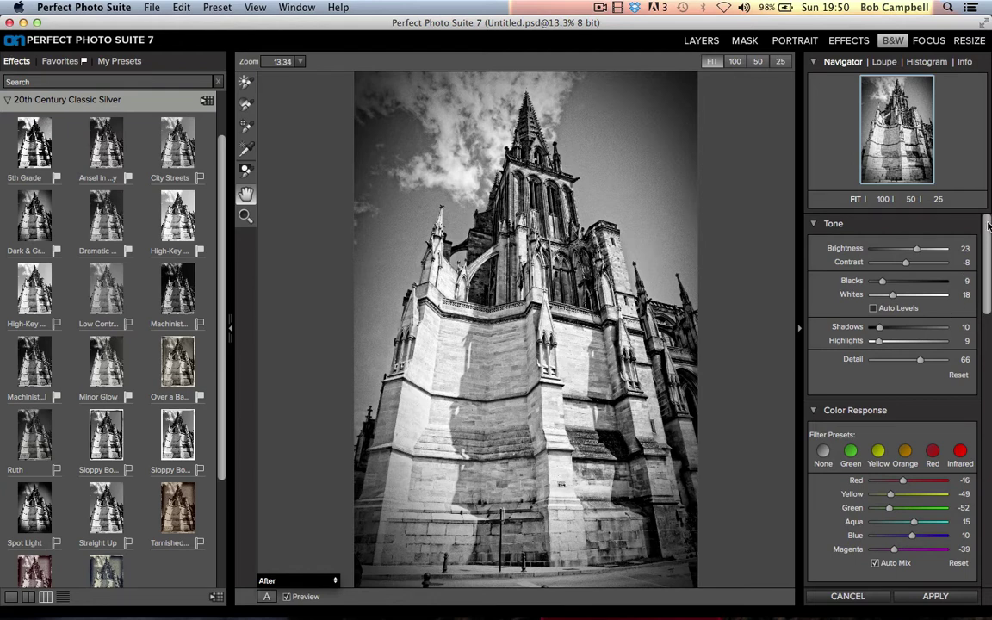
Step: Try the Infrared, Red and Yellow filter presets in the color response, and settle on the Green filter
left_click_drag(988, 224, 989, 276)
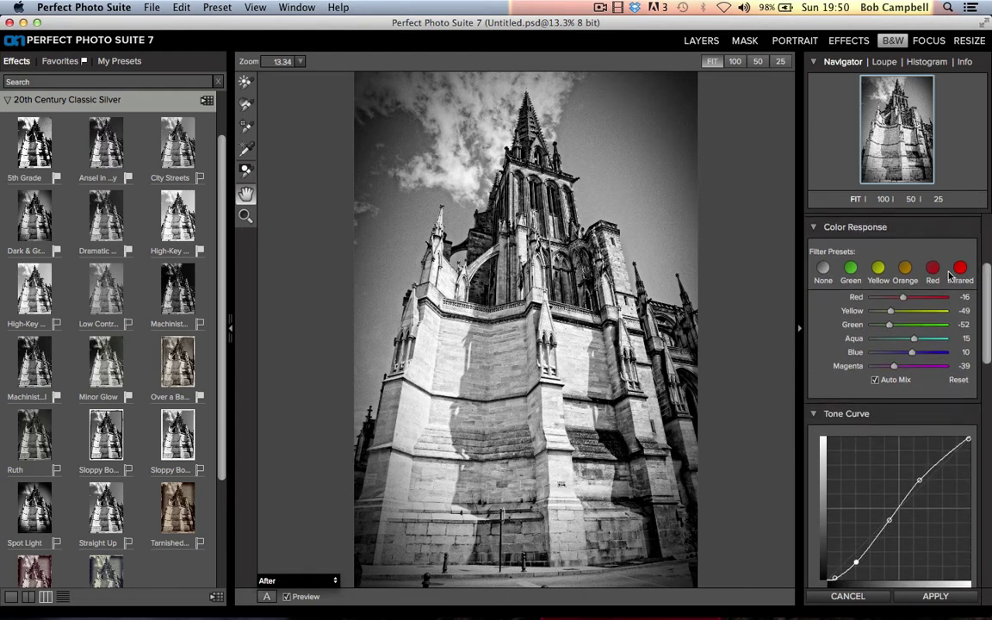
left_click(961, 269)
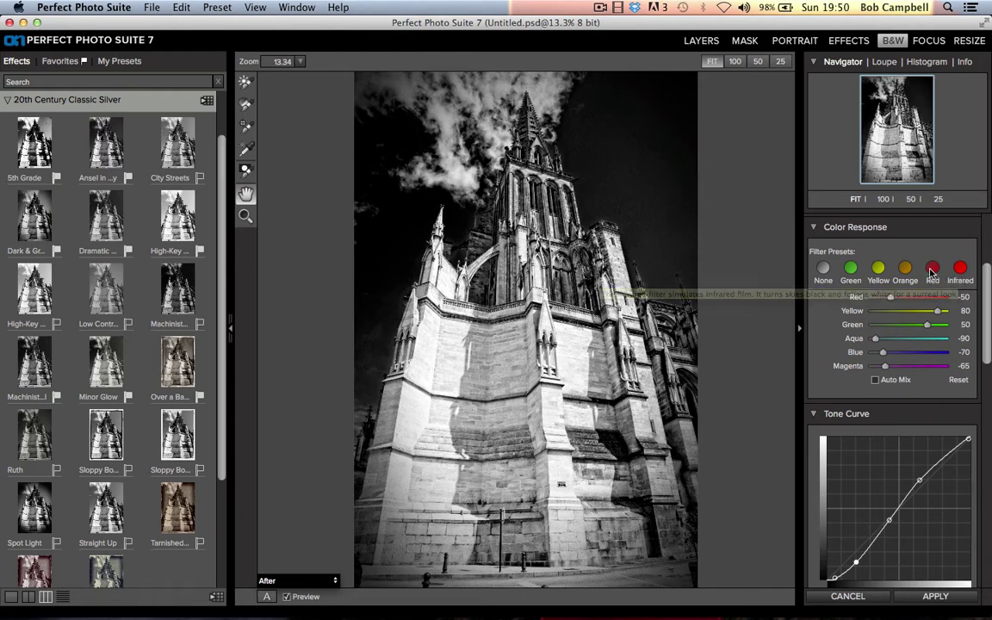
left_click(933, 269)
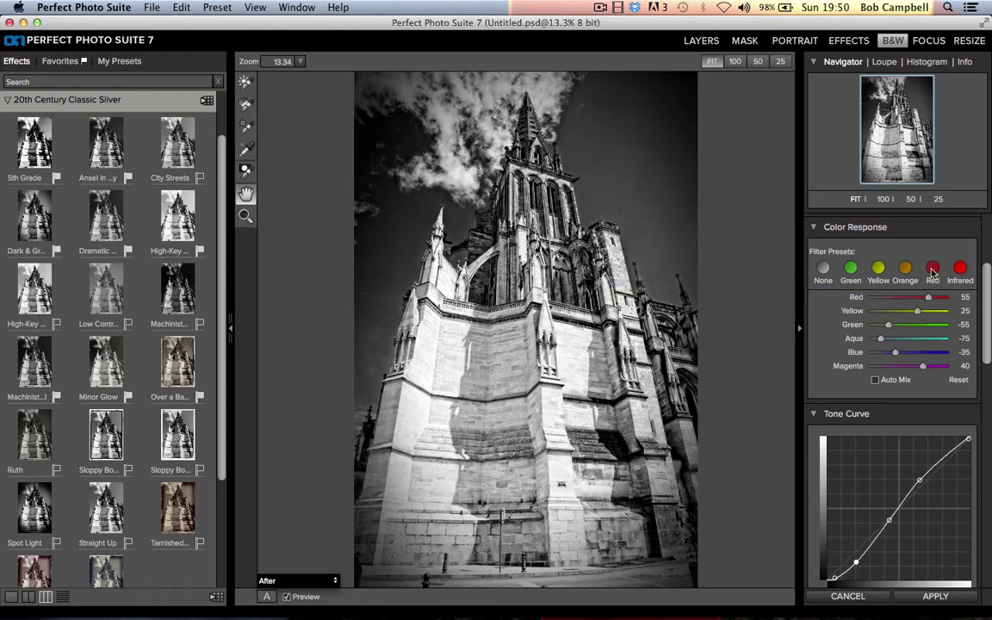
left_click(879, 269)
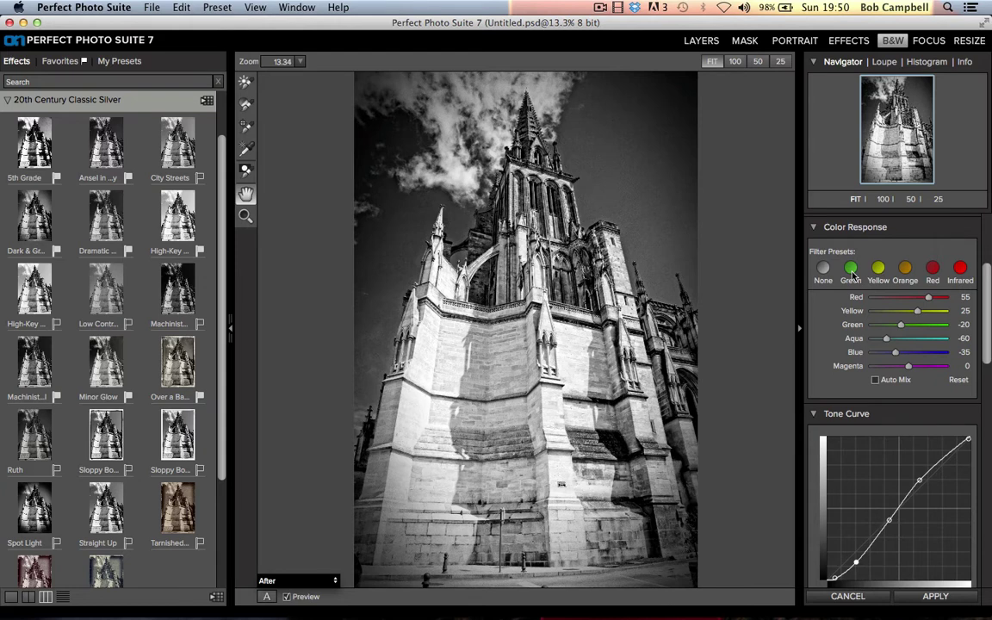
left_click(851, 269)
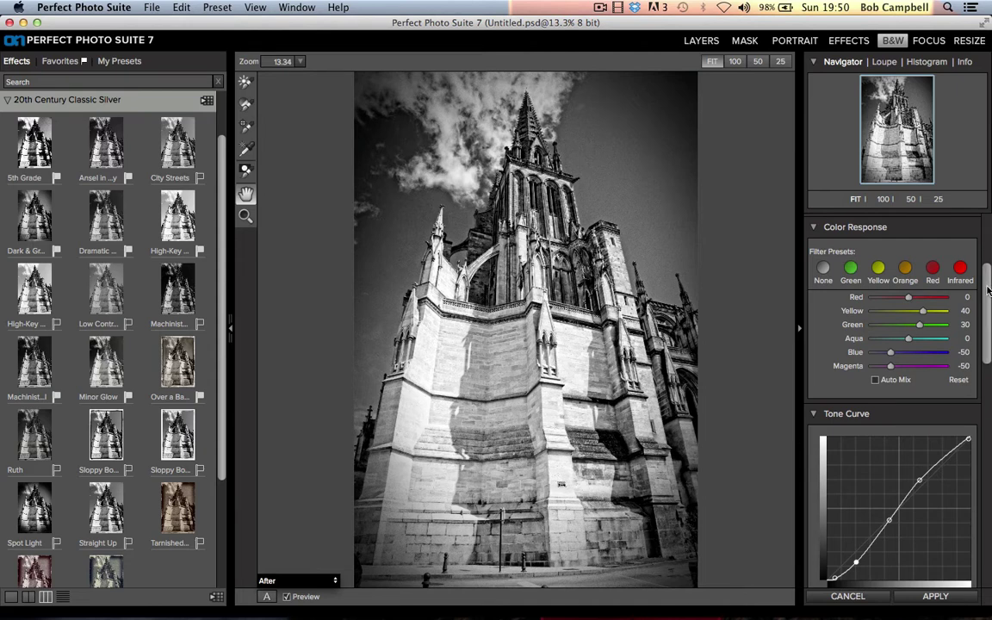
Step: Shape the tone curve into a stronger S by raising the highlight point and lowering the shadow point to In 54, Out 26
scroll(988, 298, "down", 2)
scroll(988, 299, "down", 5)
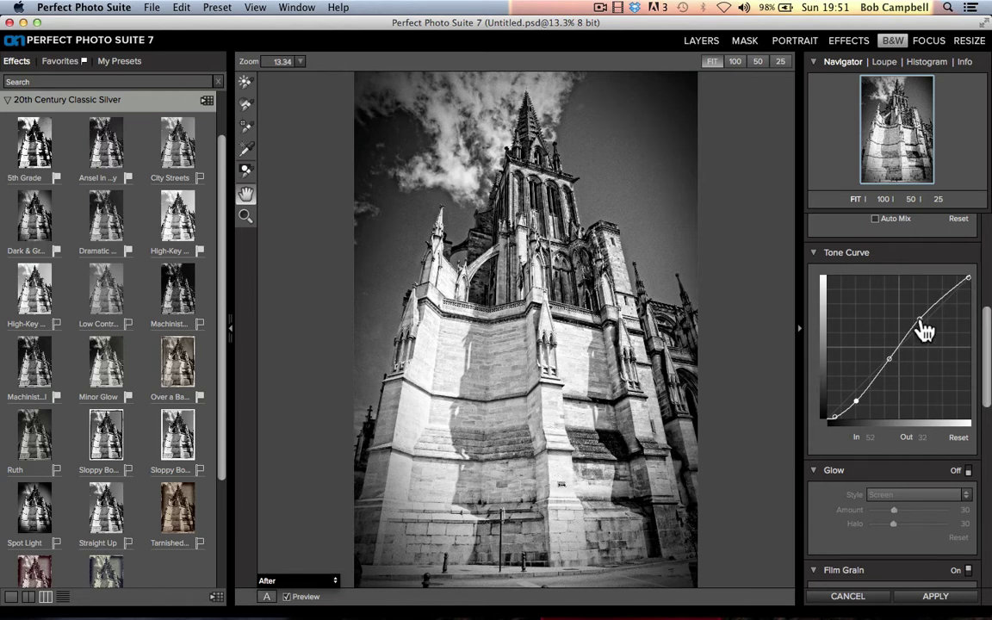
left_click_drag(921, 322, 917, 310)
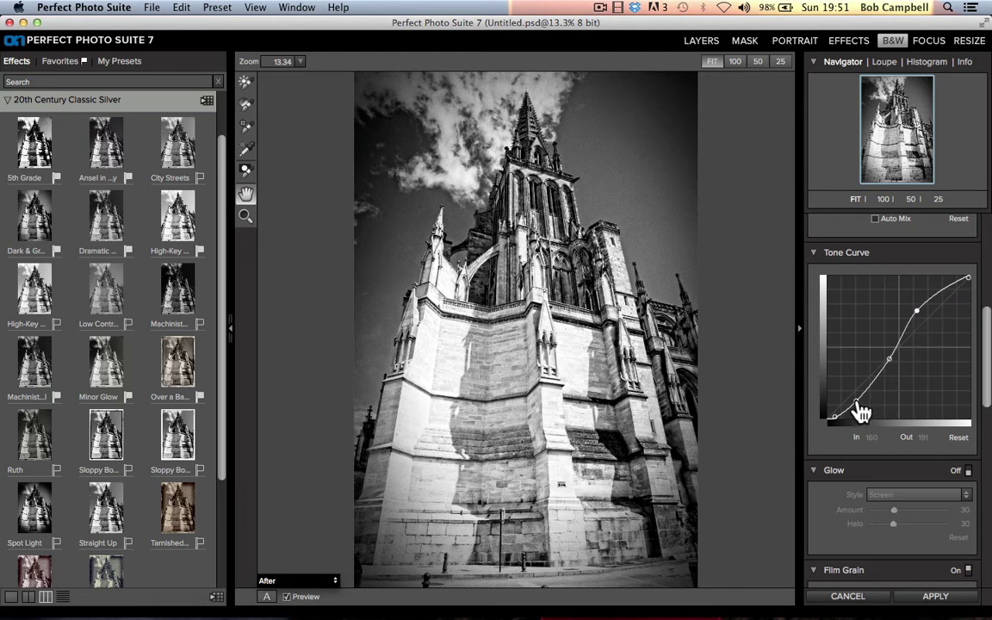
left_click_drag(860, 411, 859, 408)
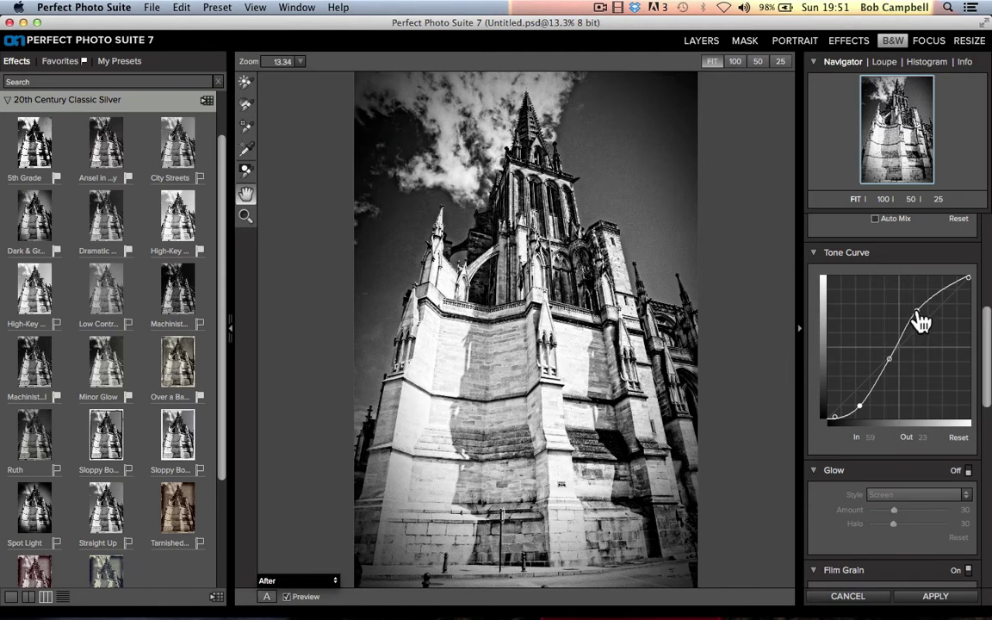
left_click_drag(916, 312, 921, 312)
left_click_drag(862, 413, 858, 404)
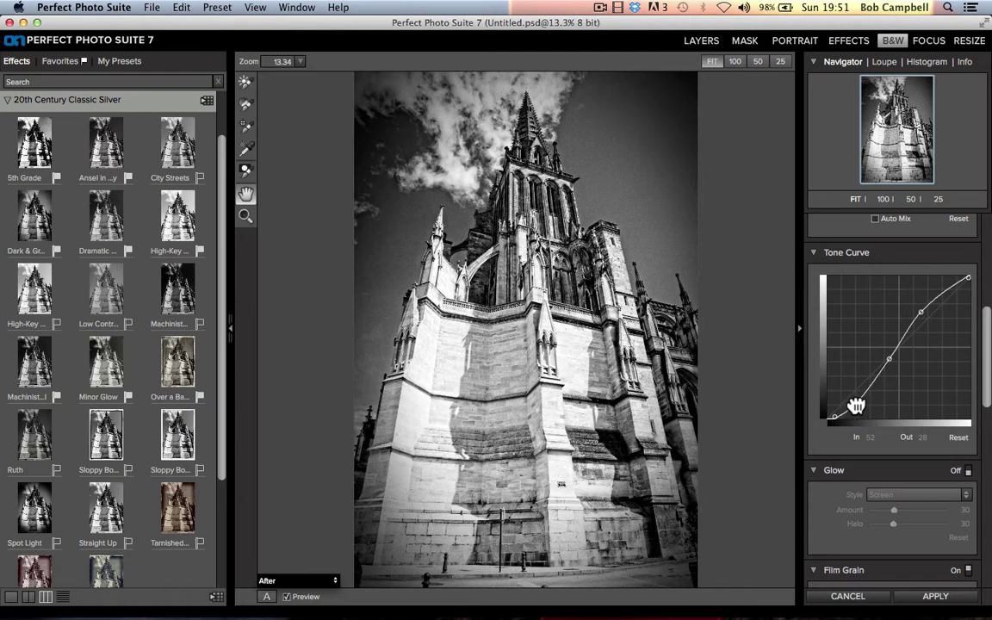
Step: Try the Screen glow at amounts of 82 and 17, and switch the glow back off
left_click_drag(990, 317, 990, 372)
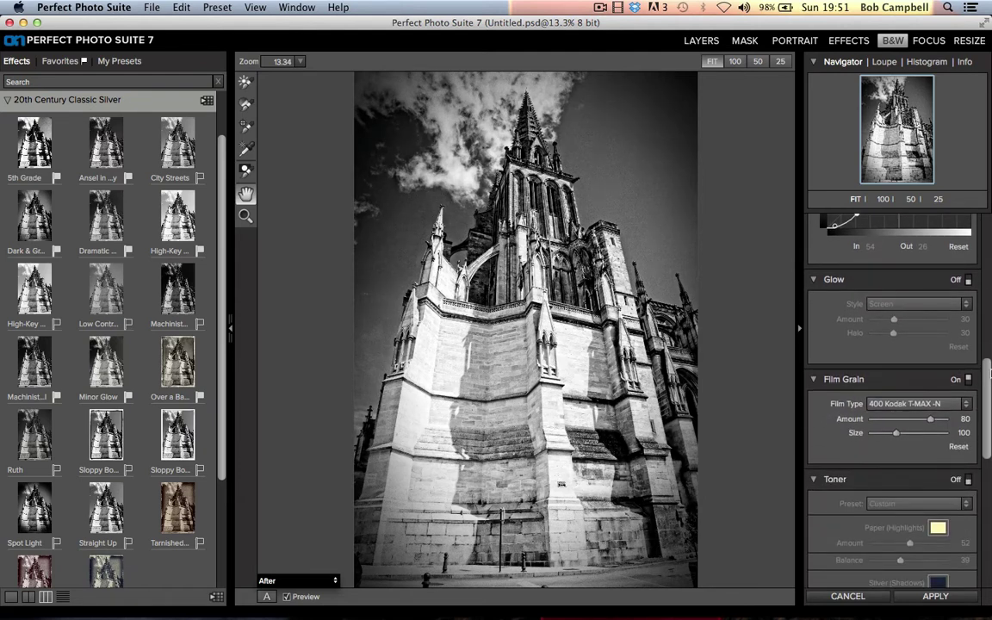
left_click_drag(990, 372, 990, 376)
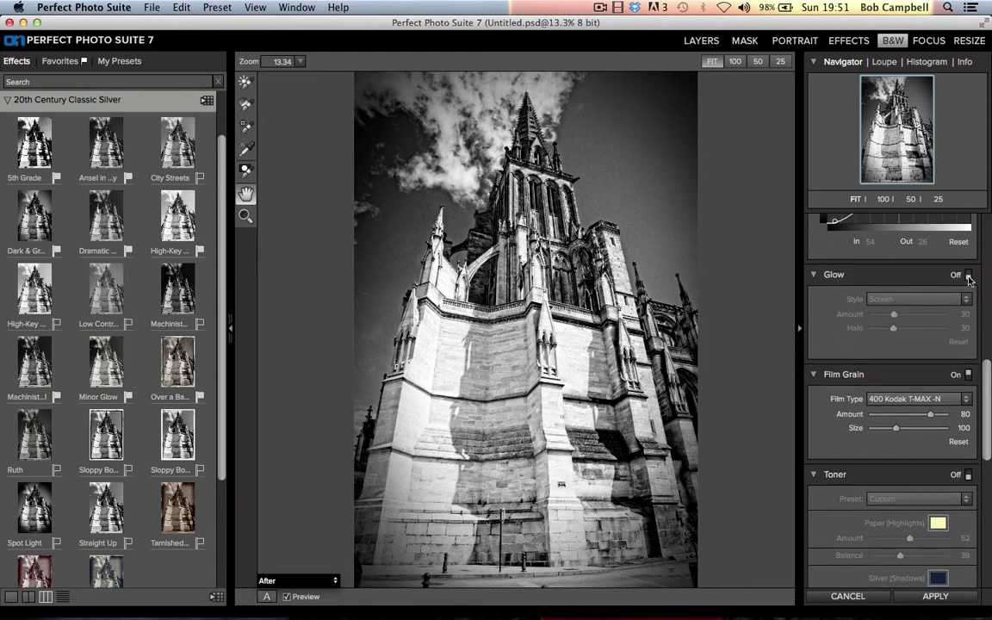
left_click(969, 276)
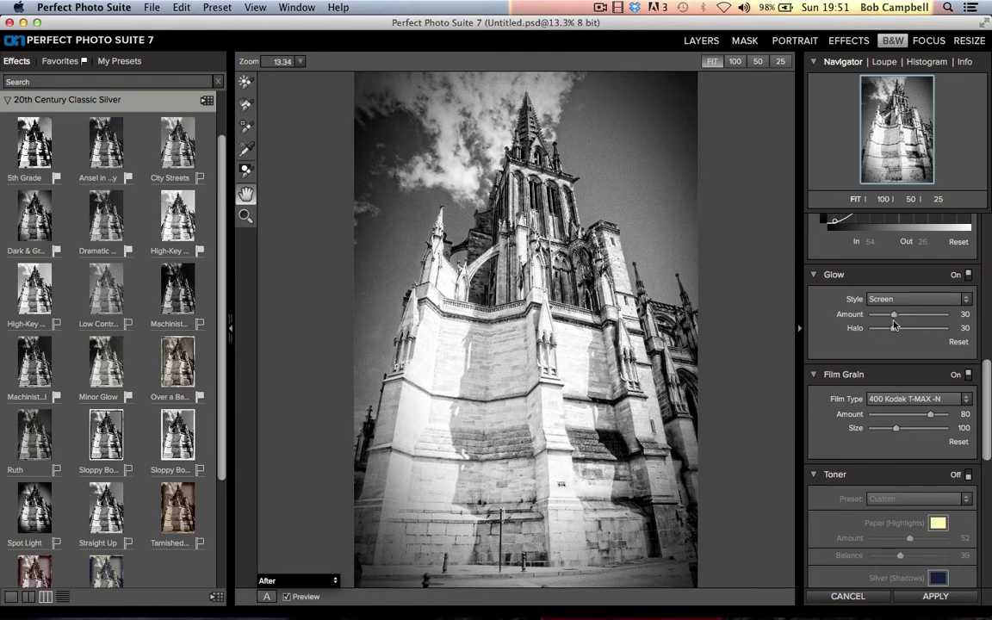
left_click_drag(896, 315, 931, 317)
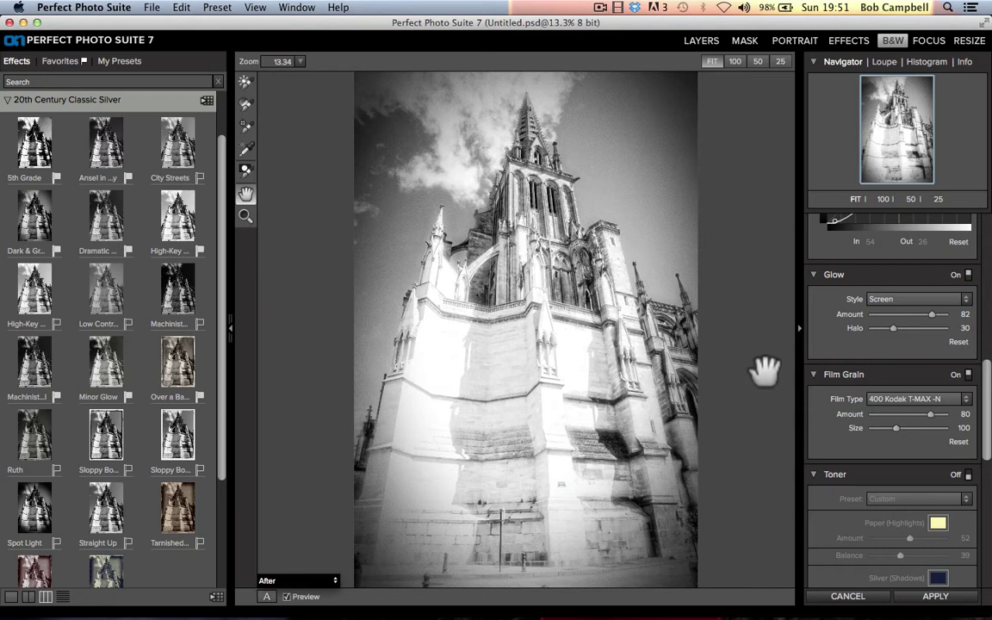
left_click_drag(931, 315, 886, 317)
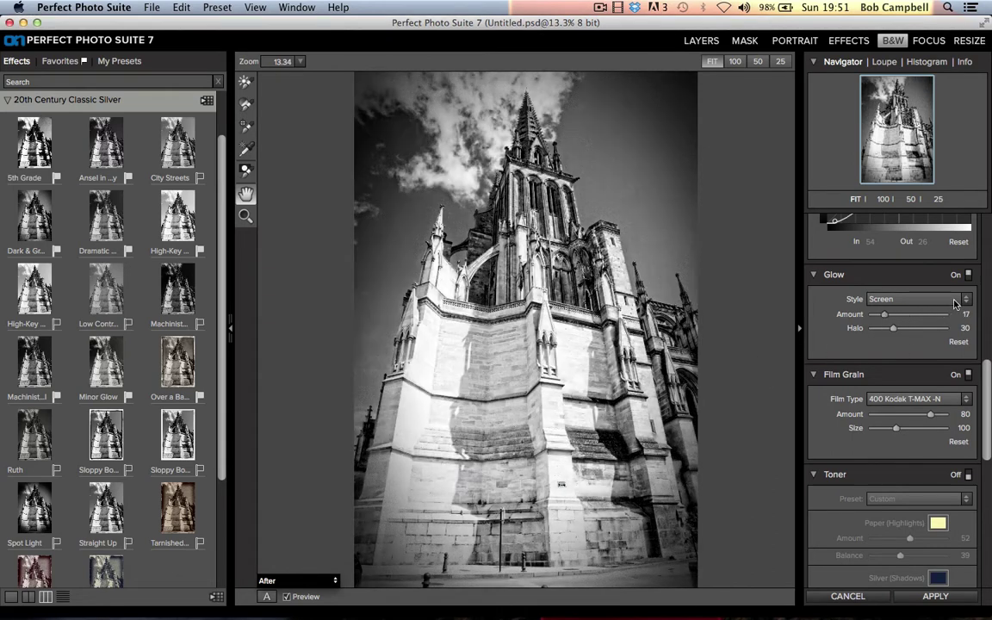
left_click(968, 275)
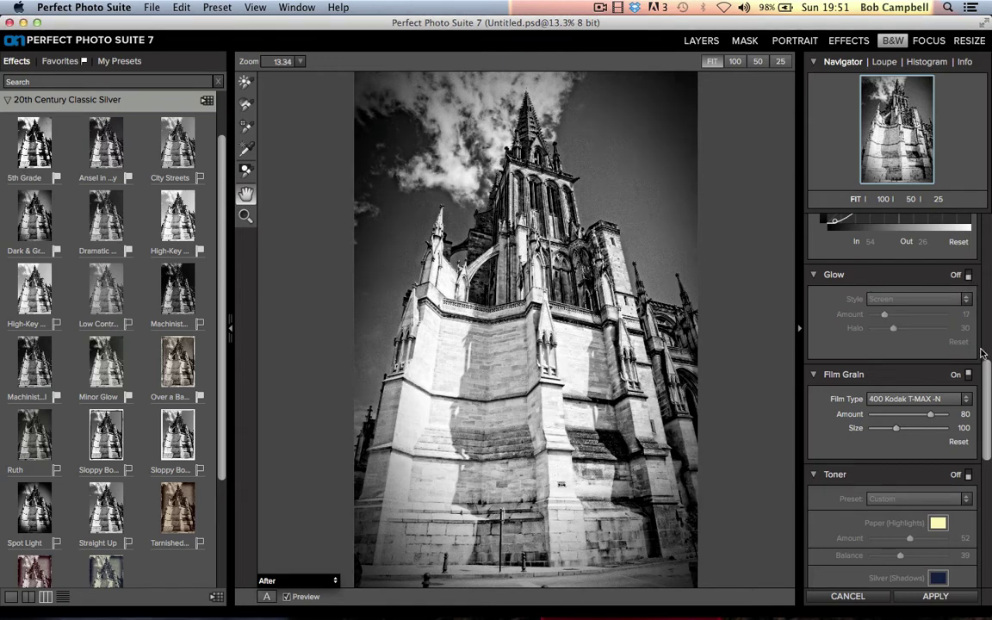
Step: Set the film grain Amount to 95 and Size to 102
scroll(987, 379, "down", 3)
scroll(991, 400, "down", 2)
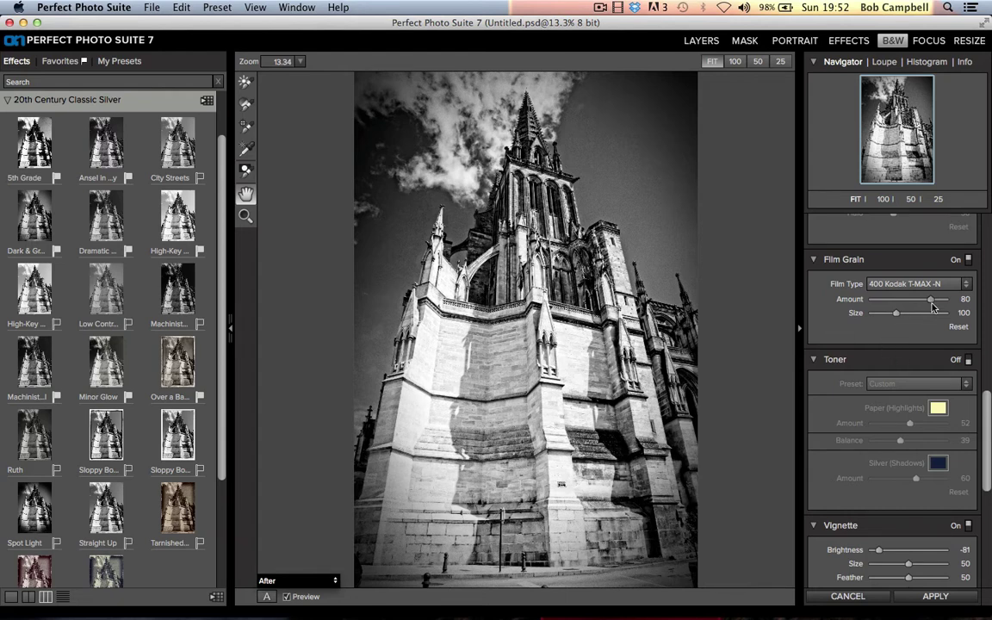
left_click_drag(932, 306, 942, 309)
left_click(900, 318)
Step: Look through the film grain types, keep 400 Kodak T-MAX -N, and turn the film grain off
left_click(965, 285)
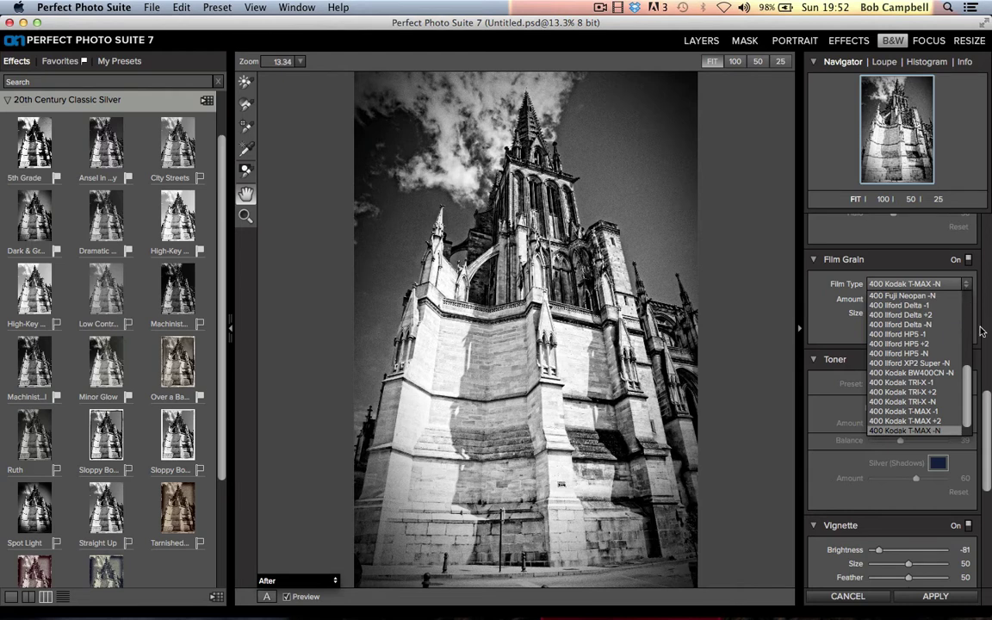
left_click_drag(969, 391, 968, 310)
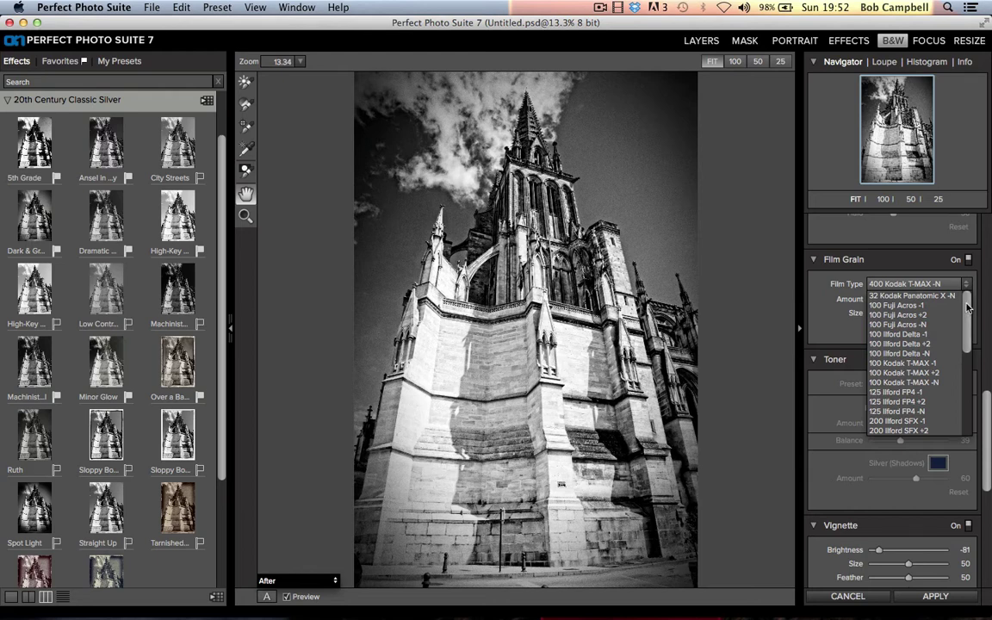
left_click_drag(967, 309, 968, 321)
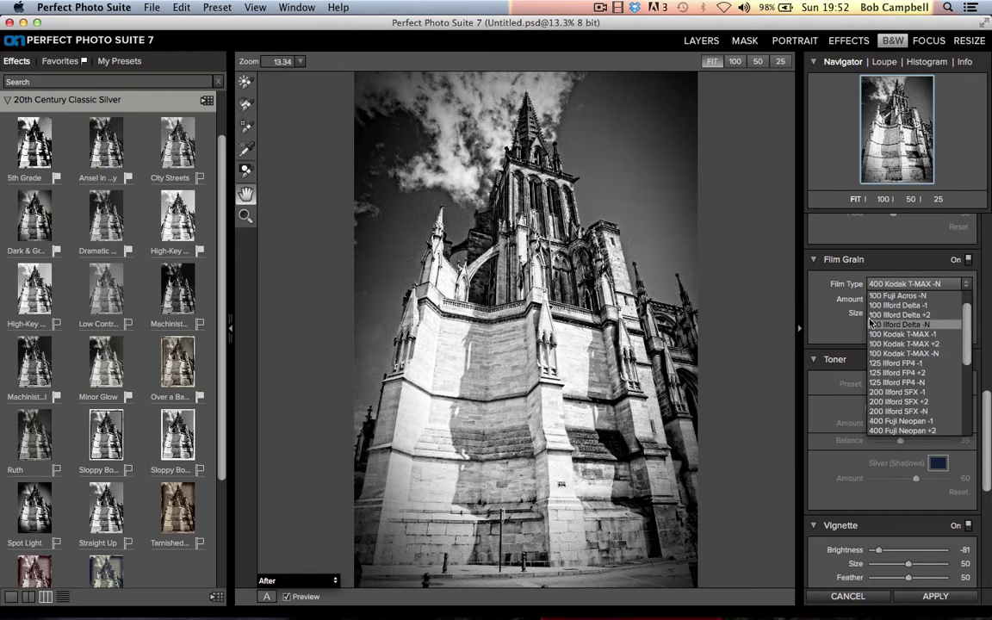
left_click(830, 331)
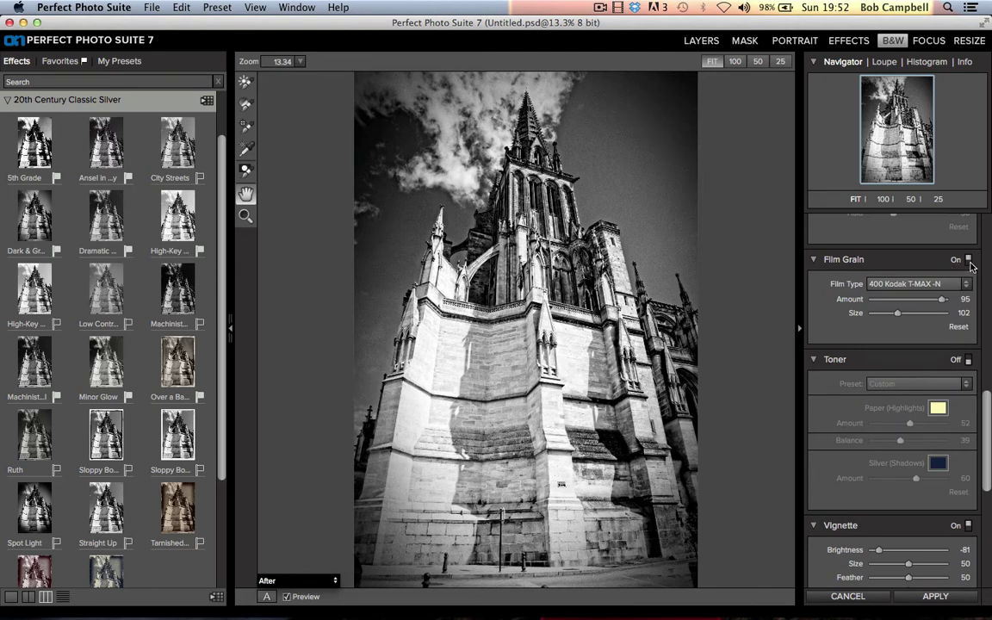
left_click(968, 261)
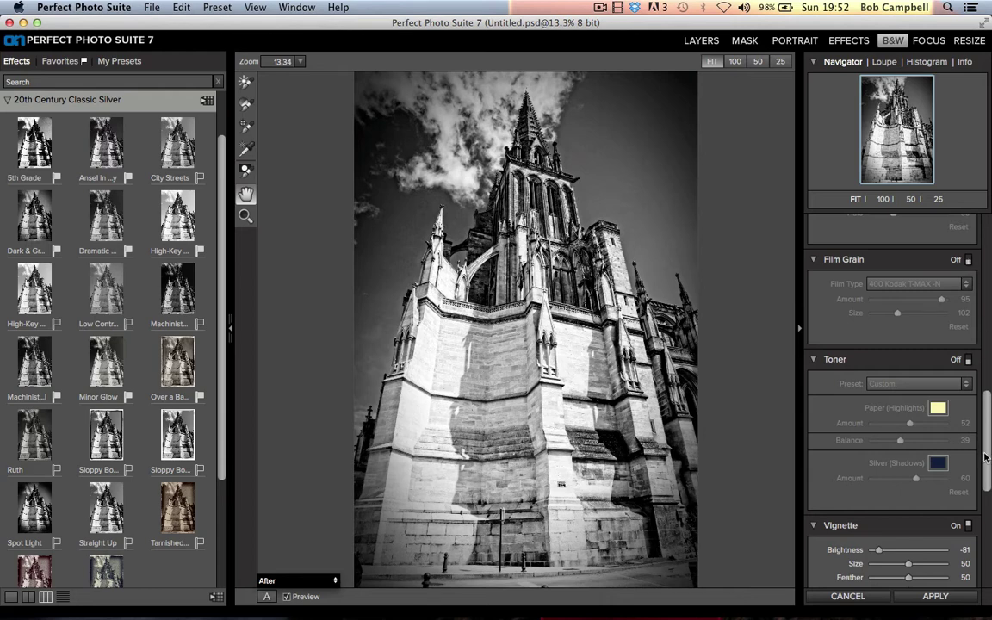
Step: Turn on the toner with a light orange Paper (Highlights) color and set the Silver (Shadows) amount to 58
left_click(969, 360)
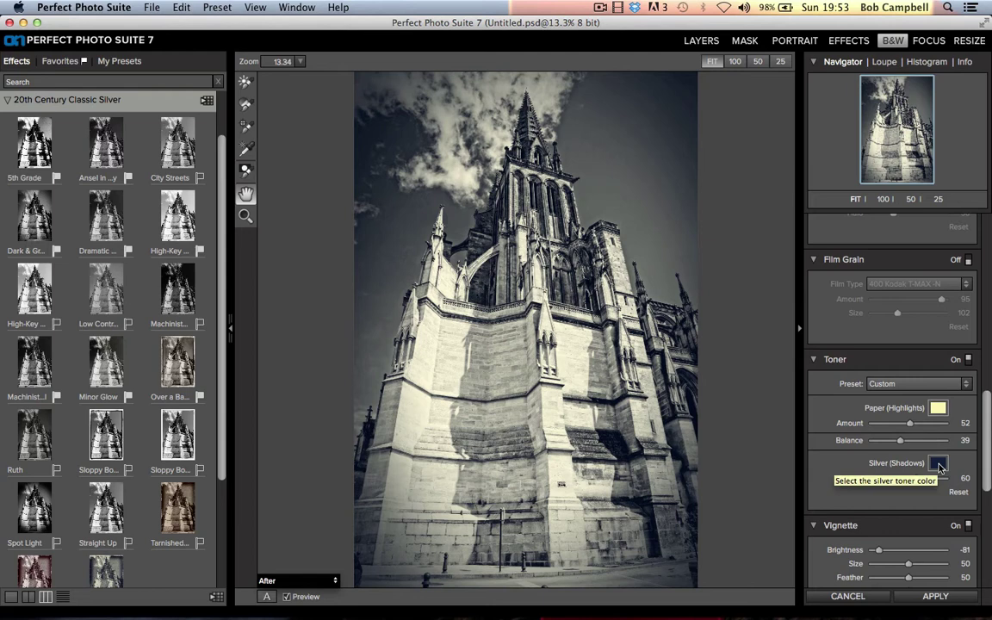
left_click(938, 410)
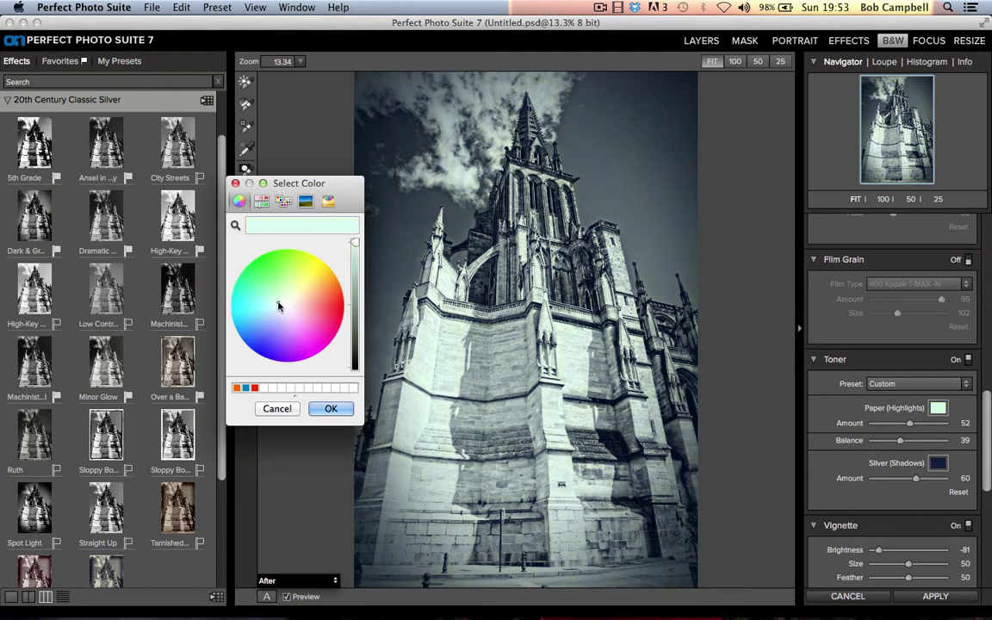
left_click_drag(278, 305, 284, 326)
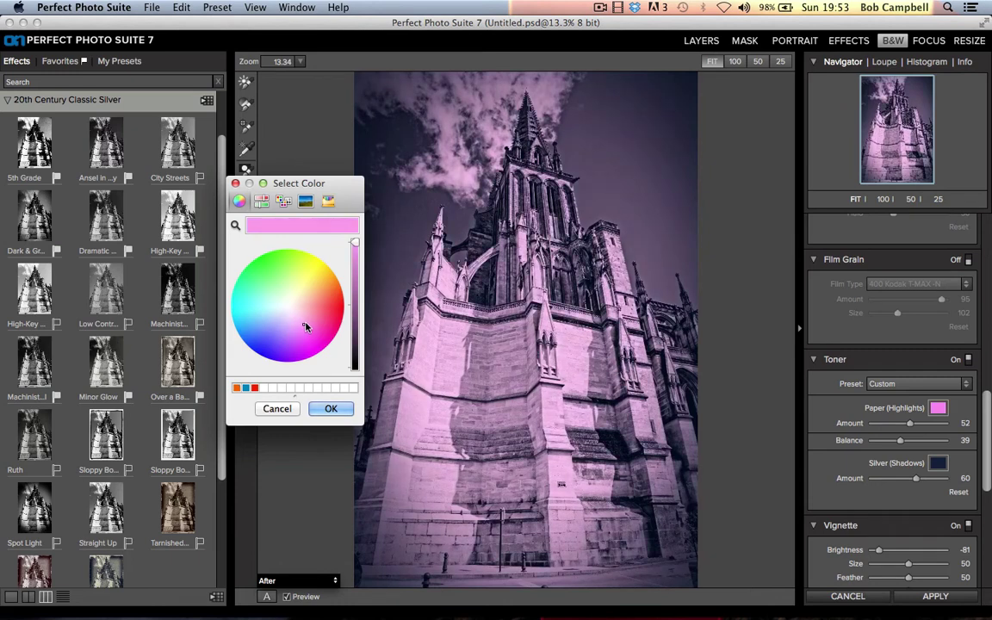
left_click_drag(316, 312, 308, 297)
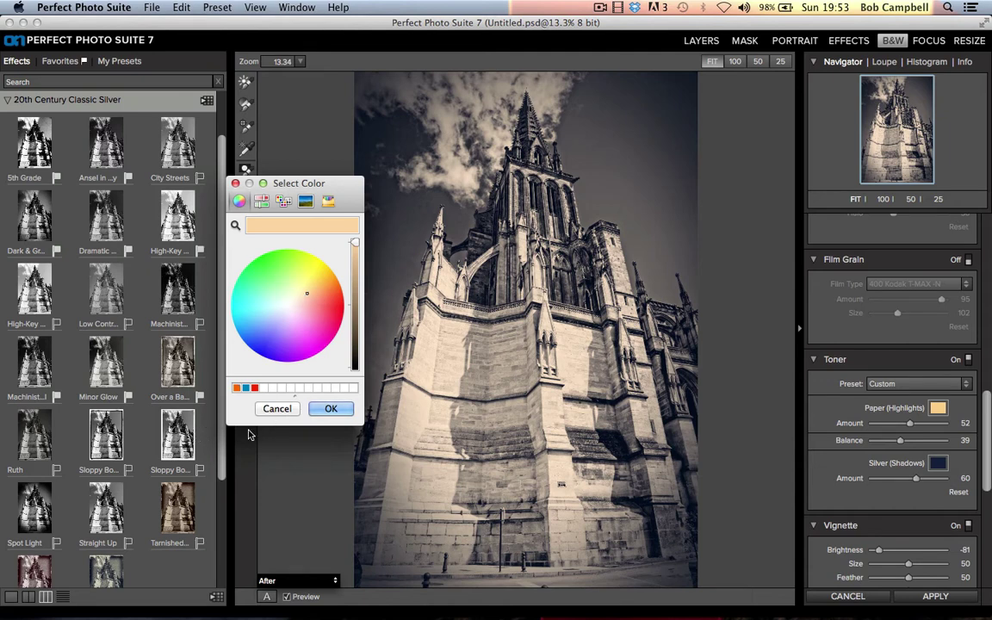
left_click(325, 408)
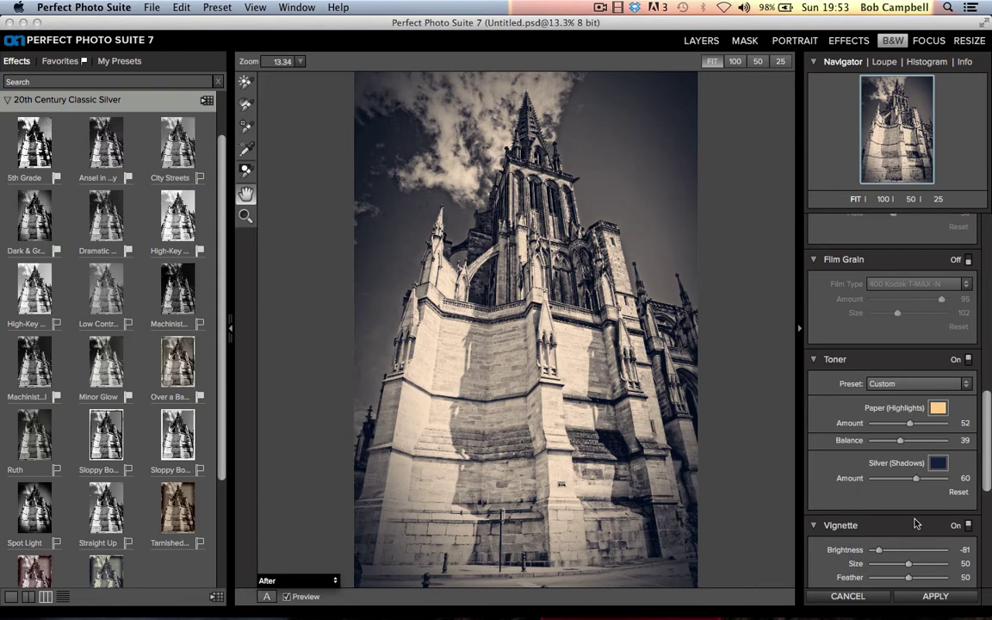
left_click_drag(986, 424, 989, 438)
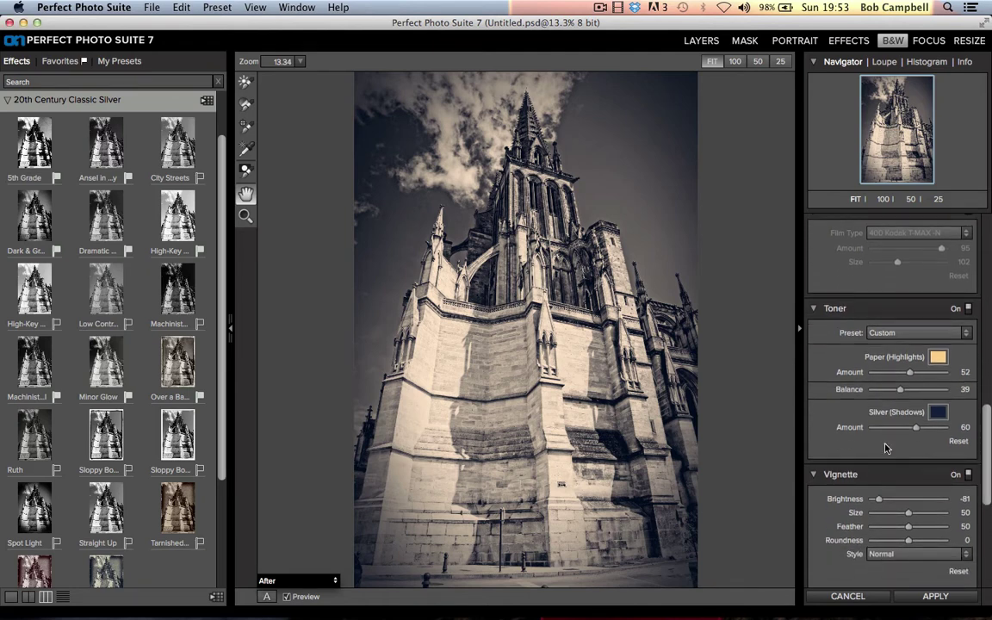
mouse_move(917, 428)
left_mouse_down()
mouse_move(934, 429)
mouse_move(896, 433)
mouse_move(915, 435)
left_mouse_up()
Step: Set the vignette Brightness to -64
scroll(988, 436, "down", 2)
scroll(987, 436, "up", 1)
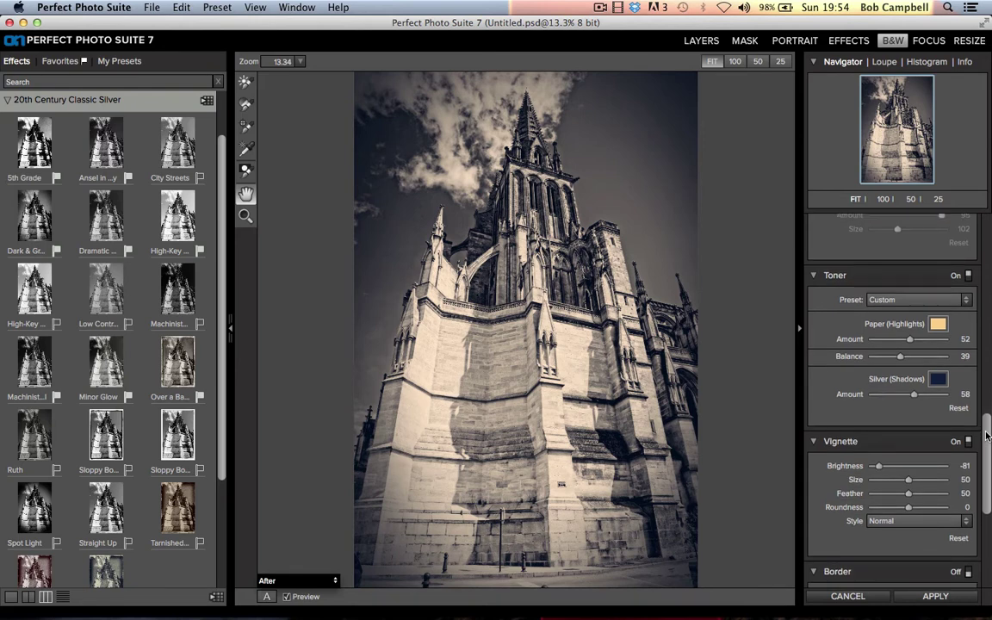
left_click_drag(988, 437, 990, 445)
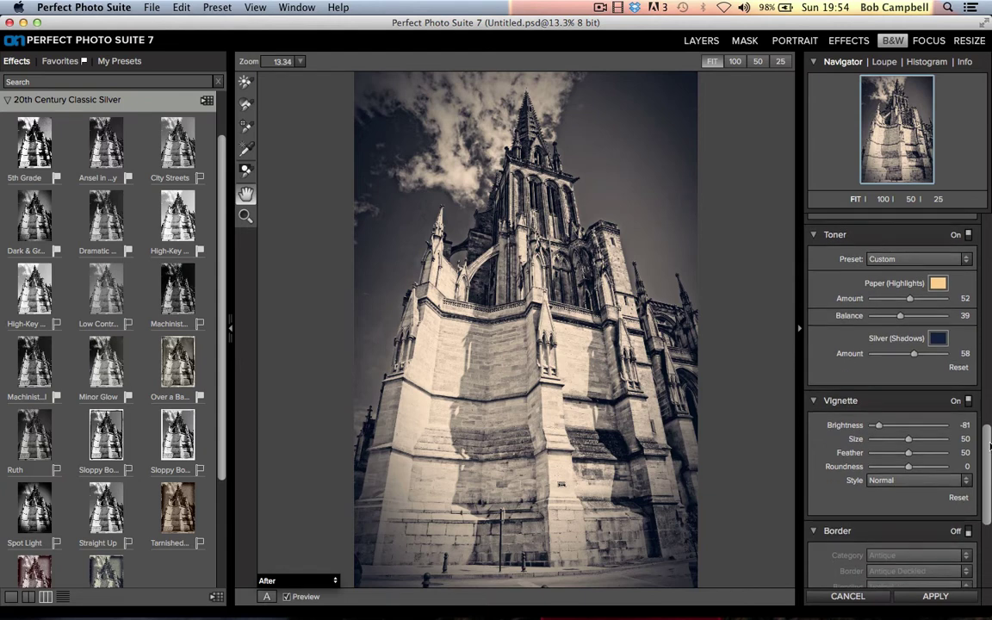
scroll(990, 445, "down", 1)
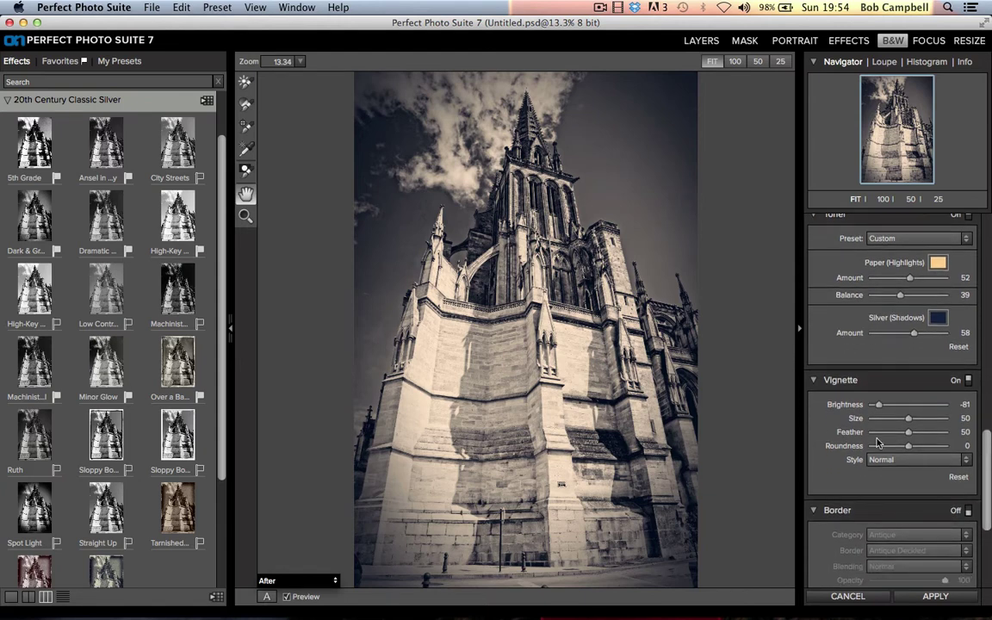
left_click_drag(880, 411, 885, 415)
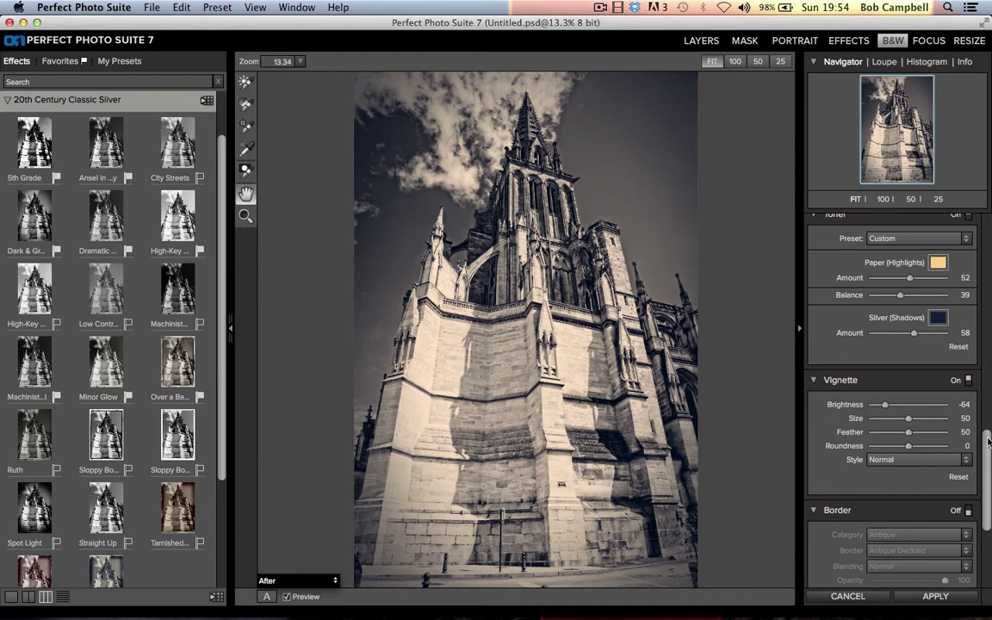
Step: Turn on sharpening, check the available sharpening types and keep Progressive
left_click_drag(989, 442, 989, 495)
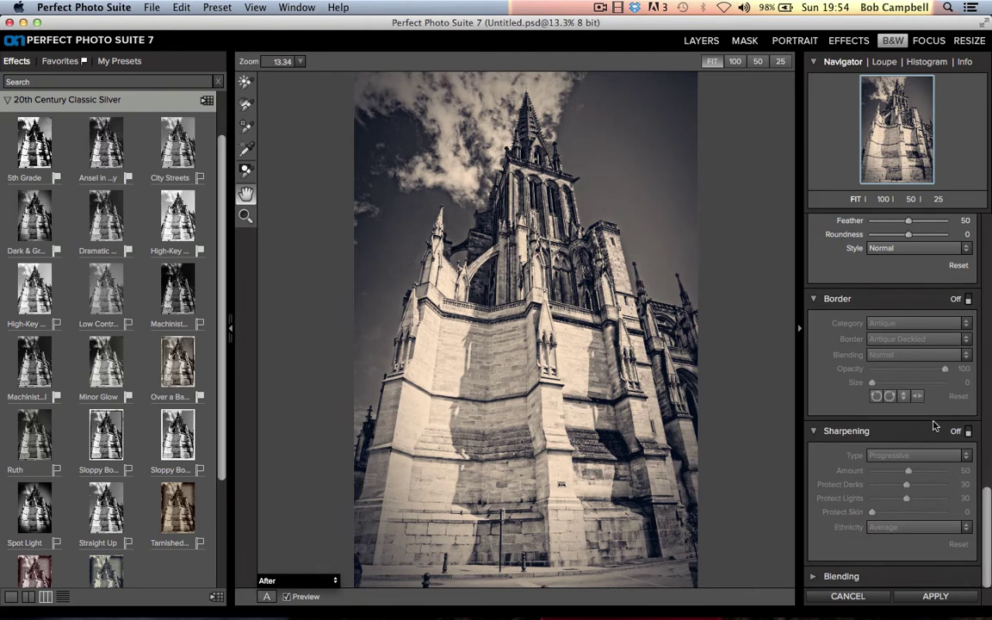
left_click(968, 433)
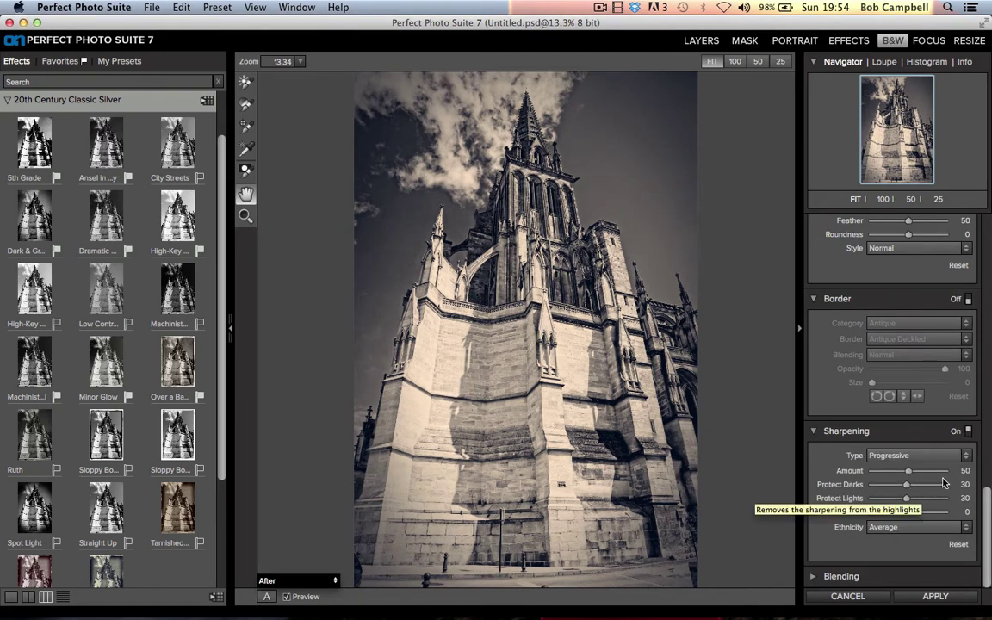
left_click(967, 457)
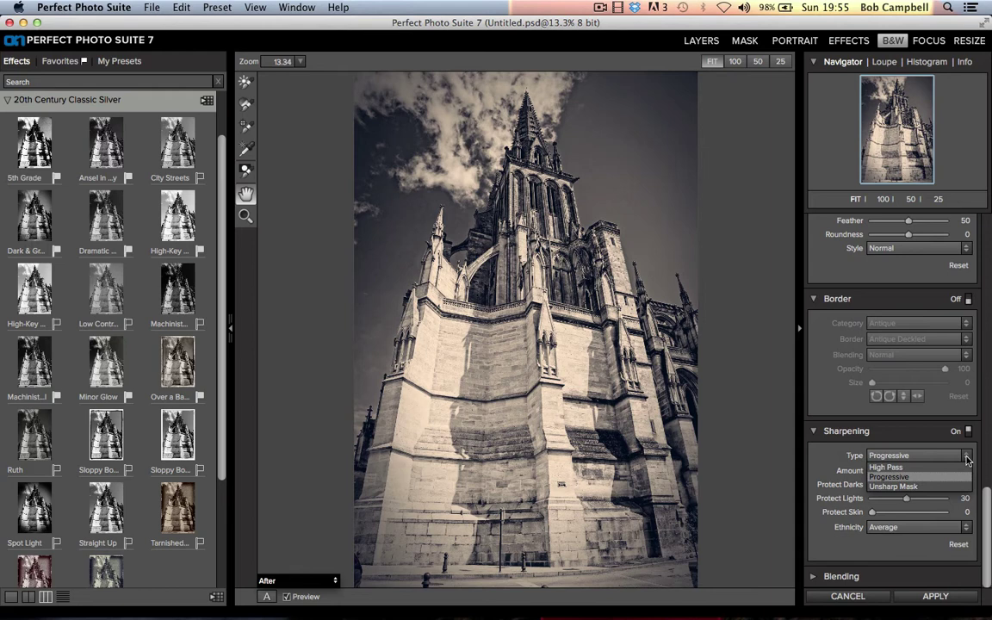
left_click(988, 507)
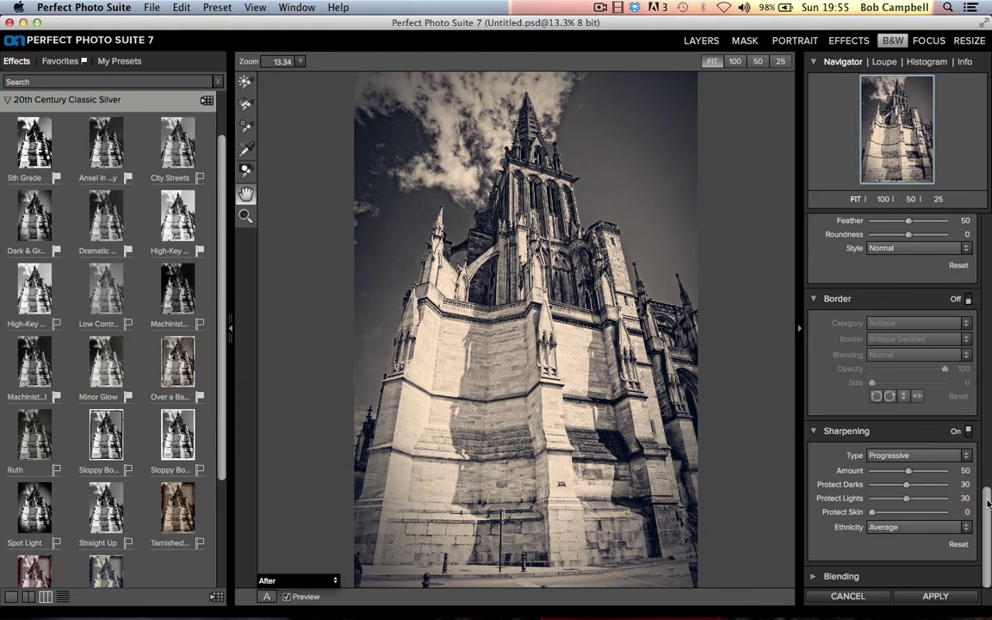
Step: Try the tone Detail at 100, set it to 0, and activate the detail brush in More Detail mode
left_click_drag(988, 507, 990, 217)
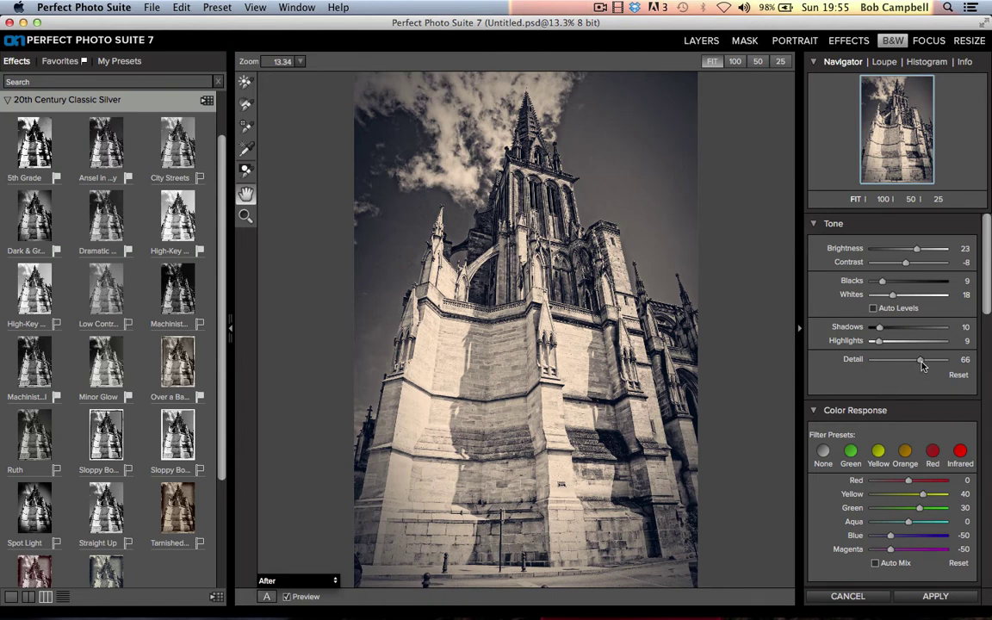
left_click_drag(920, 366, 869, 369)
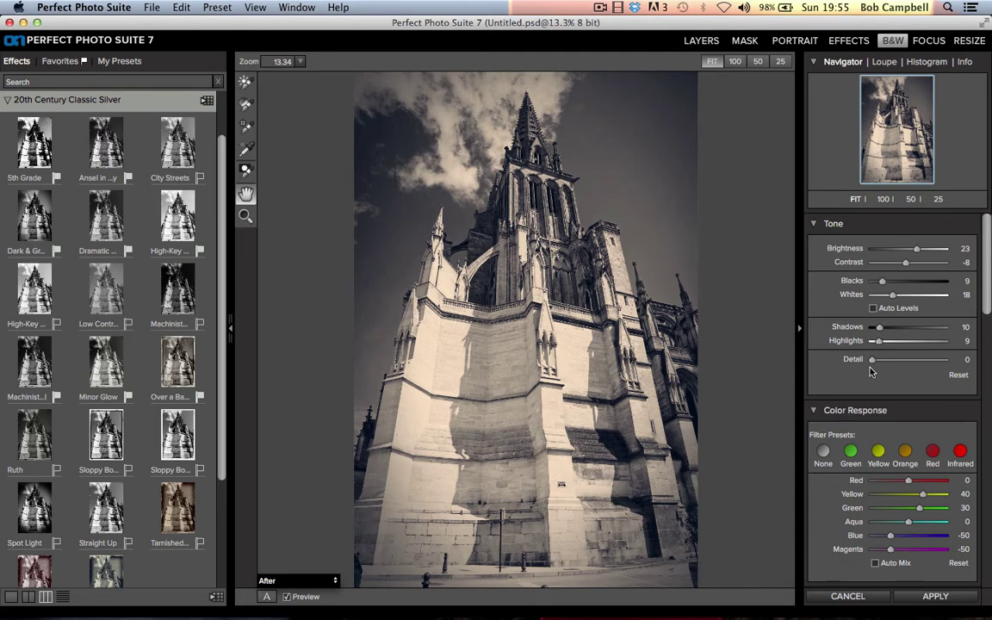
left_click_drag(873, 360, 967, 375)
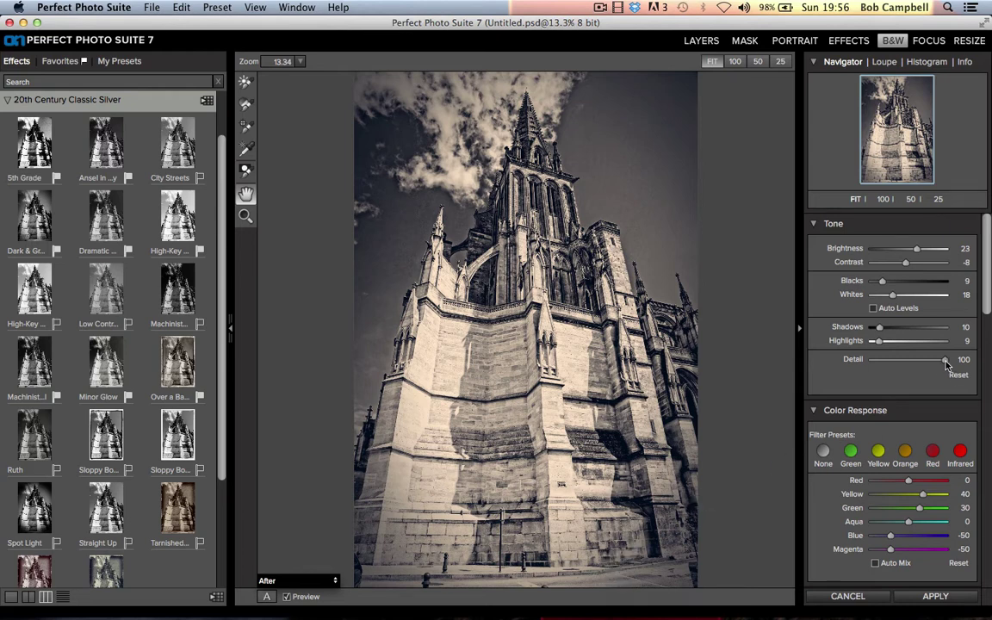
left_click_drag(945, 360, 871, 360)
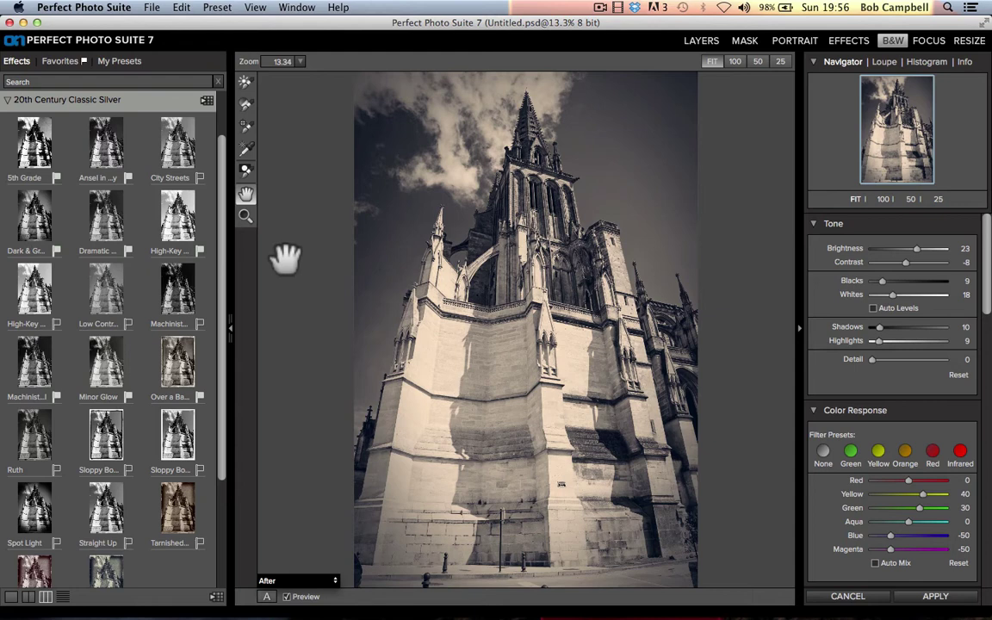
left_click(245, 127)
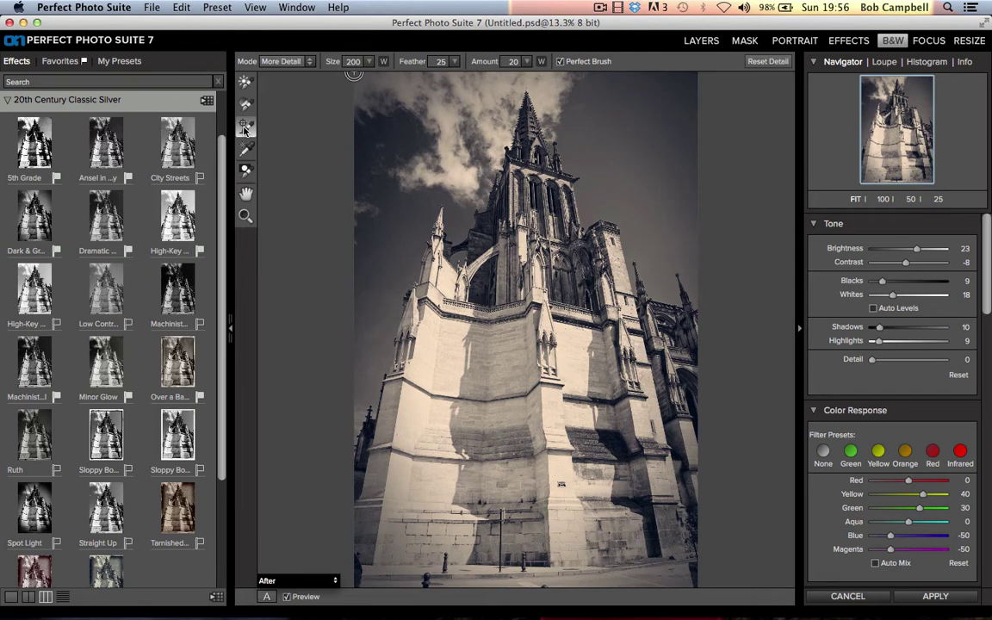
Step: Set the detail brush to More Detail with Size 1700, Feather 47 and Amount 32, and try it over the clouds beside the spire
left_click(245, 127)
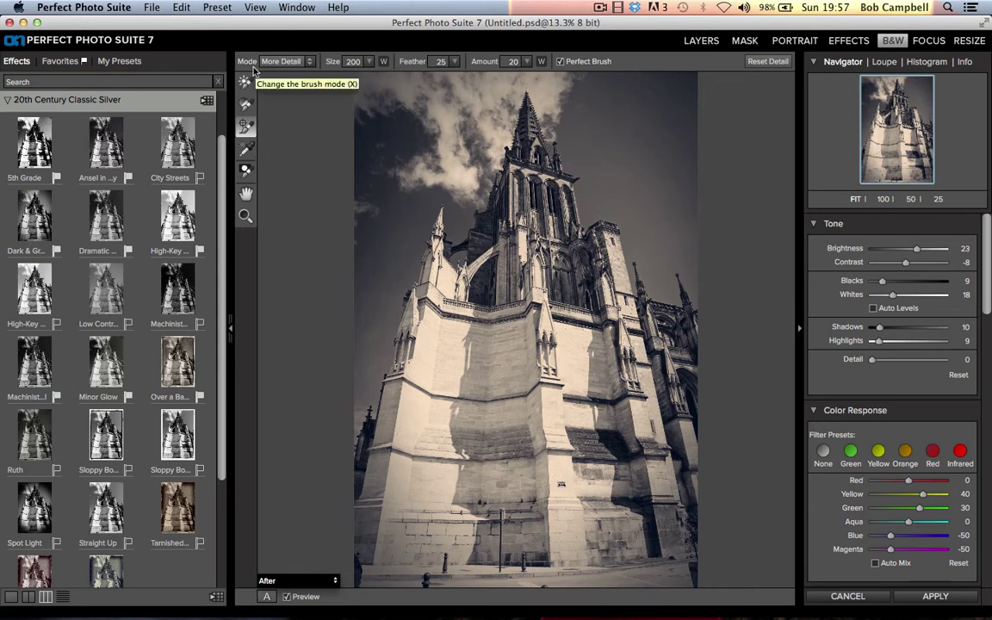
left_click(310, 65)
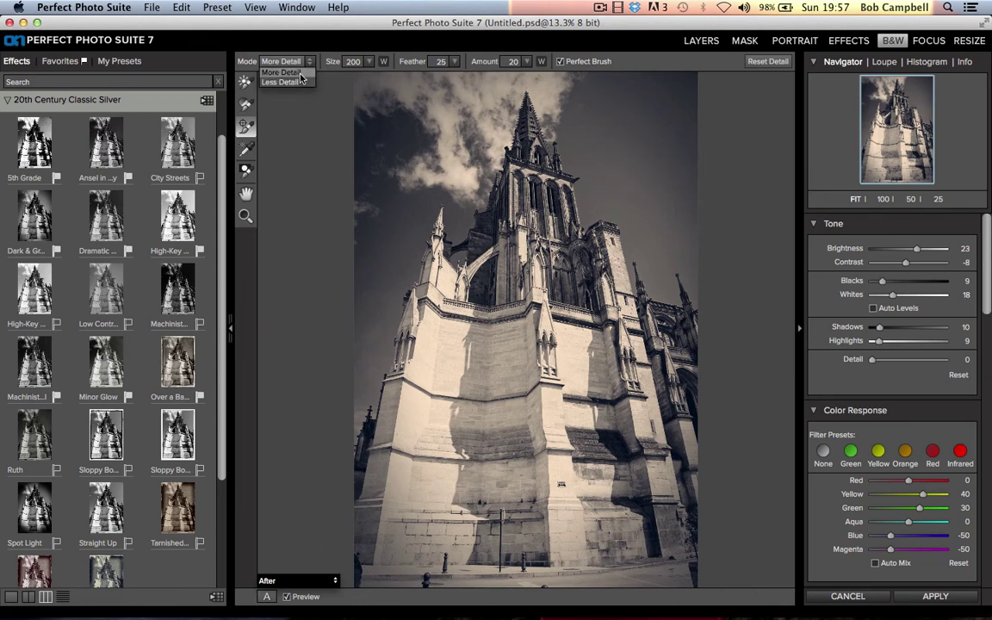
left_click(299, 72)
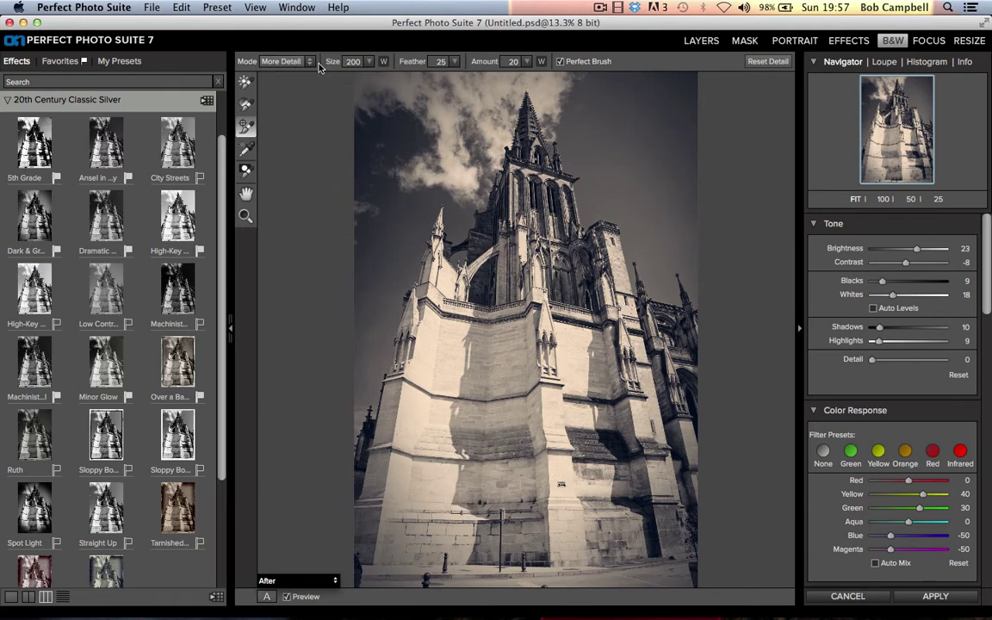
left_click_drag(325, 61, 369, 70)
left_click_drag(399, 62, 429, 62)
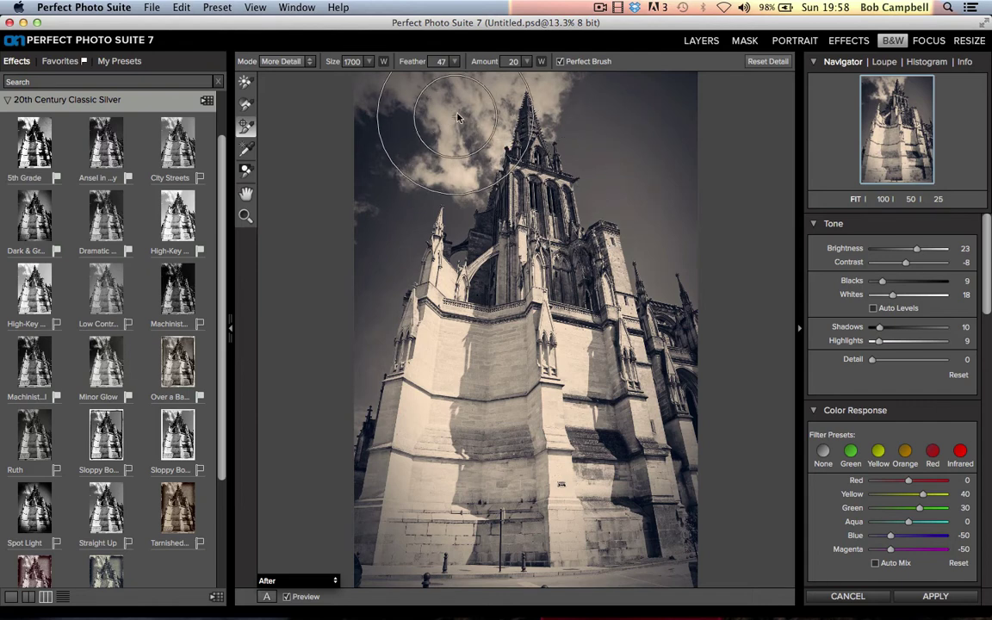
mouse_move(476, 61)
left_mouse_down()
mouse_move(538, 61)
mouse_move(458, 61)
mouse_move(536, 61)
mouse_move(482, 62)
mouse_move(431, 120)
mouse_move(479, 61)
left_mouse_up()
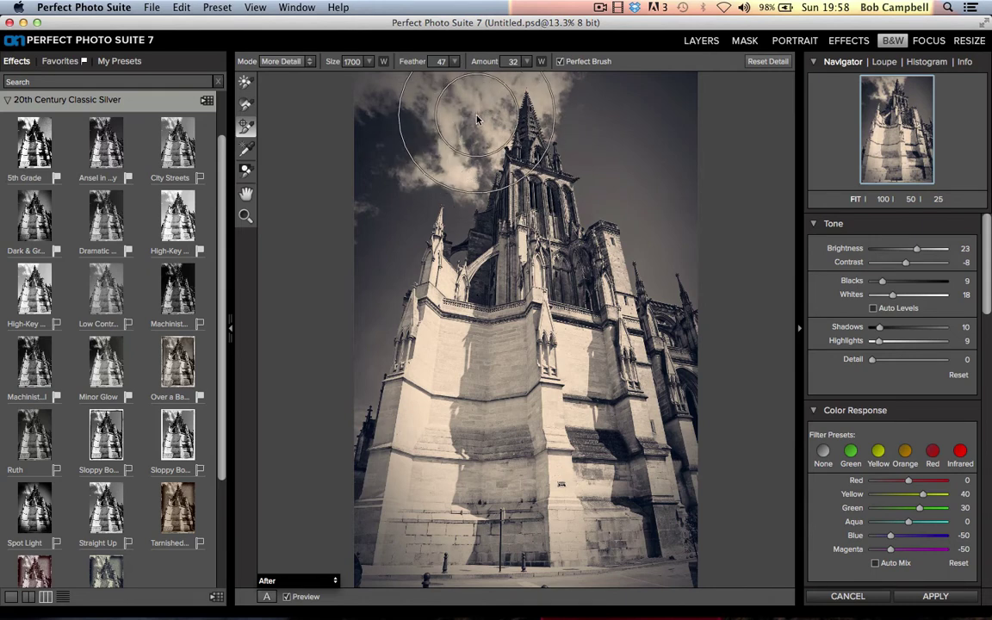
left_click_drag(478, 119, 476, 164)
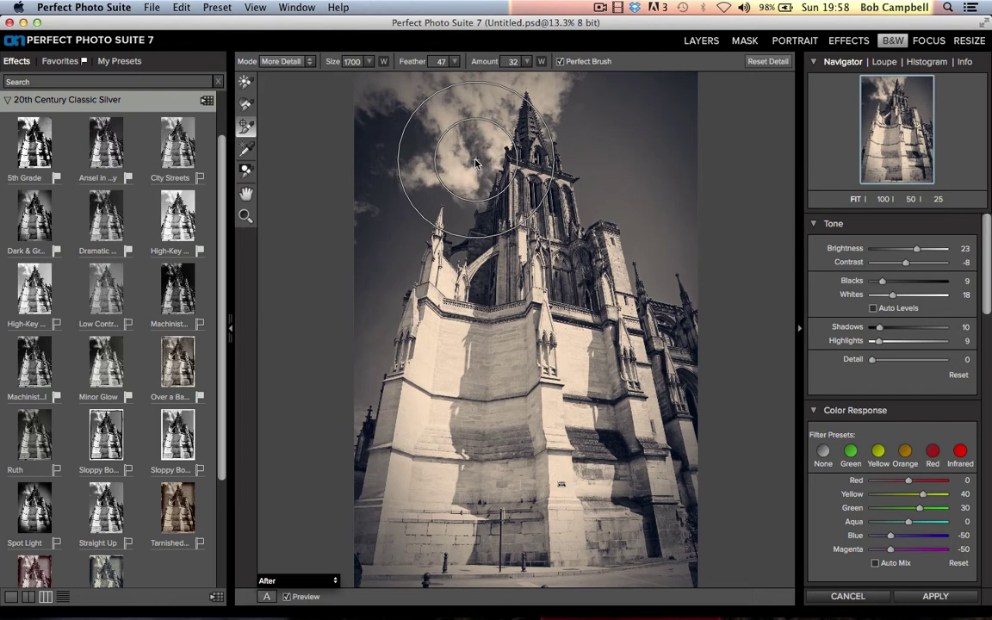
mouse_move(476, 164)
left_mouse_down()
mouse_move(460, 140)
mouse_move(509, 97)
left_mouse_up()
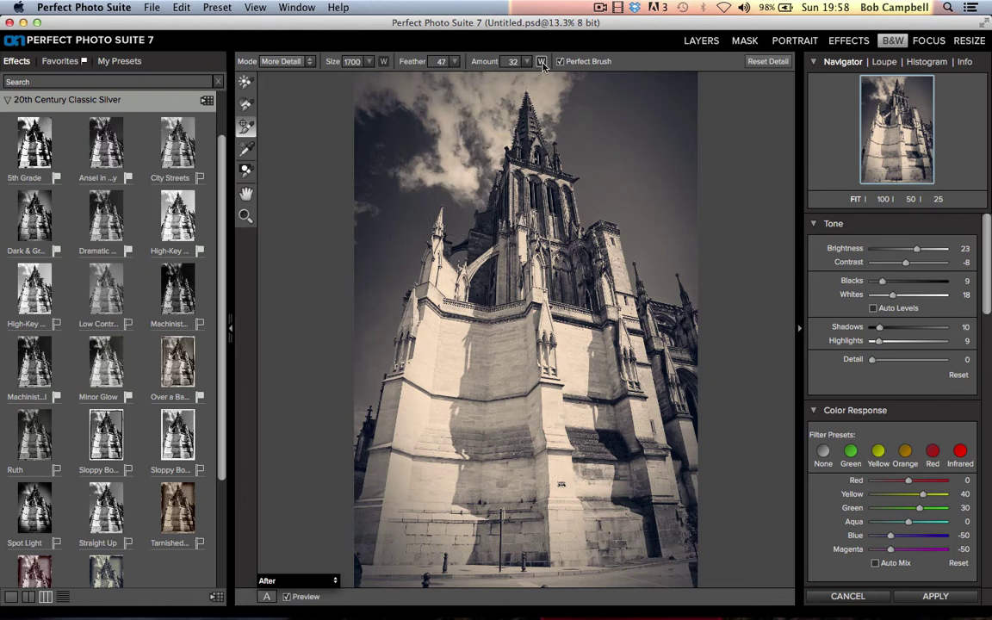
Step: Turn off Perfect Brush for the detail brush and reduce its Size to 900
left_click(541, 62)
left_click(560, 61)
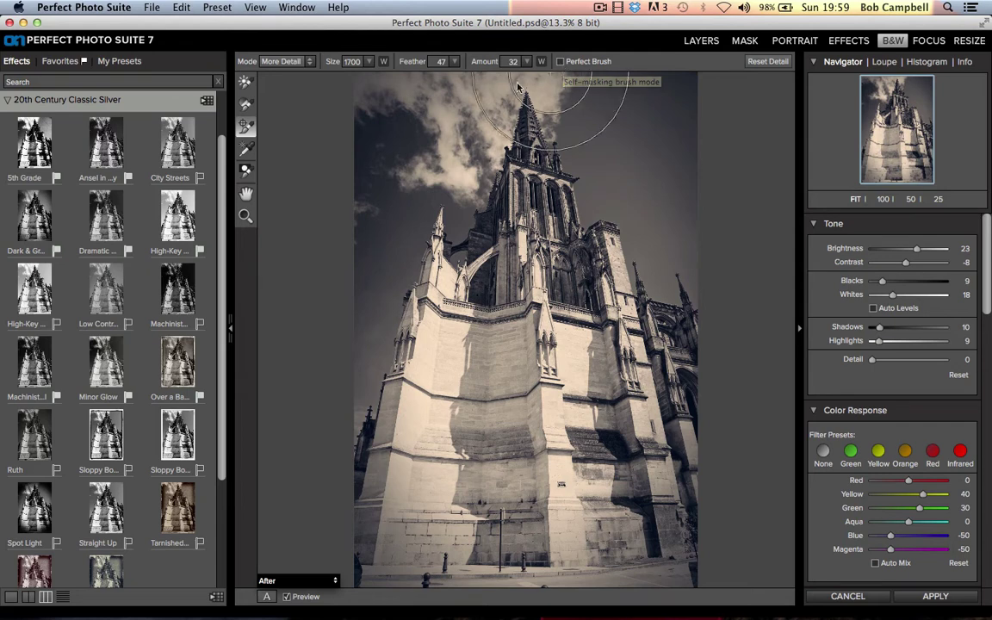
key("bracketleft")
key("bracketleft")
key("bracketleft")
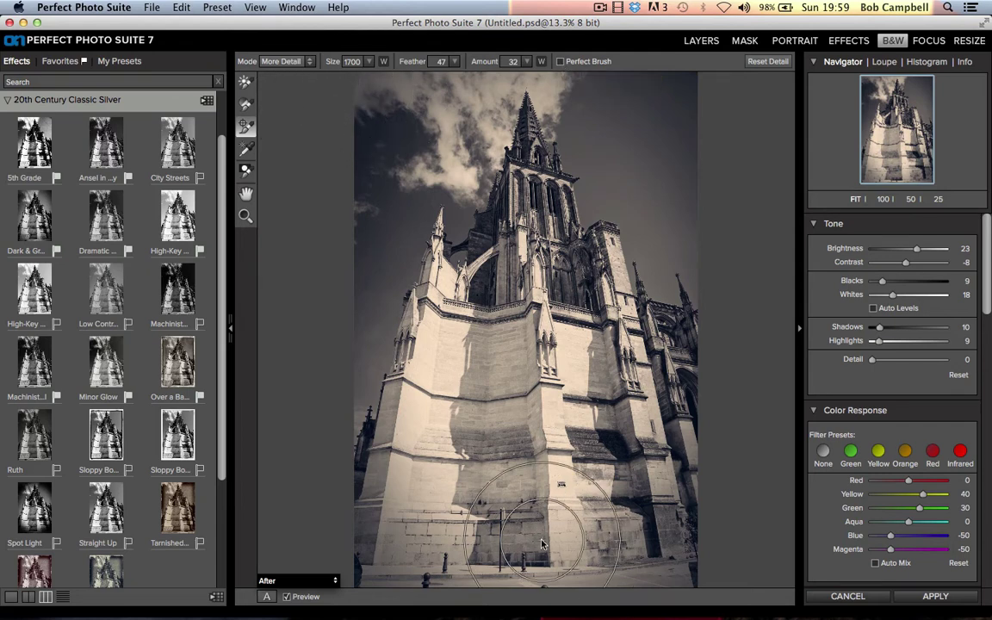
key("bracketleft")
key("bracketleft")
key("bracketleft")
key("bracketleft")
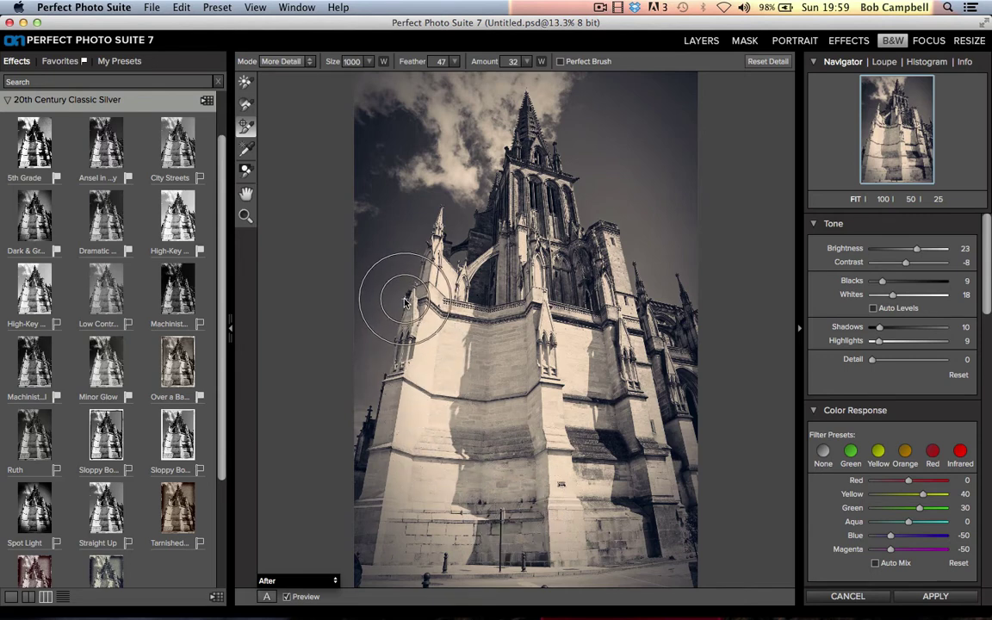
mouse_move(324, 61)
left_mouse_down()
mouse_move(315, 62)
mouse_move(327, 62)
left_mouse_up()
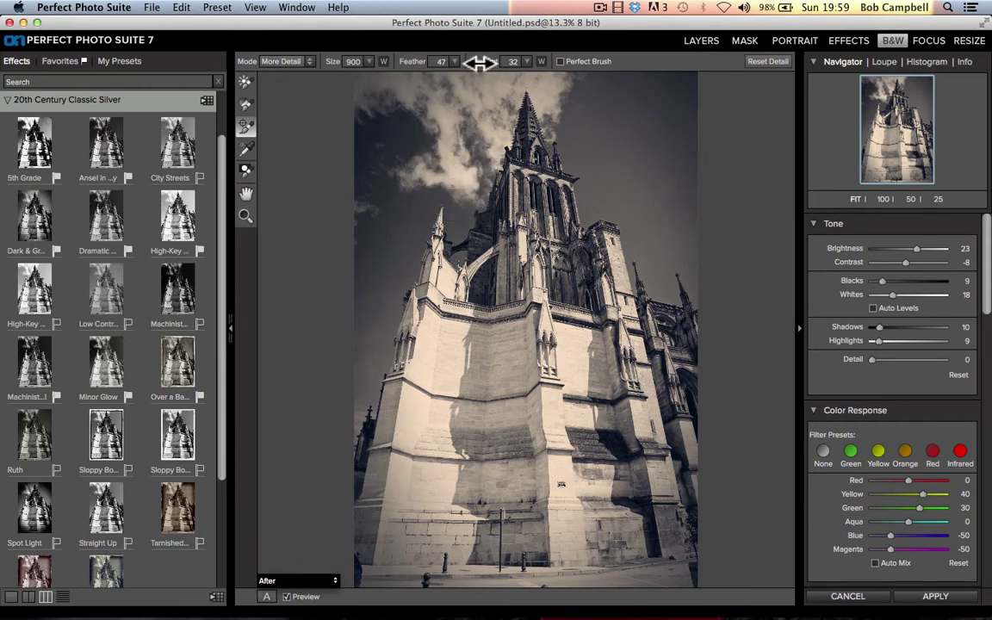
Step: Try brushing extra detail across the church's base with the Amount at 100, and undo the strokes
left_click_drag(482, 62, 581, 62)
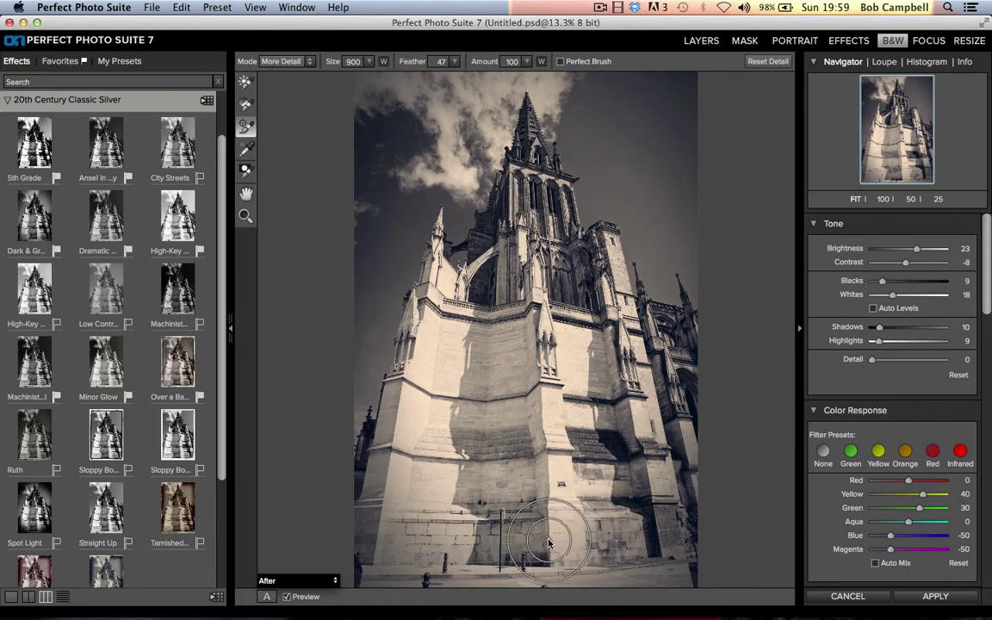
mouse_move(548, 543)
left_mouse_down()
mouse_move(497, 484)
mouse_move(469, 482)
mouse_move(491, 469)
mouse_move(527, 543)
mouse_move(478, 491)
mouse_move(467, 450)
mouse_move(469, 415)
mouse_move(521, 457)
mouse_move(474, 392)
mouse_move(470, 362)
mouse_move(523, 372)
mouse_move(474, 301)
mouse_move(435, 375)
mouse_move(405, 491)
mouse_move(446, 562)
left_mouse_up()
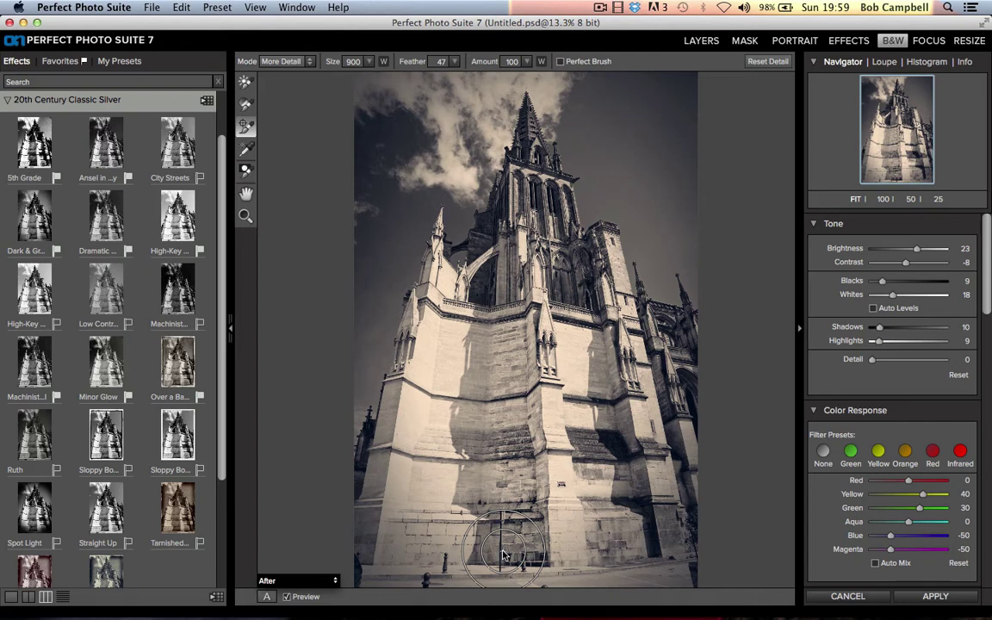
mouse_move(482, 615)
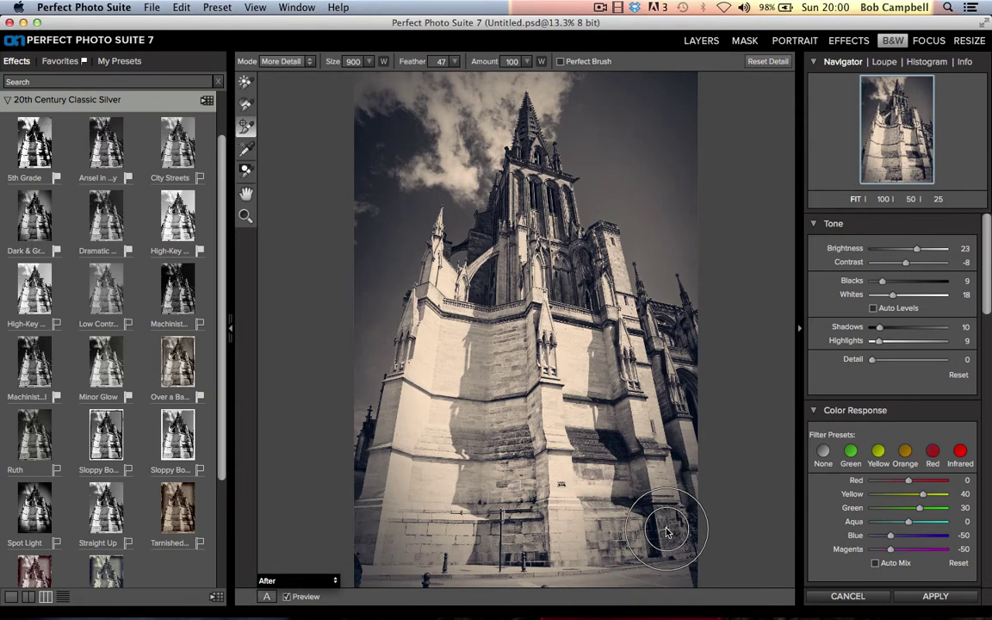
key("super+z")
key("super+z")
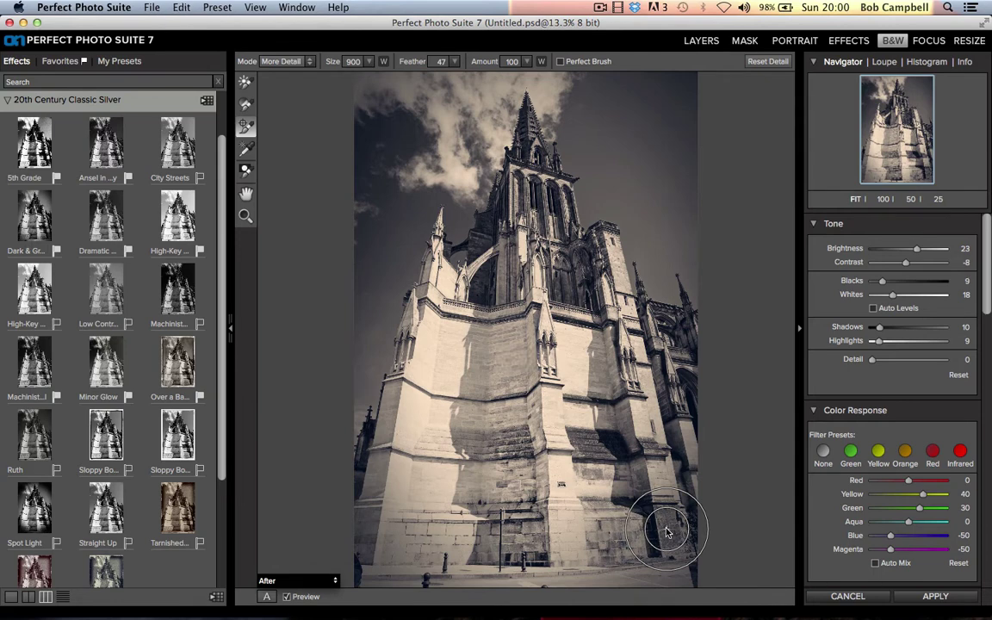
key("super+z")
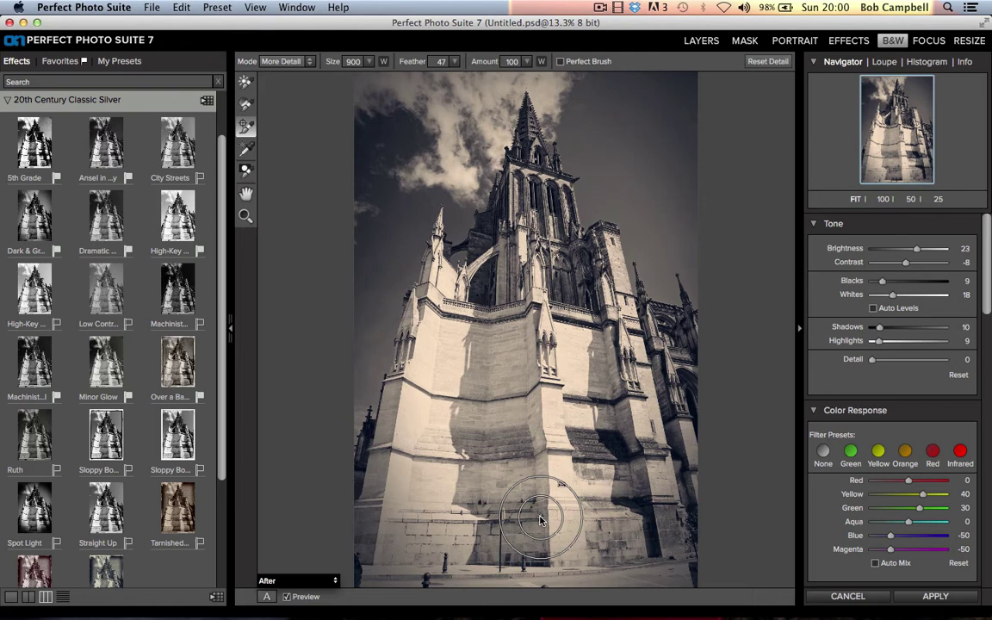
left_click(182, 8)
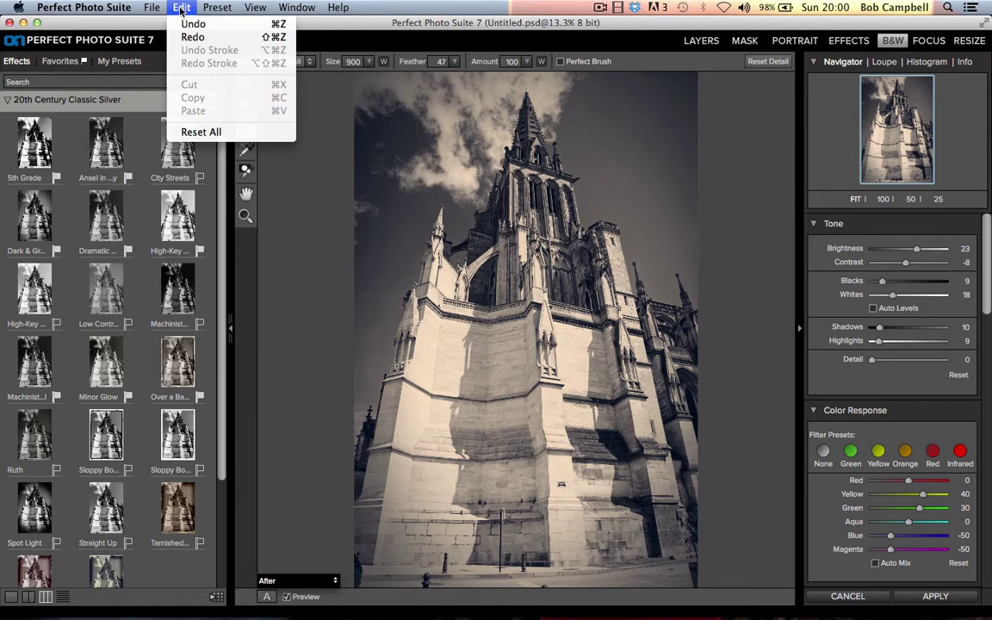
left_click(181, 9)
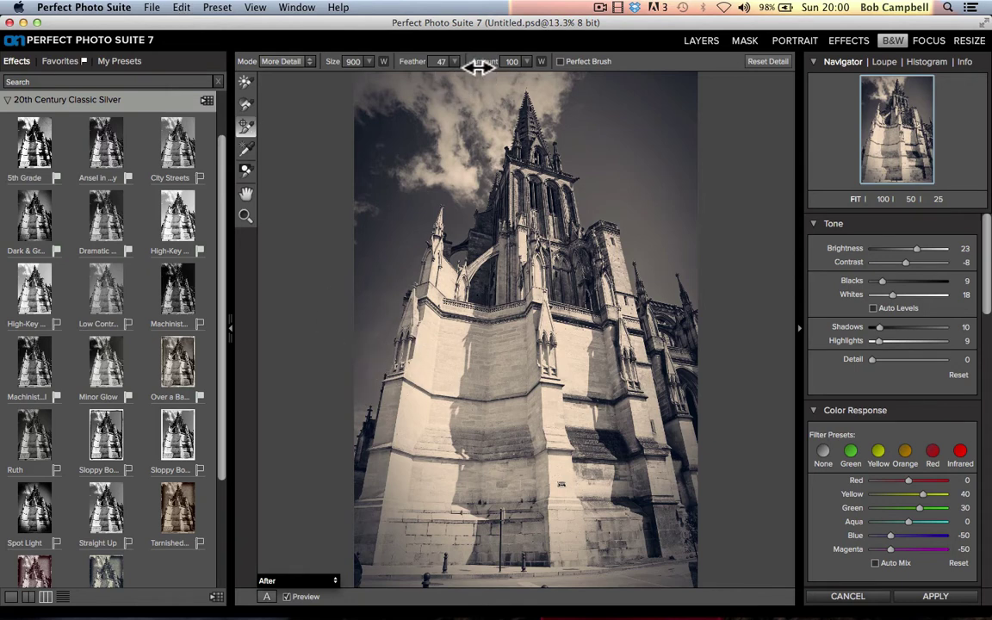
Step: Set the detail brush Amount to 20 and brush more detail into the shadowed side building and the church's lower walls
left_click_drag(478, 61, 395, 63)
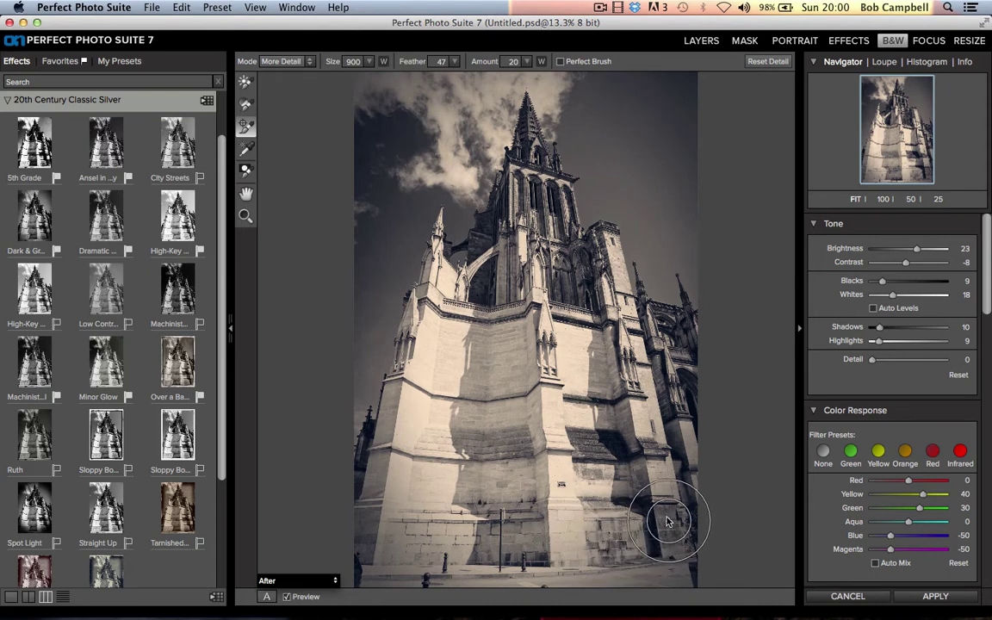
mouse_move(655, 448)
left_mouse_down()
mouse_move(623, 390)
mouse_move(633, 534)
mouse_move(563, 549)
mouse_move(563, 515)
mouse_move(554, 546)
mouse_move(513, 556)
mouse_move(512, 546)
mouse_move(529, 540)
mouse_move(524, 520)
mouse_move(479, 556)
mouse_move(491, 498)
mouse_move(482, 482)
mouse_move(519, 474)
mouse_move(515, 439)
mouse_move(479, 439)
mouse_move(502, 426)
mouse_move(512, 402)
mouse_move(482, 401)
mouse_move(528, 389)
mouse_move(524, 371)
mouse_move(484, 368)
mouse_move(510, 363)
mouse_move(519, 324)
mouse_move(491, 325)
mouse_move(491, 314)
mouse_move(566, 362)
mouse_move(594, 349)
mouse_move(614, 357)
mouse_move(605, 347)
mouse_move(610, 403)
mouse_move(636, 435)
mouse_move(656, 475)
mouse_move(656, 517)
mouse_move(676, 539)
mouse_move(702, 441)
mouse_move(699, 489)
left_mouse_up()
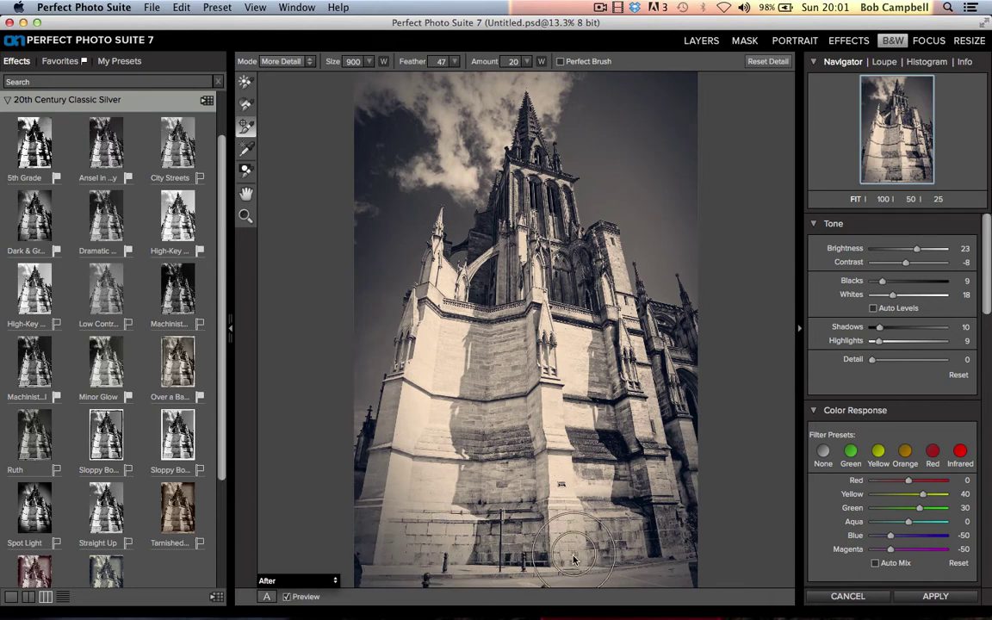
mouse_move(573, 478)
left_mouse_down()
mouse_move(552, 463)
mouse_move(558, 469)
mouse_move(555, 448)
mouse_move(500, 406)
mouse_move(509, 370)
mouse_move(558, 428)
mouse_move(499, 379)
mouse_move(399, 520)
mouse_move(419, 519)
left_mouse_up()
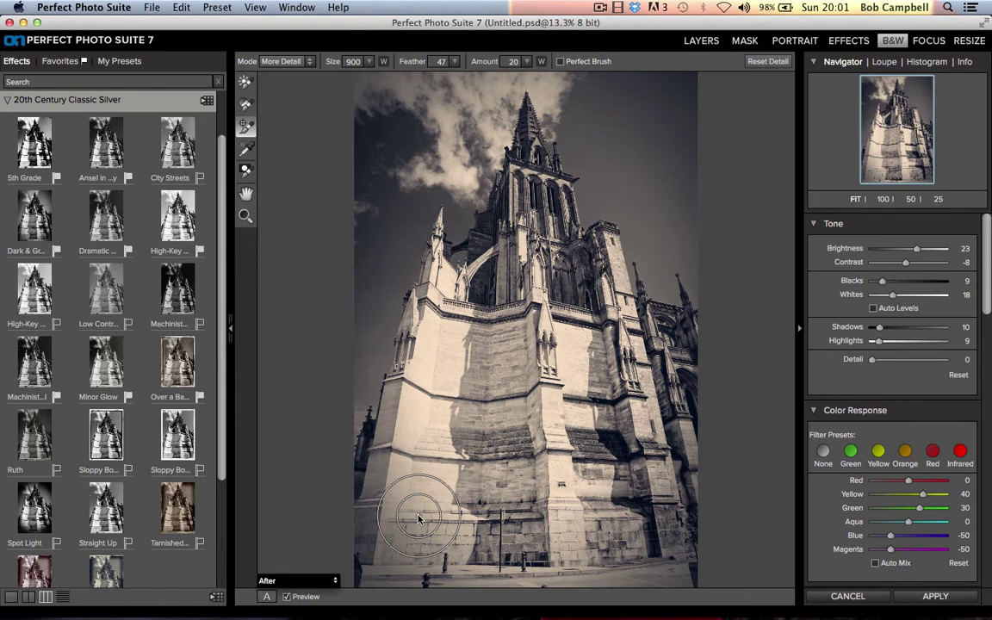
mouse_move(418, 519)
left_mouse_down()
mouse_move(379, 504)
mouse_move(336, 517)
mouse_move(340, 482)
mouse_move(370, 479)
mouse_move(362, 474)
mouse_move(366, 444)
mouse_move(384, 431)
mouse_move(379, 414)
mouse_move(349, 504)
mouse_move(366, 482)
mouse_move(361, 553)
mouse_move(372, 476)
mouse_move(561, 547)
left_mouse_up()
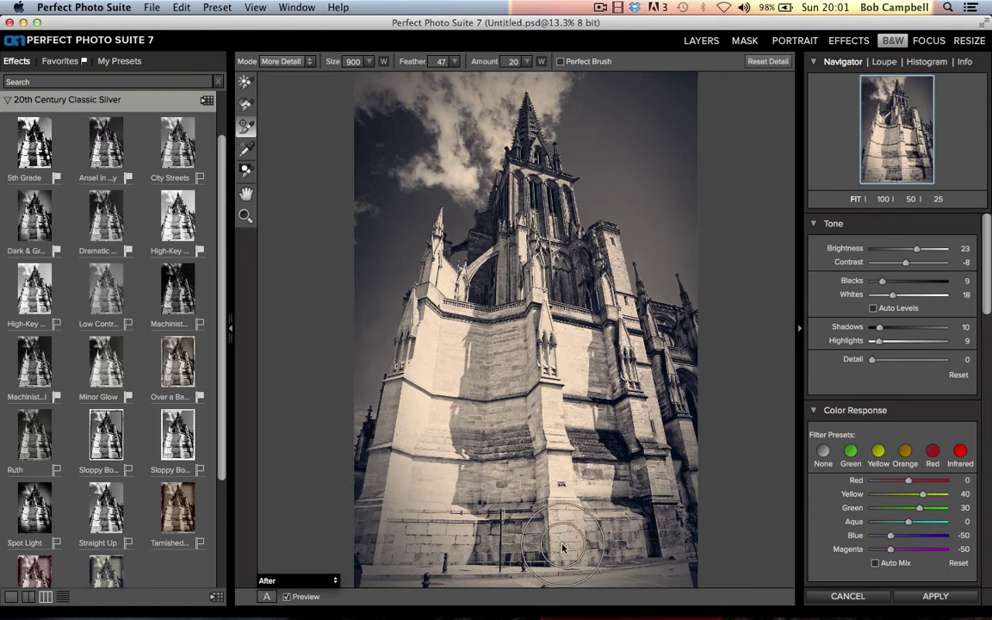
mouse_move(563, 547)
left_mouse_down()
mouse_move(481, 552)
mouse_move(459, 436)
mouse_move(469, 446)
mouse_move(547, 354)
mouse_move(548, 335)
mouse_move(624, 354)
mouse_move(628, 467)
mouse_move(589, 570)
left_mouse_up()
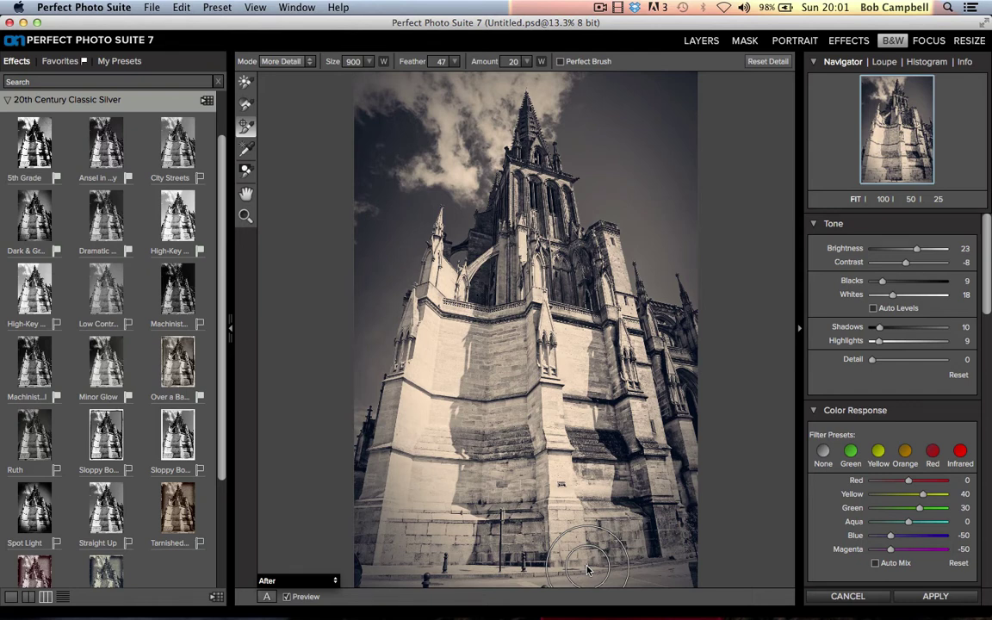
mouse_move(588, 569)
left_mouse_down()
mouse_move(517, 500)
mouse_move(421, 465)
mouse_move(410, 421)
mouse_move(475, 458)
mouse_move(431, 407)
mouse_move(479, 449)
mouse_move(442, 401)
mouse_move(345, 326)
mouse_move(352, 330)
left_mouse_up()
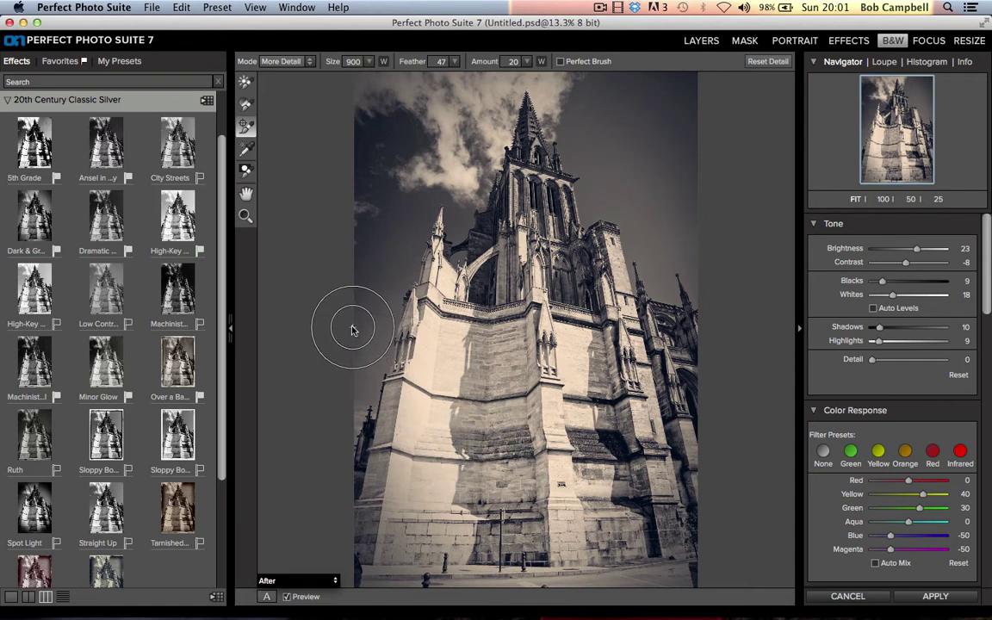
Step: Try lightening the sky with the targeted brightness tool, and darken it to a Blue response of -63
left_click(245, 150)
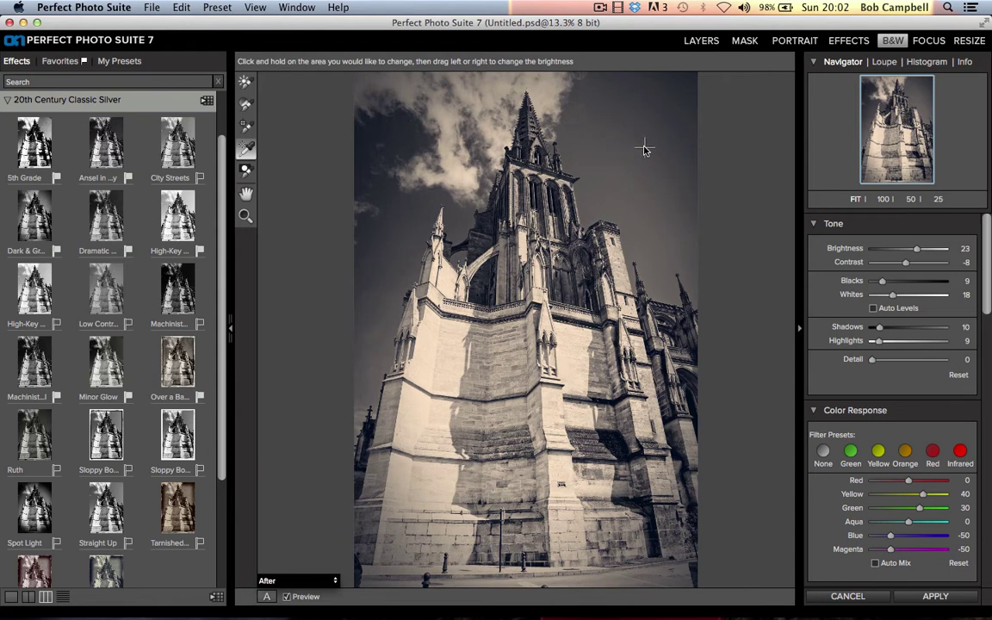
left_click_drag(647, 150, 645, 148)
left_click_drag(644, 148, 749, 154)
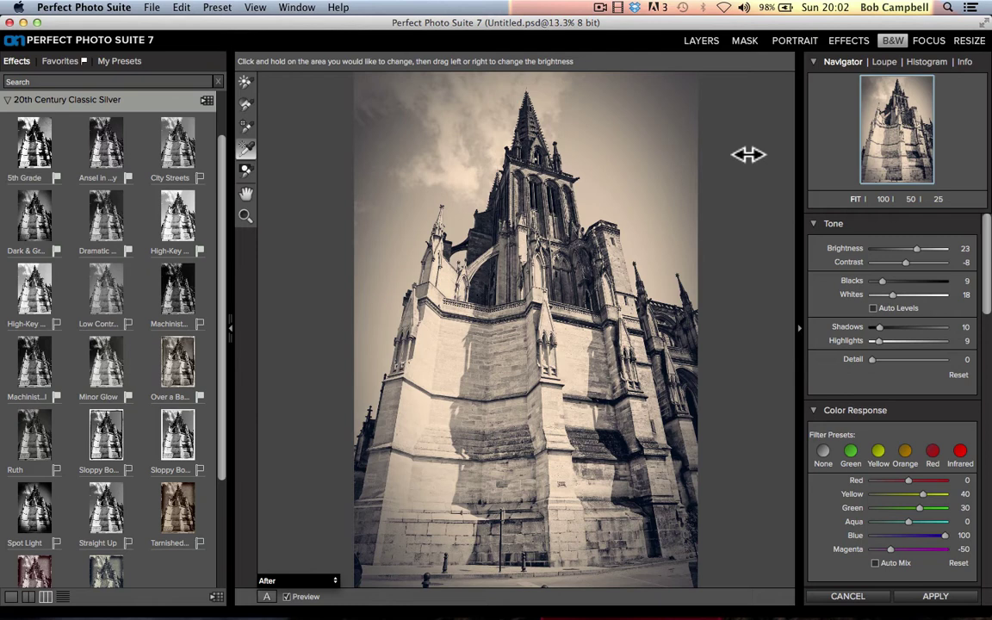
left_click_drag(749, 155, 680, 164)
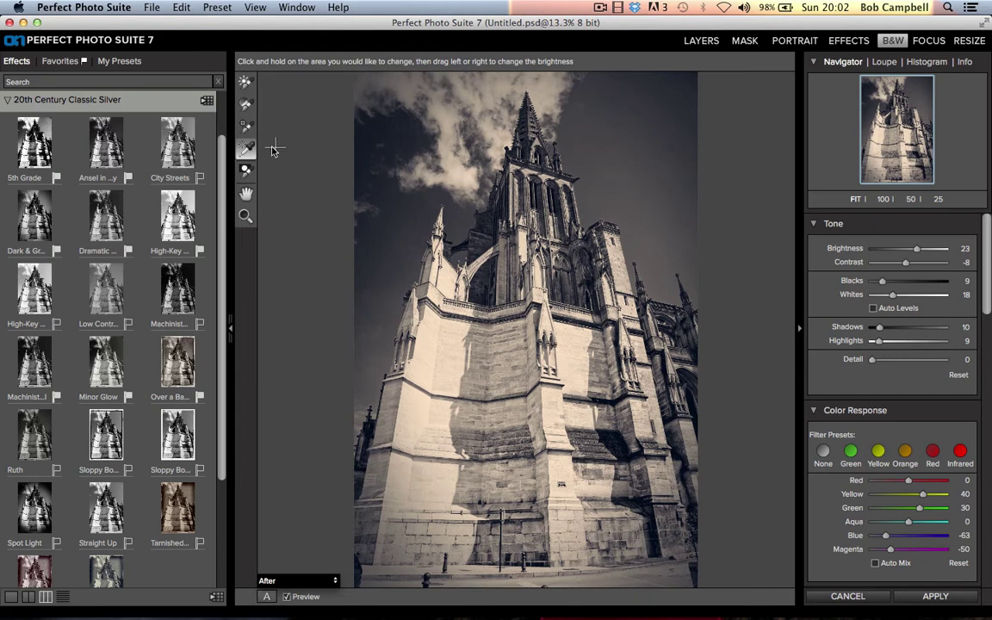
Step: Set up the brightness brush in Darken mode with Size 700 and Perfect Brush on
left_click(245, 84)
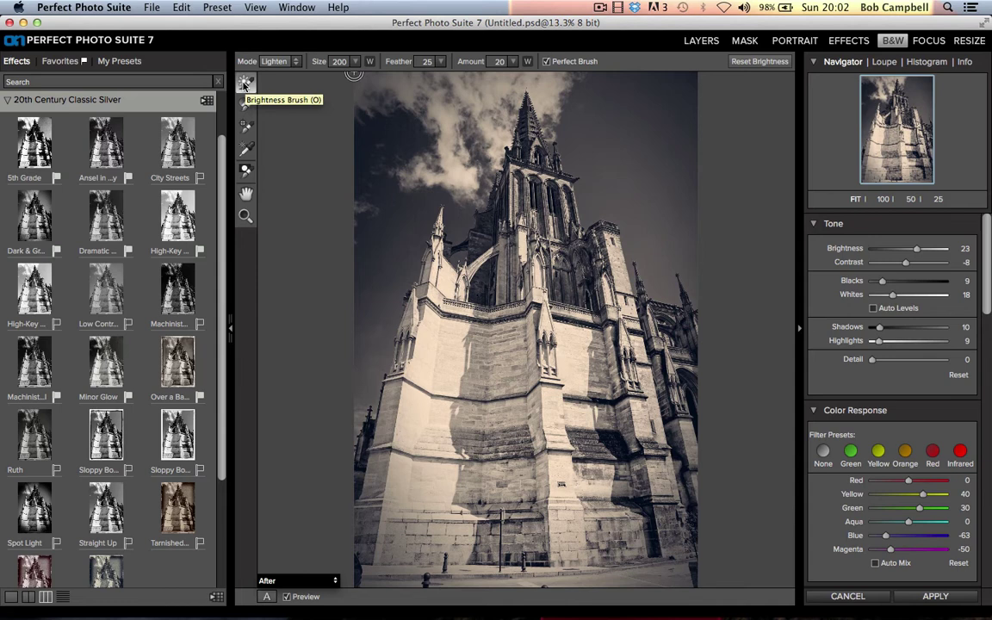
left_click(295, 62)
left_click(272, 72)
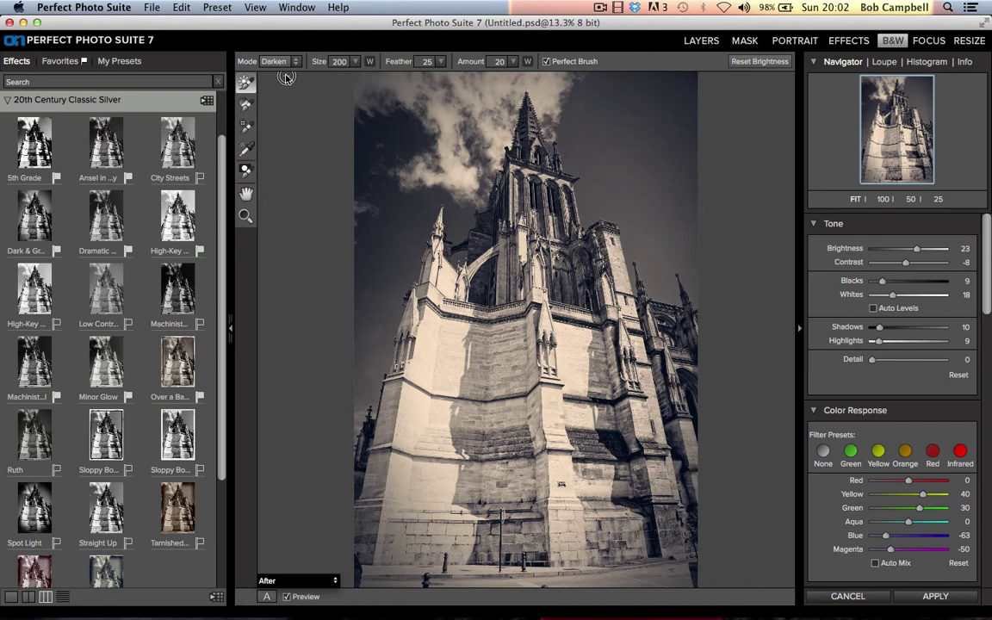
left_click(546, 63)
key("bracketright")
key("bracketright")
key("bracketright")
key("bracketright")
key("bracketright")
left_click(546, 62)
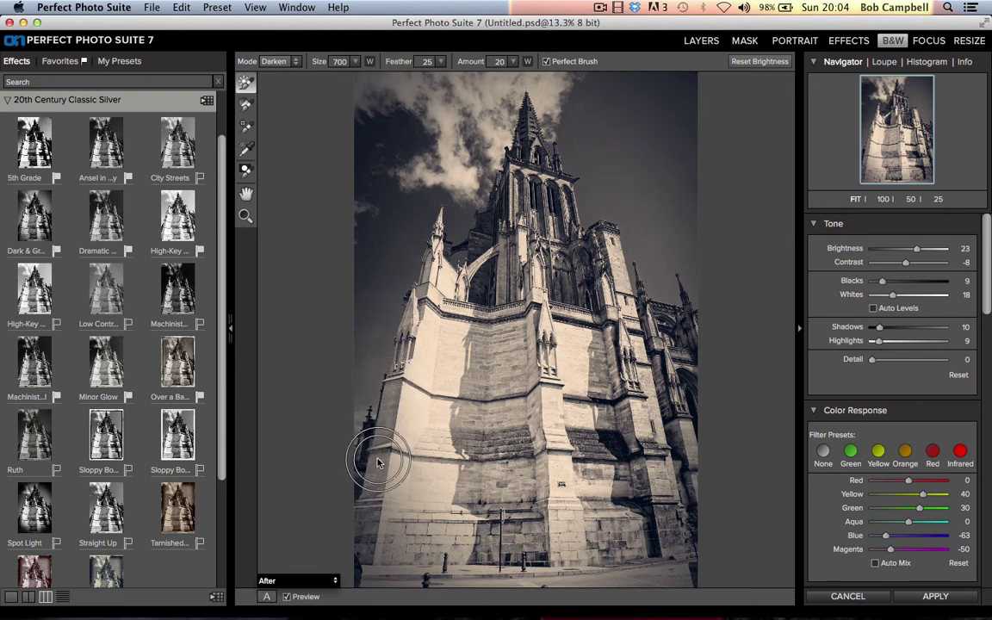
Step: Brush darkening along the church's left edge and adjoining stone wall, and turn off Perfect Brush
left_click_drag(377, 459, 365, 518)
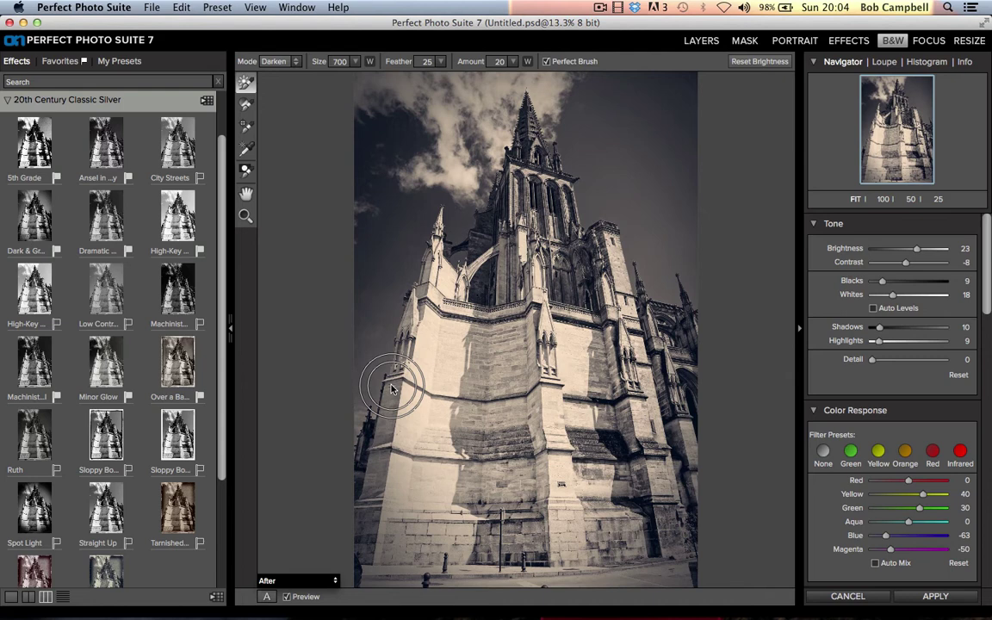
mouse_move(390, 388)
left_mouse_down()
mouse_move(395, 376)
mouse_move(388, 416)
mouse_move(375, 423)
mouse_move(380, 472)
mouse_move(364, 541)
mouse_move(334, 517)
mouse_move(338, 527)
left_mouse_up()
mouse_move(376, 613)
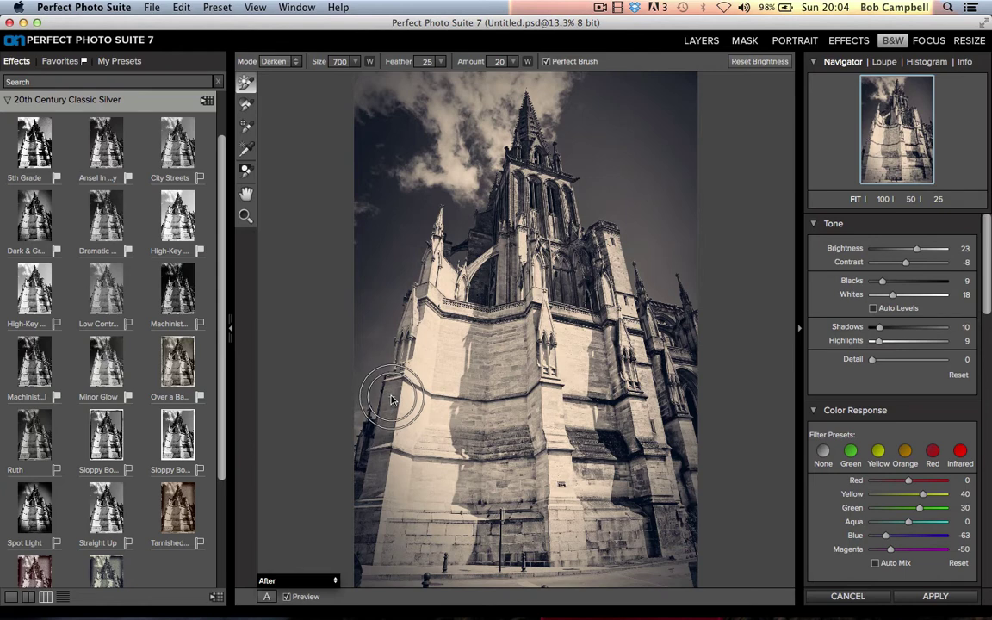
left_click_drag(391, 398, 412, 410)
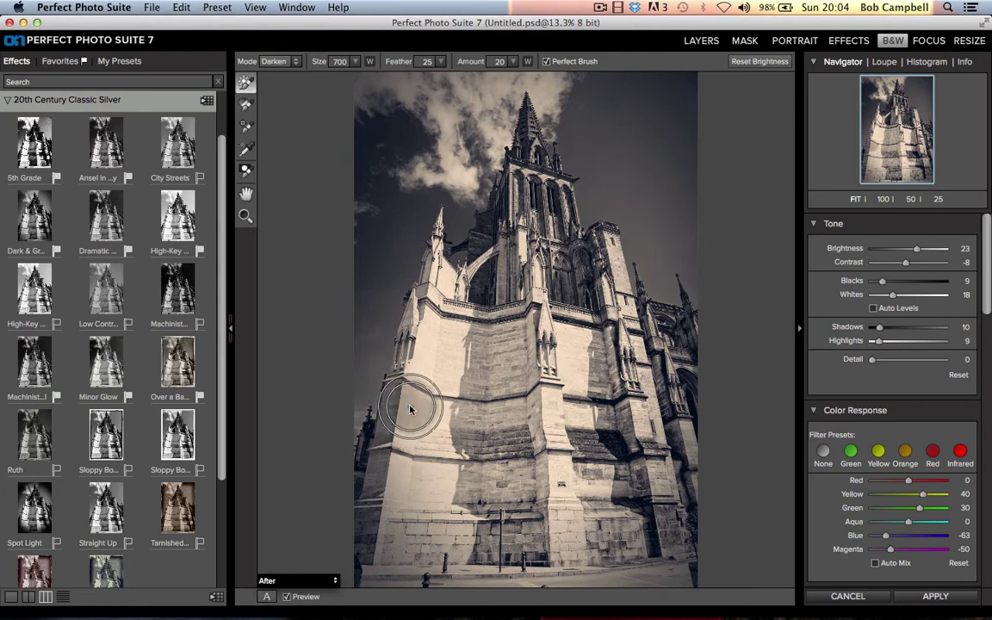
left_click_drag(412, 407, 425, 476)
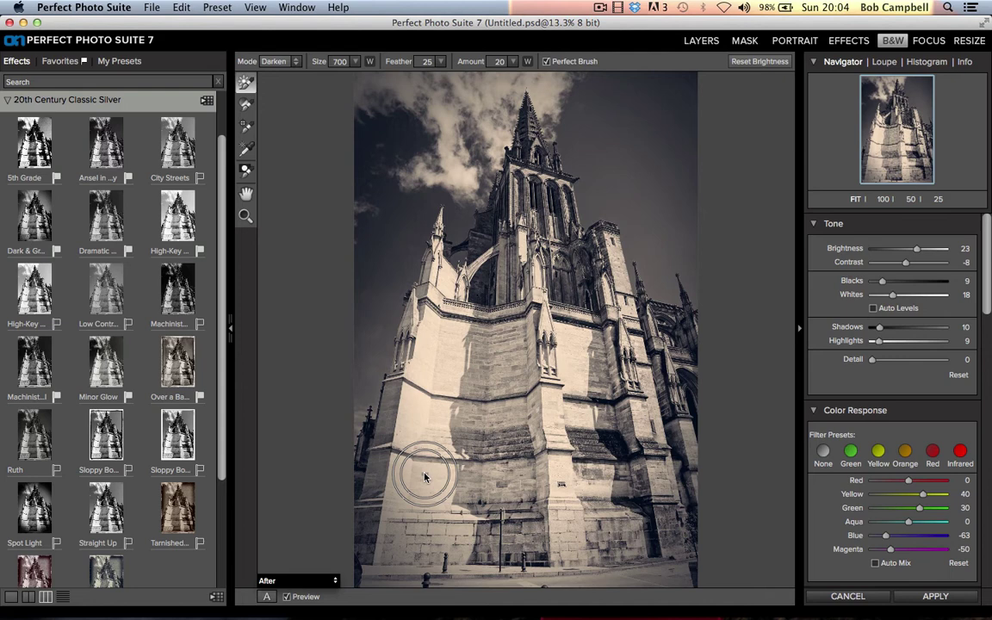
left_click(546, 62)
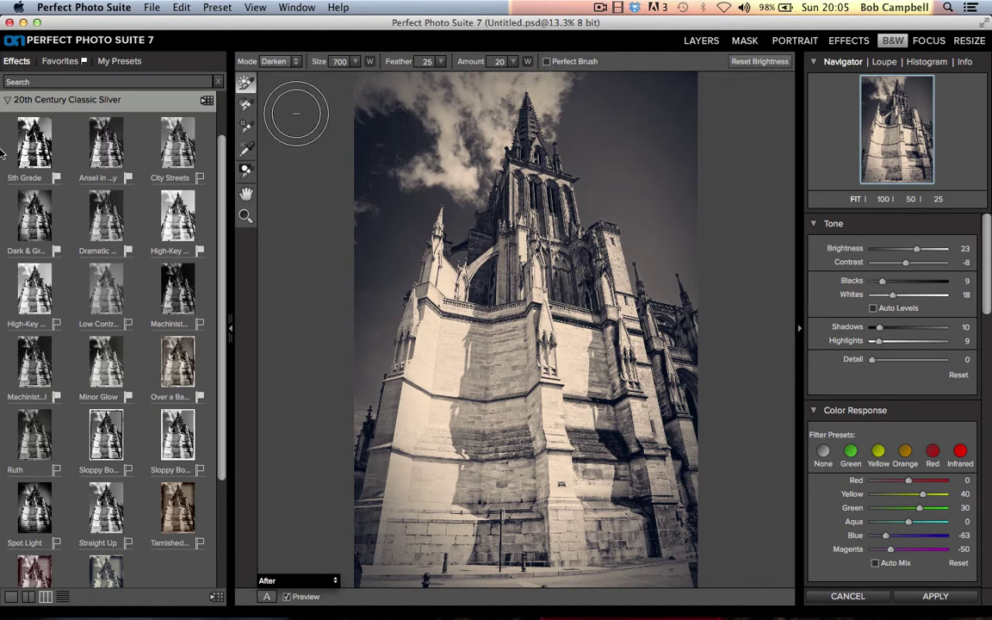
Step: Collapse the 20th Century Classic Silver effects and look through the 21st Century Modern Digital category
left_click(8, 101)
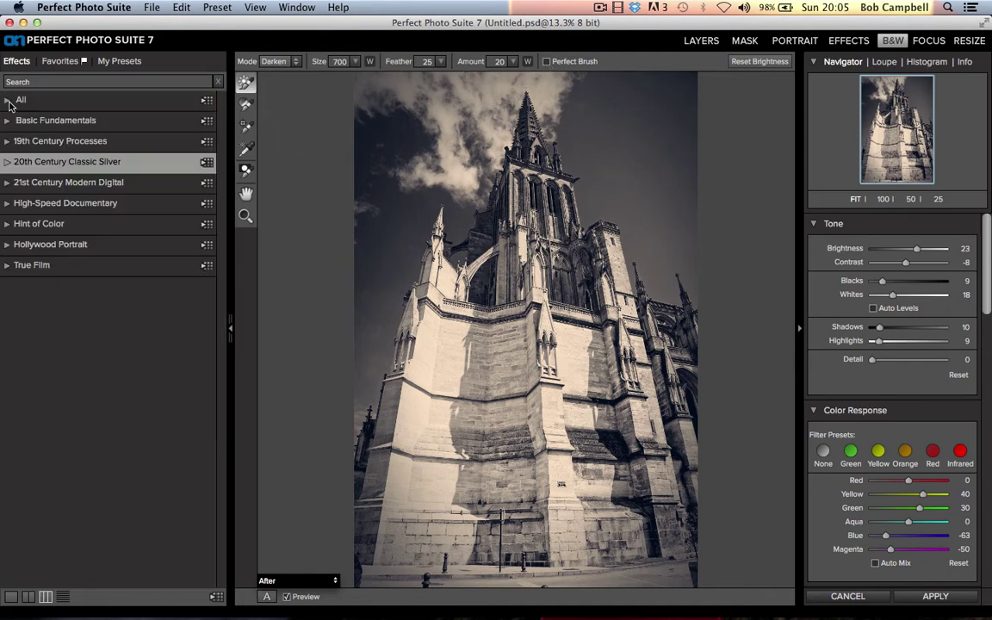
left_click(5, 188)
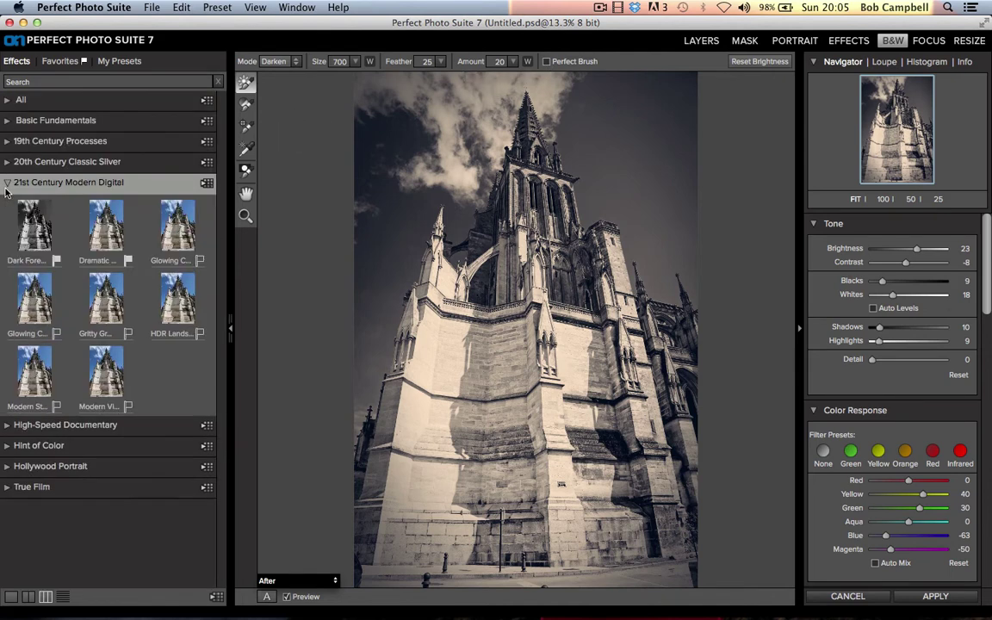
left_click(8, 185)
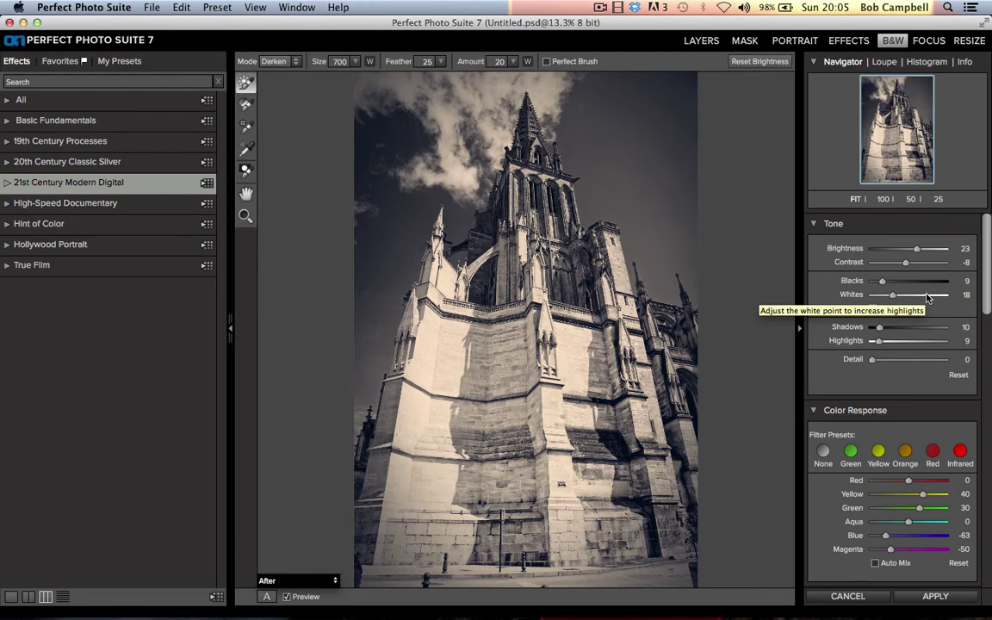
Step: Start a new preset from the current settings, named Abbeville Church Preset, in the Churches category
left_click(215, 7)
left_click(232, 23)
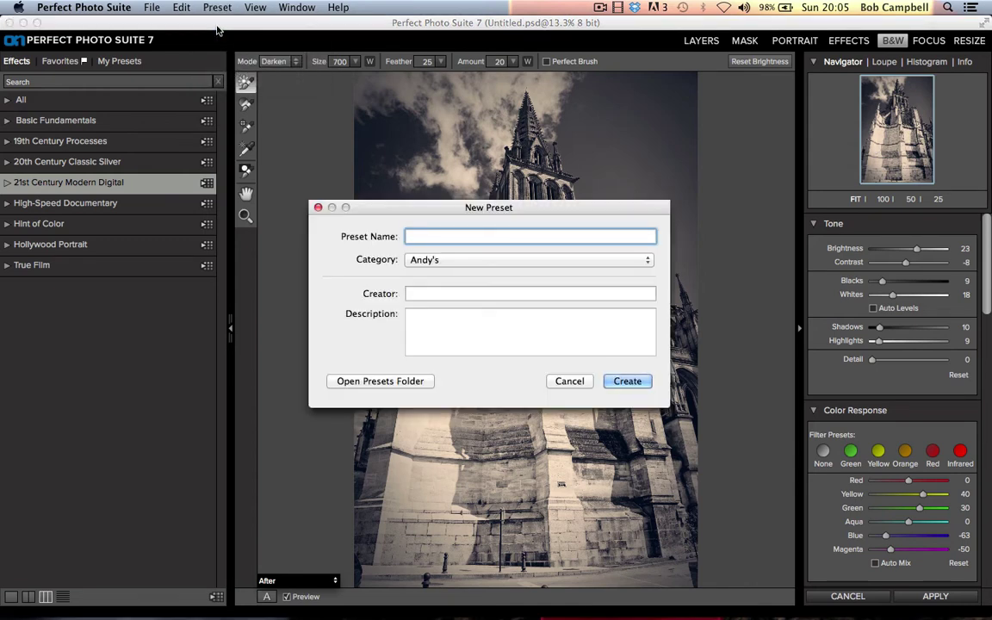
type("Abbeville Church Preset")
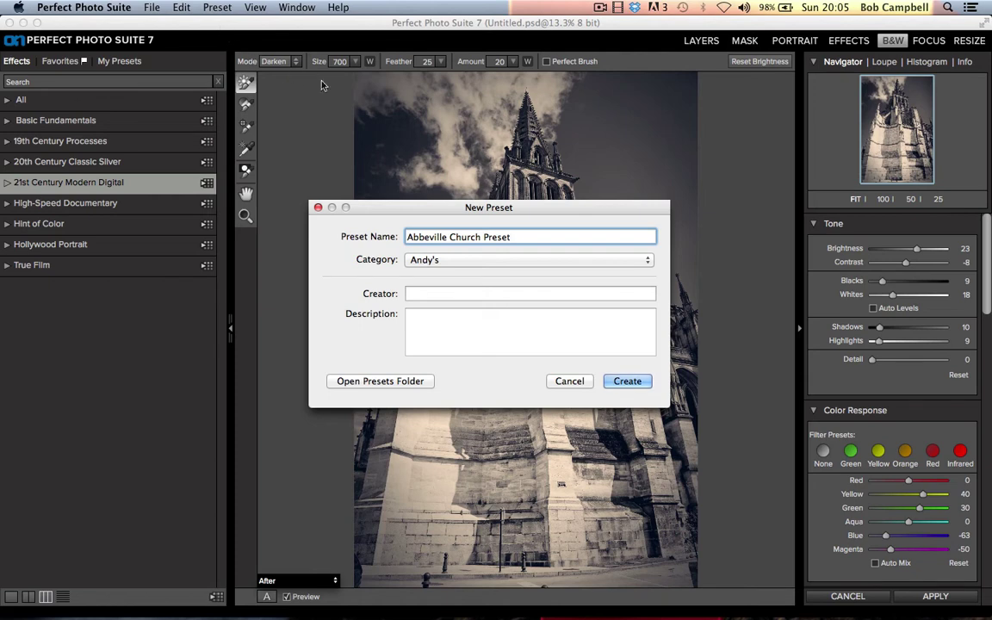
left_click(648, 260)
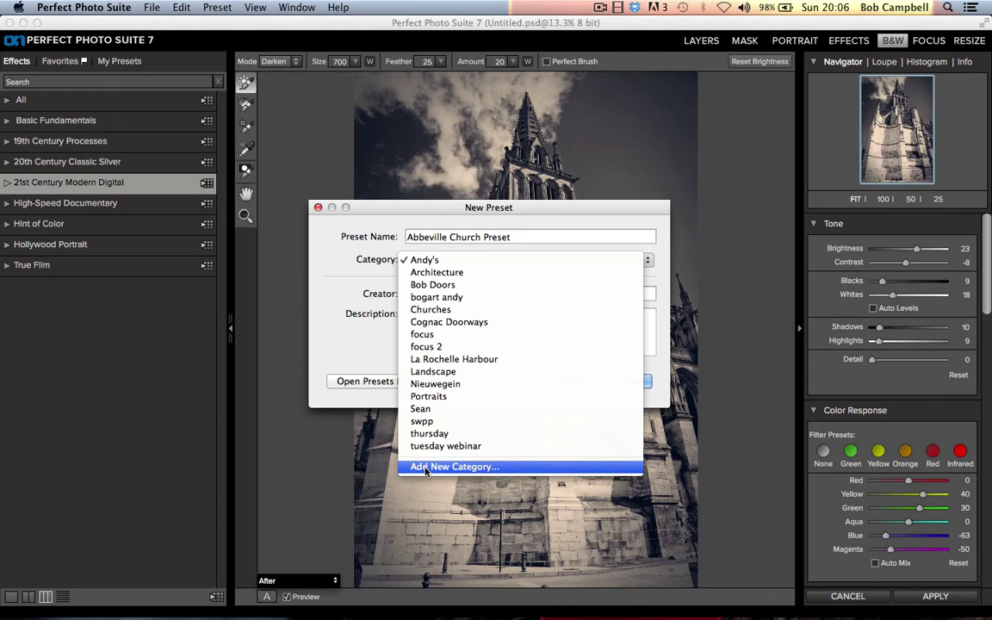
left_click(425, 310)
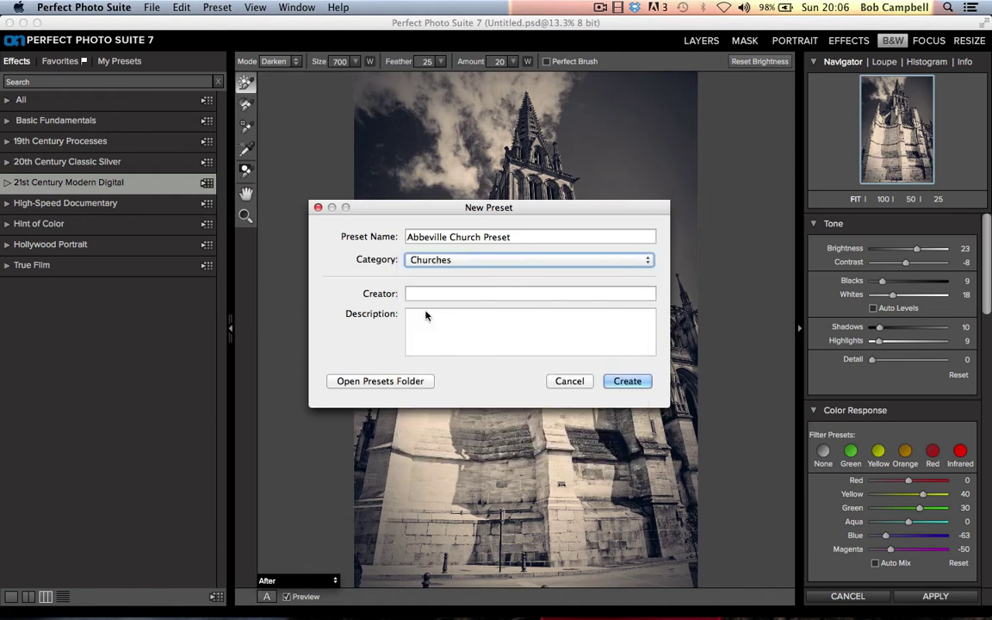
Step: Enter the creator's name and a description starting "Really nice 20th Centure Preset adjusted", and create the preset
left_click(416, 293)
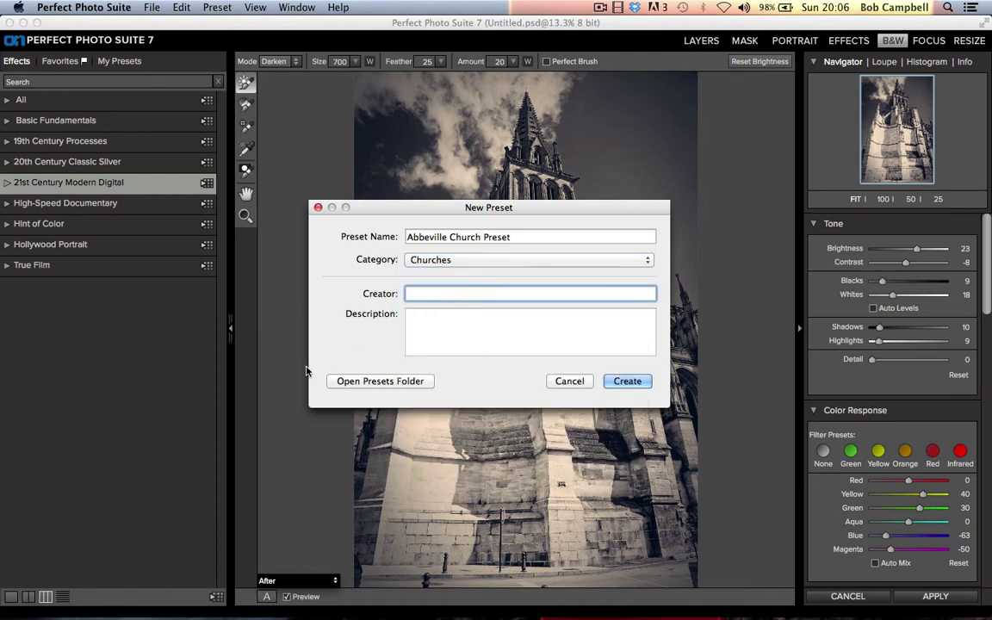
type("Bob")
left_click(420, 327)
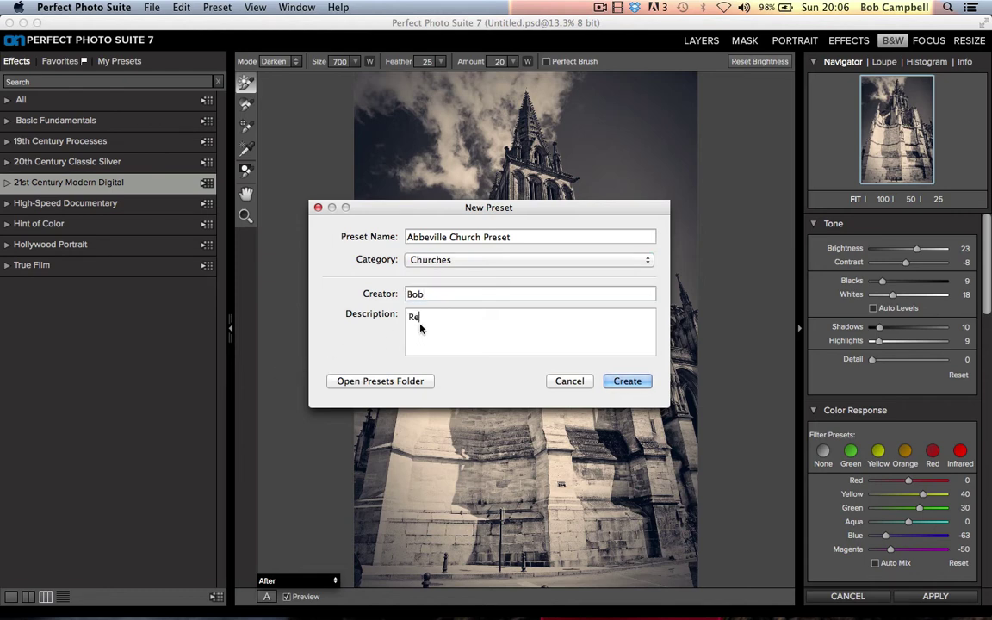
type("Really nice 20th Centure Preset adj")
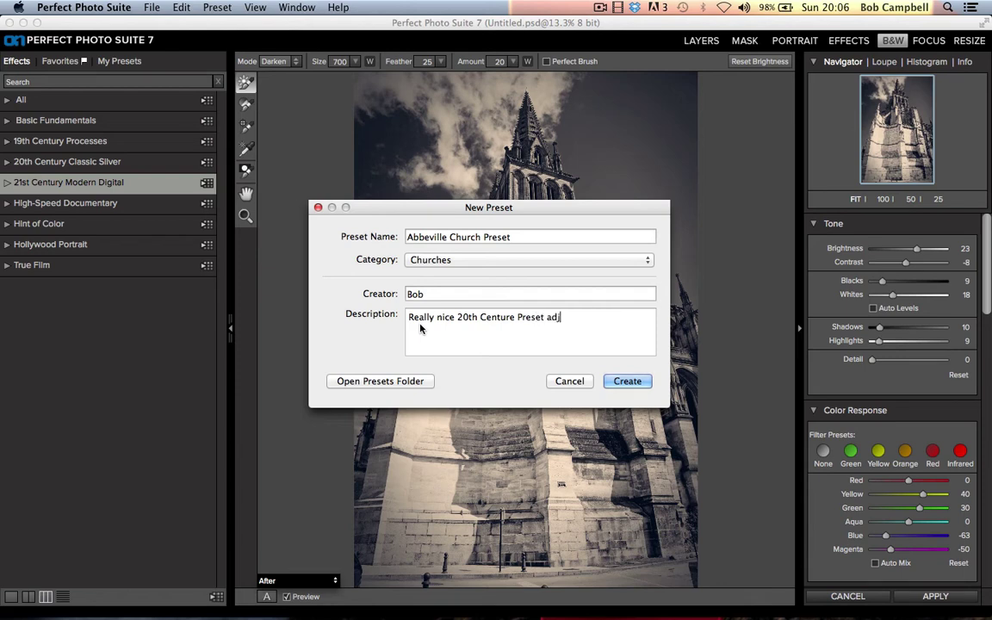
type("usted fdgfdgffghfgdfgfgdfdfg")
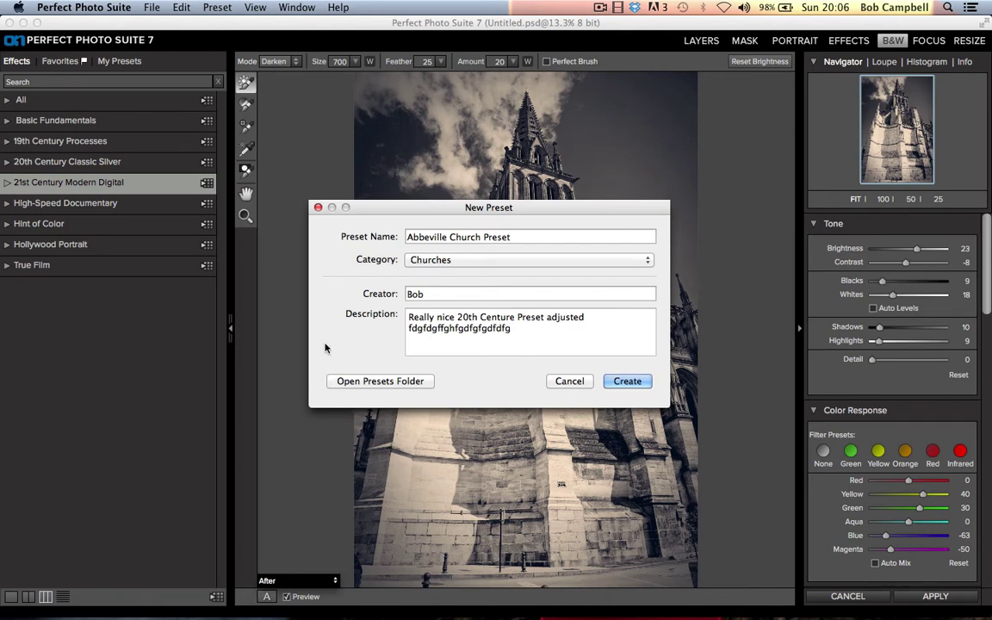
left_click(627, 382)
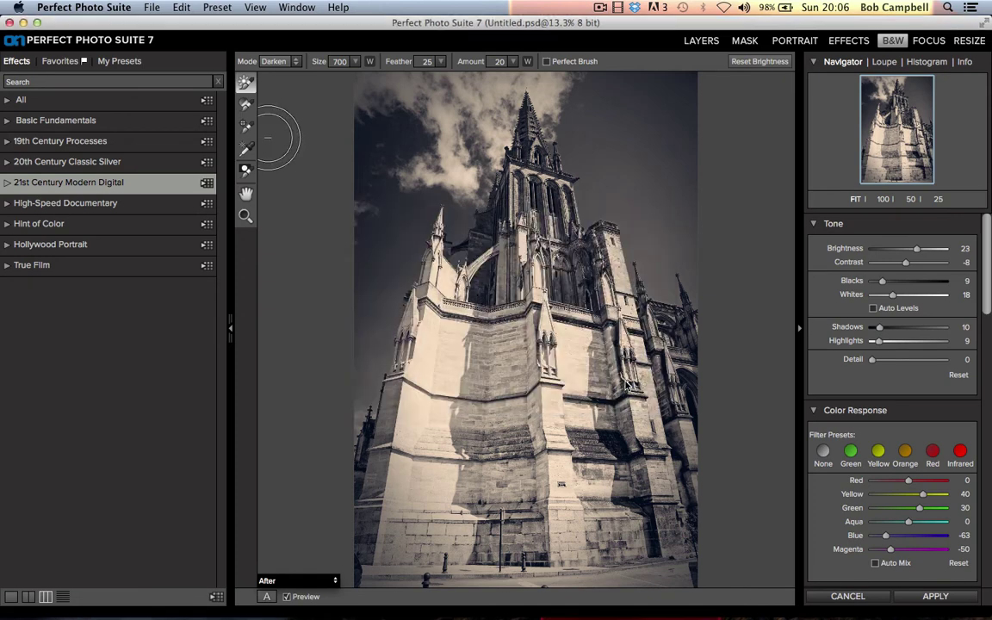
Step: Locate the Abbeville Church Preset among the saved presets under Churches, with thumbnails shown in a single large column
left_click(54, 65)
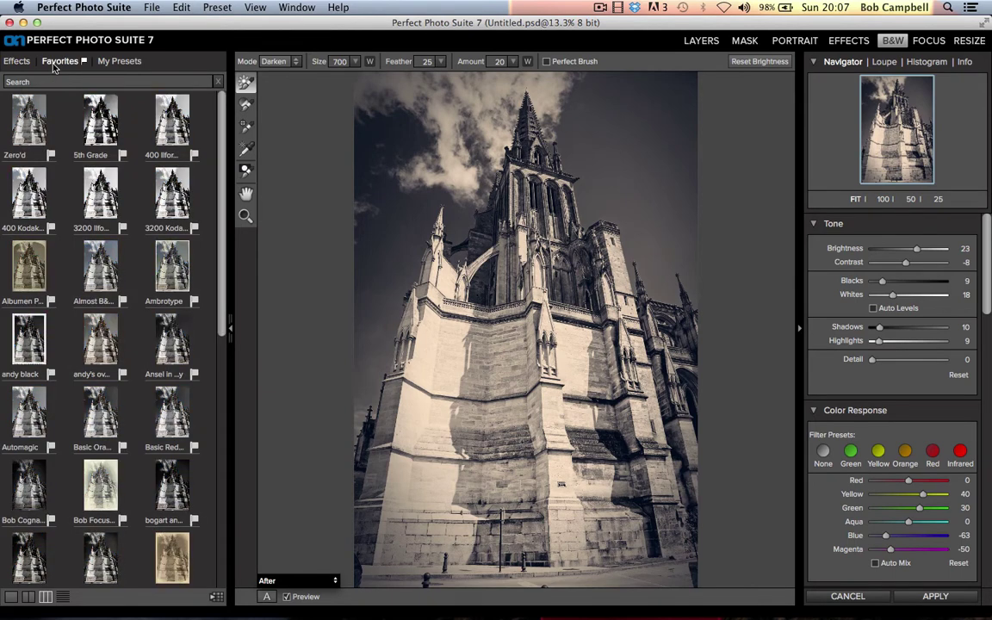
left_click(115, 64)
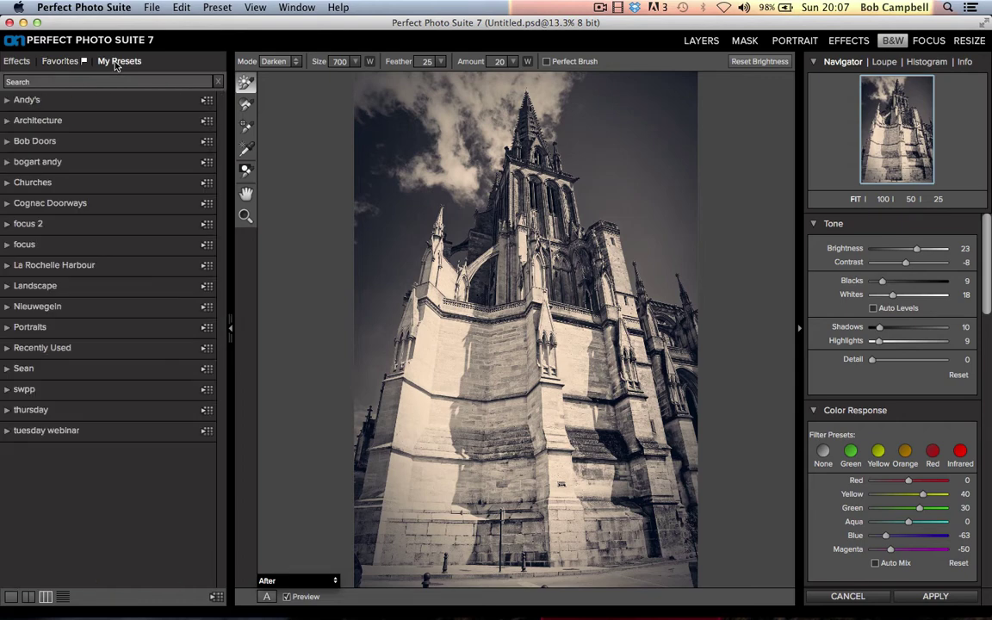
left_click(8, 188)
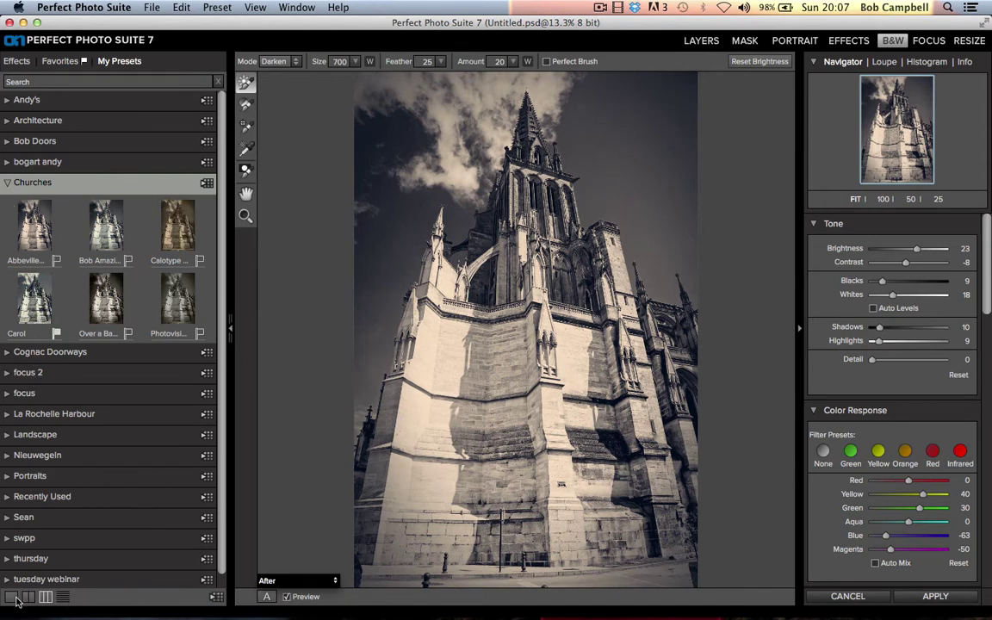
left_click(11, 597)
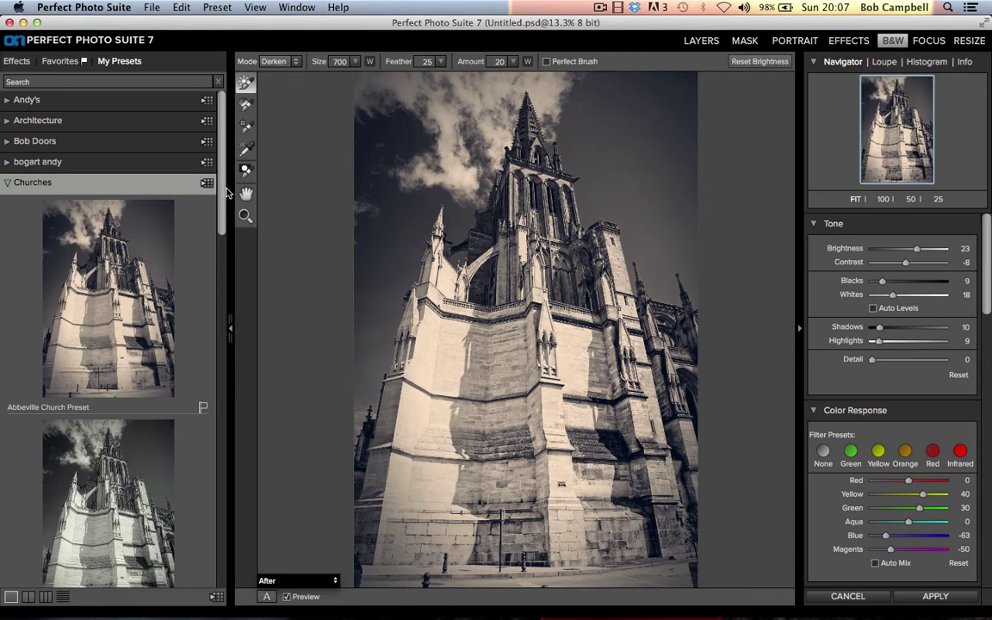
scroll(222, 190, "down", 1)
left_click_drag(223, 189, 238, 240)
scroll(112, 344, "up", 3)
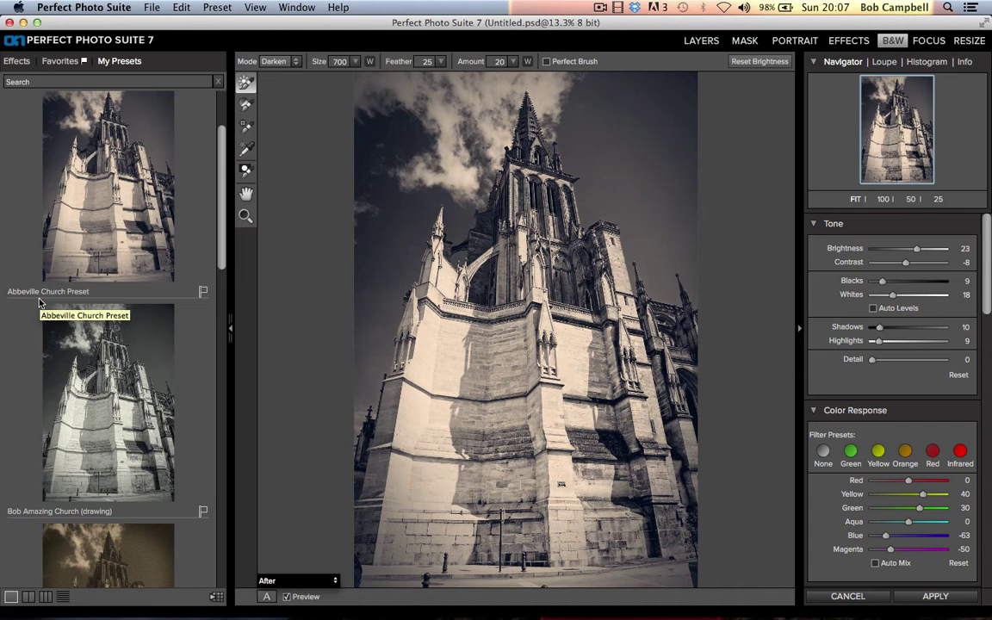
Step: Reset all adjustments and apply the Abbeville Church Preset to the photo, checking its settings down to the Toner
left_click(178, 8)
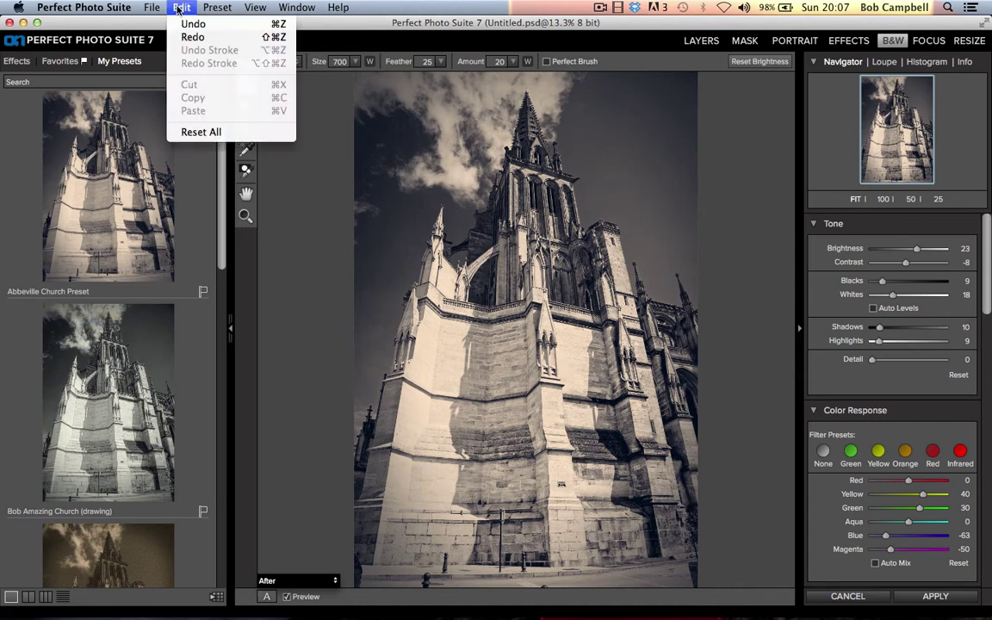
left_click(188, 133)
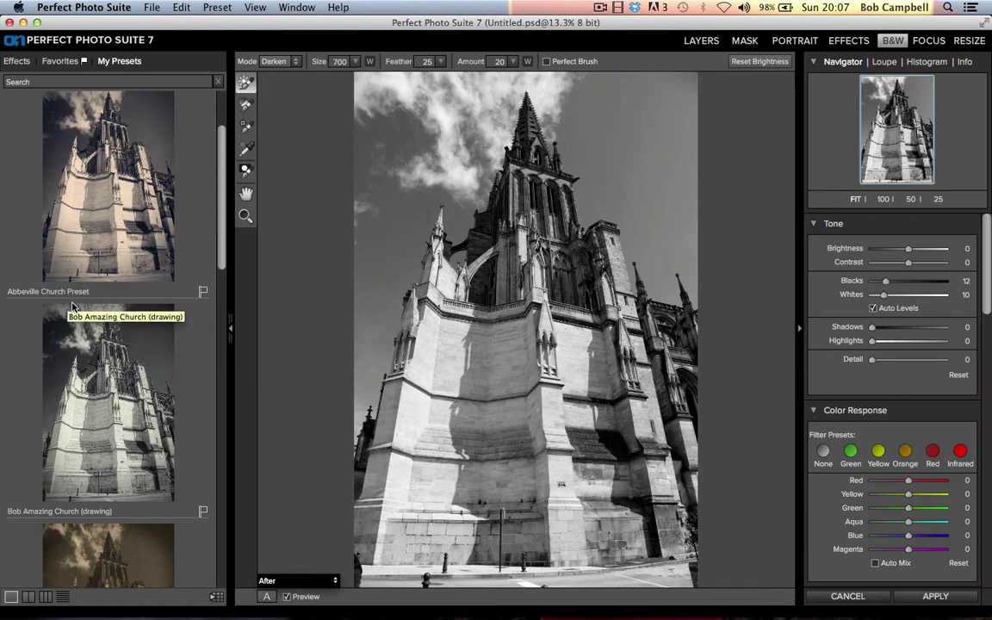
left_click(99, 194)
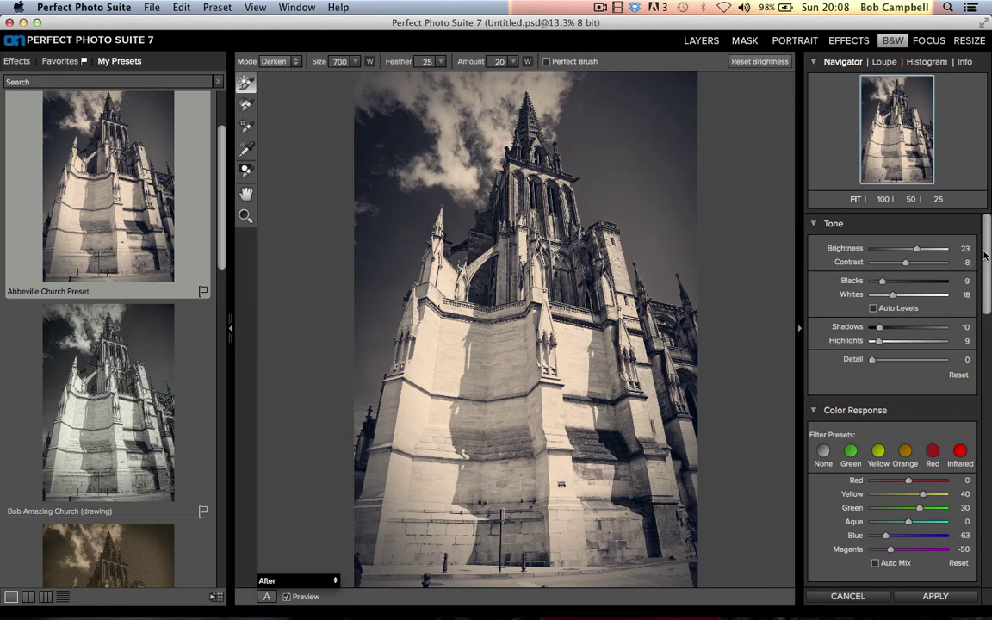
left_click_drag(988, 252, 990, 407)
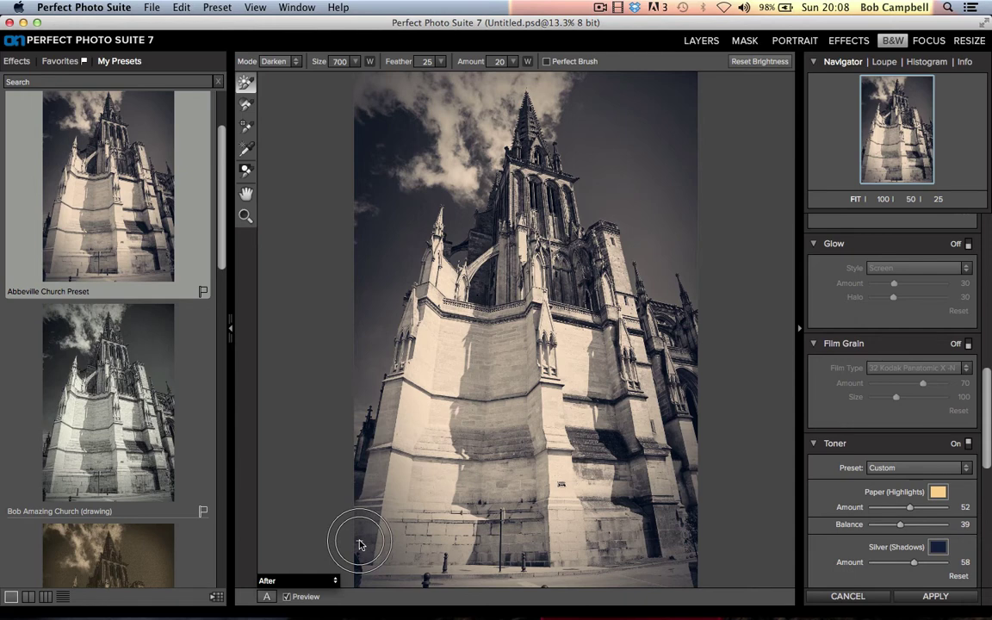
Step: Brush darkening from the church's left edge up across the sky with the brightness brush and Perfect Brush on, and apply the conversion
left_click(246, 128)
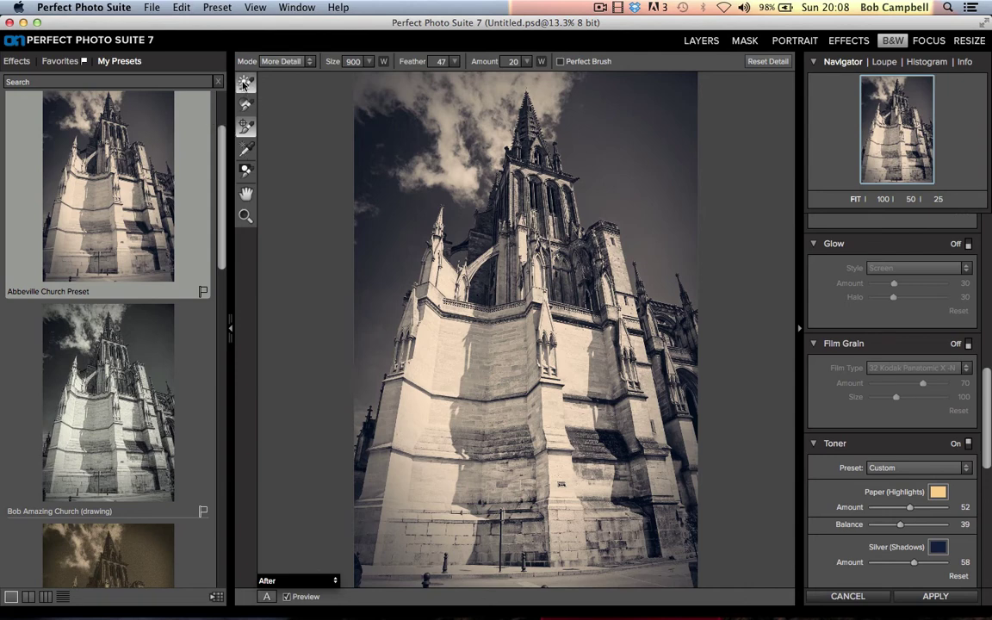
left_click(244, 84)
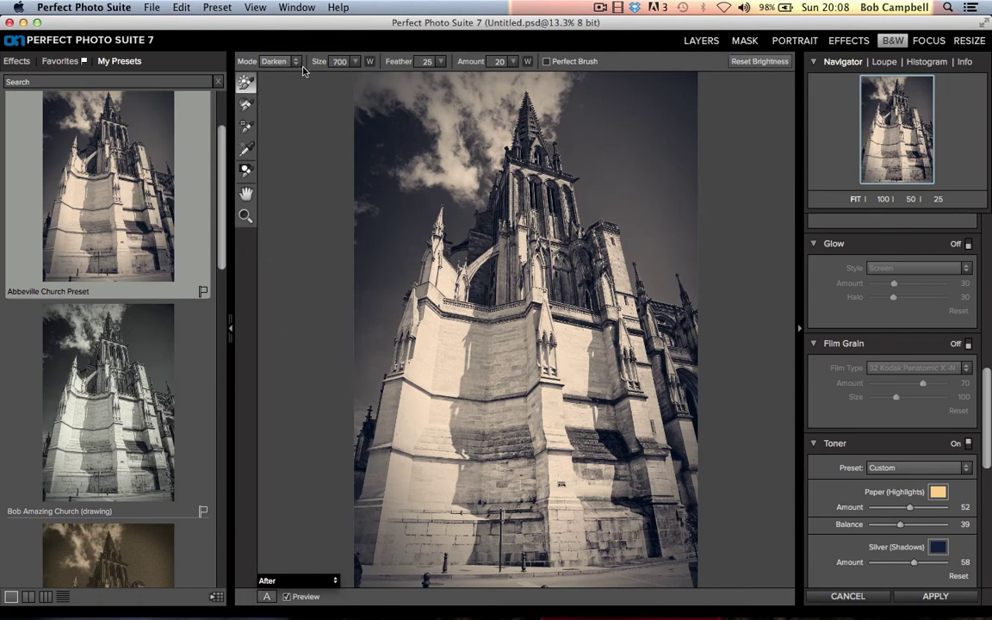
left_click(546, 61)
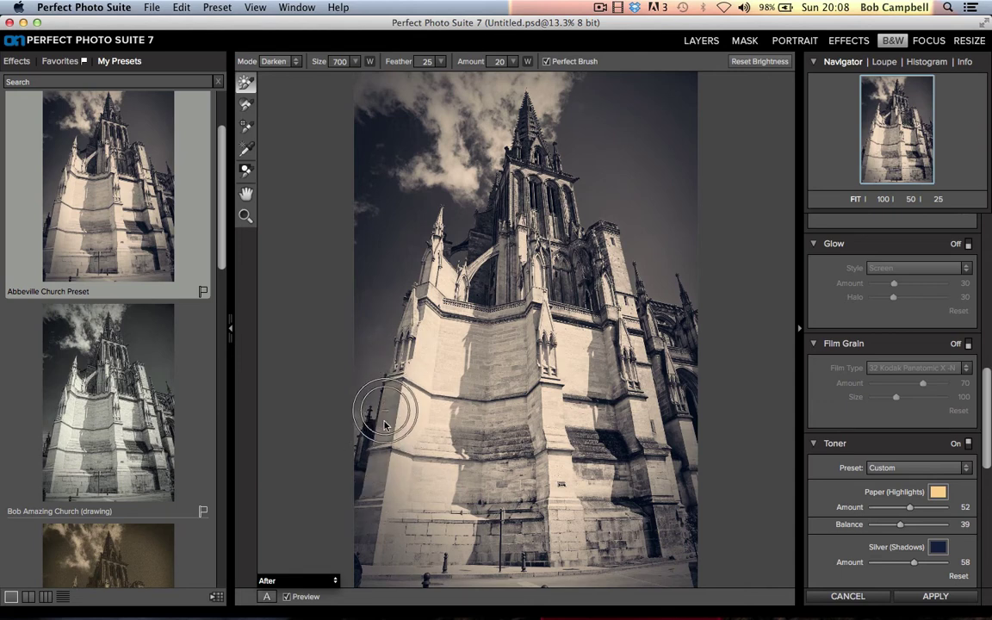
mouse_move(365, 431)
left_mouse_down()
mouse_move(364, 554)
mouse_move(408, 215)
mouse_move(430, 123)
mouse_move(463, 87)
mouse_move(606, 89)
left_mouse_up()
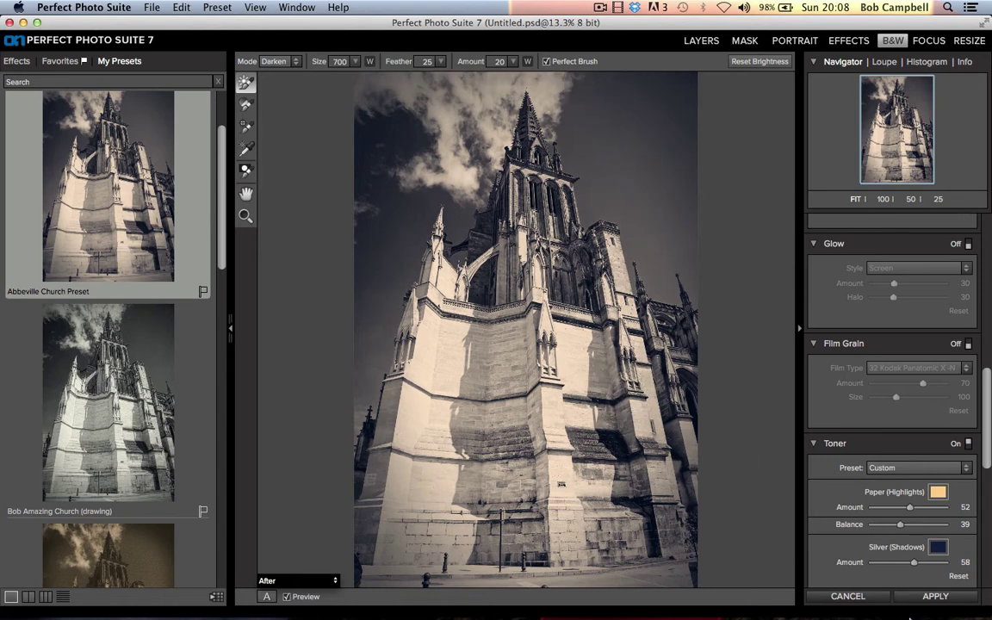
left_click(922, 602)
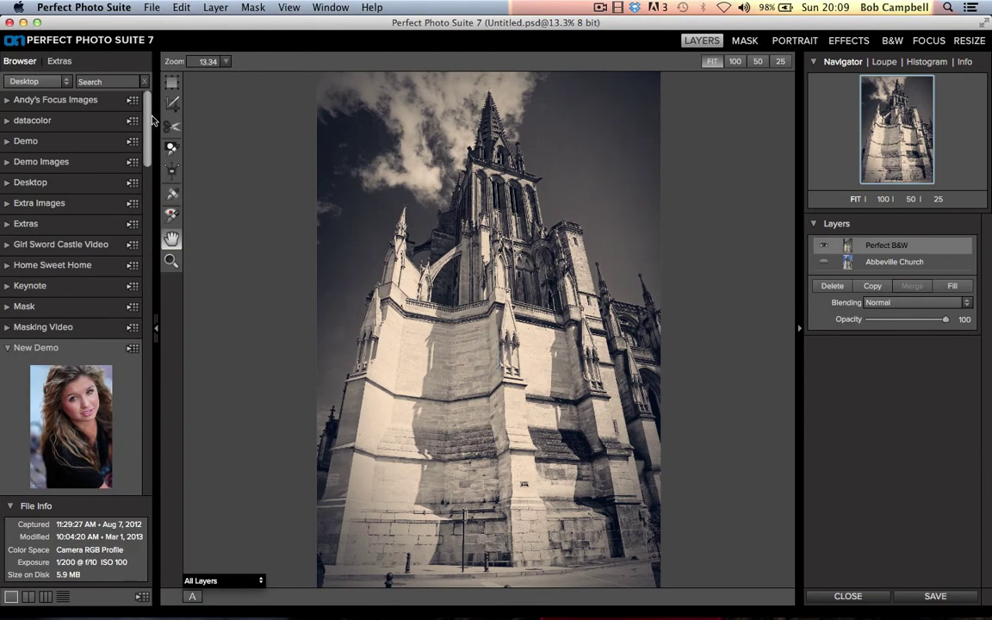
Step: Collapse the New Demo folder and open the Triangular House folder in the full-screen thumbnail view
scroll(148, 114, "down", 10)
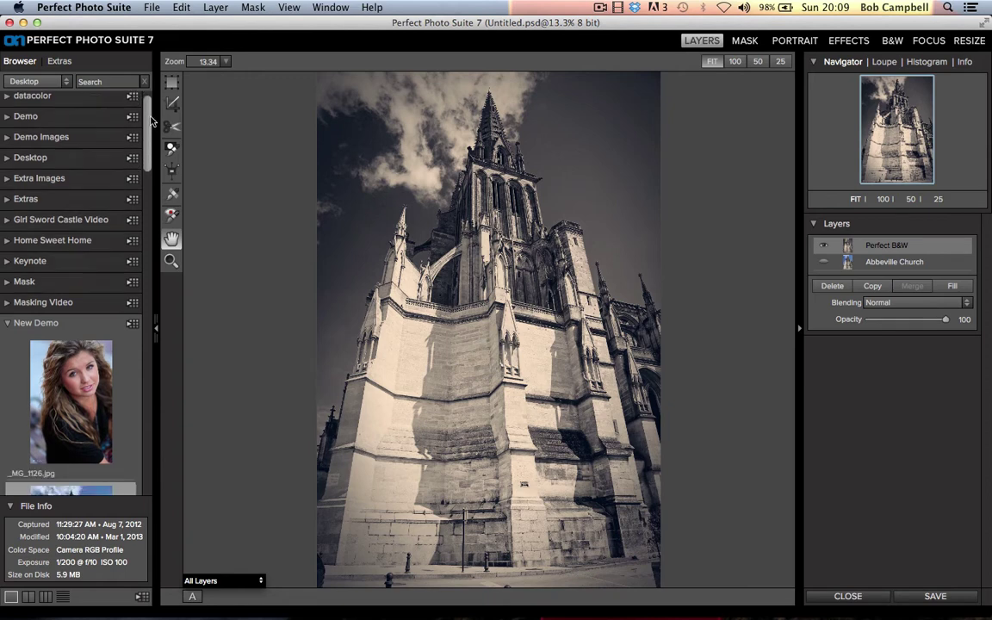
scroll(148, 113, "up", 9)
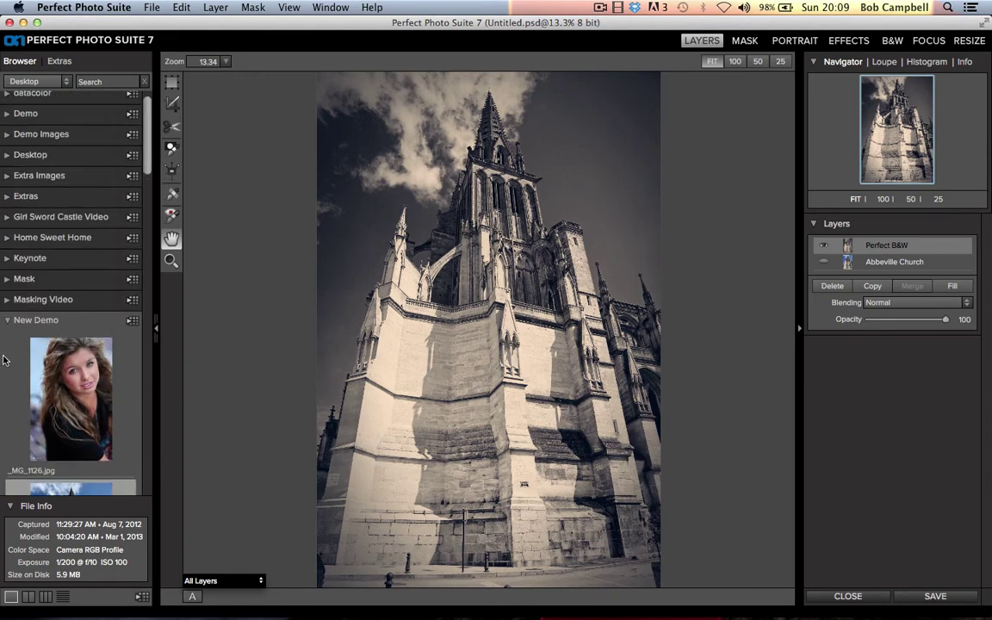
left_click(35, 323)
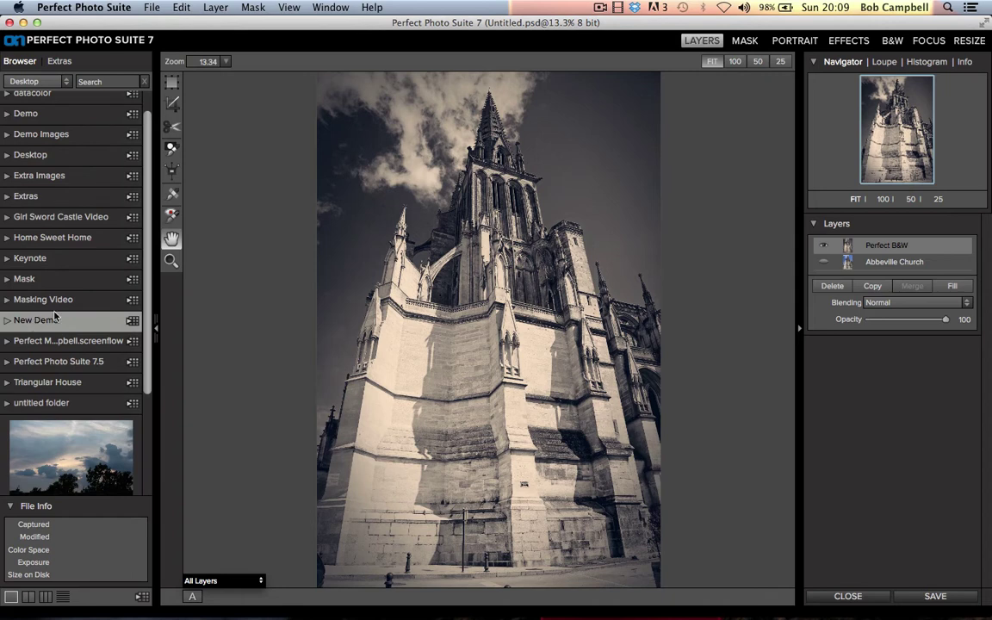
left_click(48, 389)
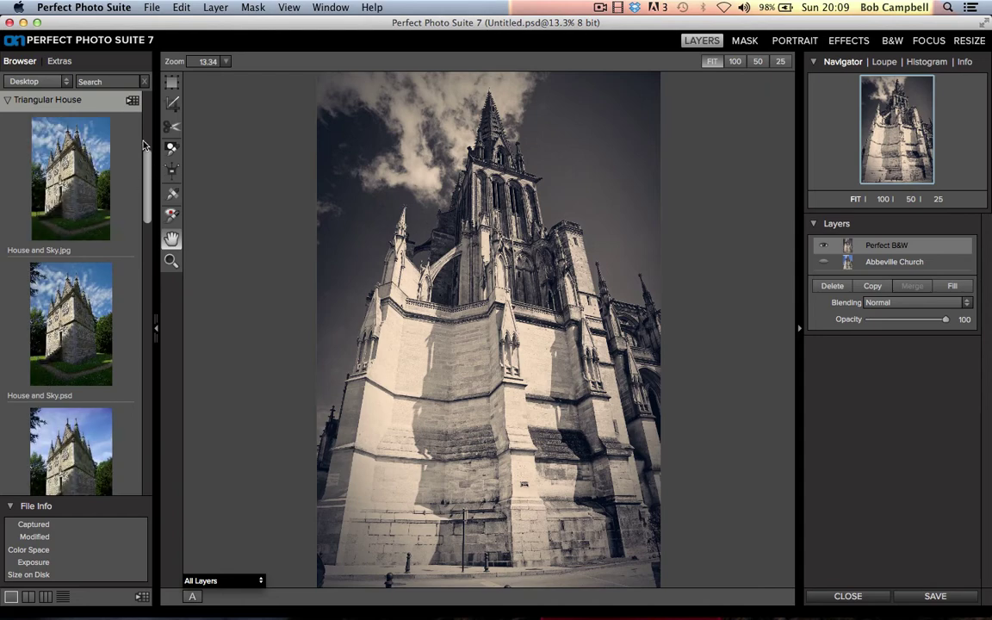
left_click(135, 101)
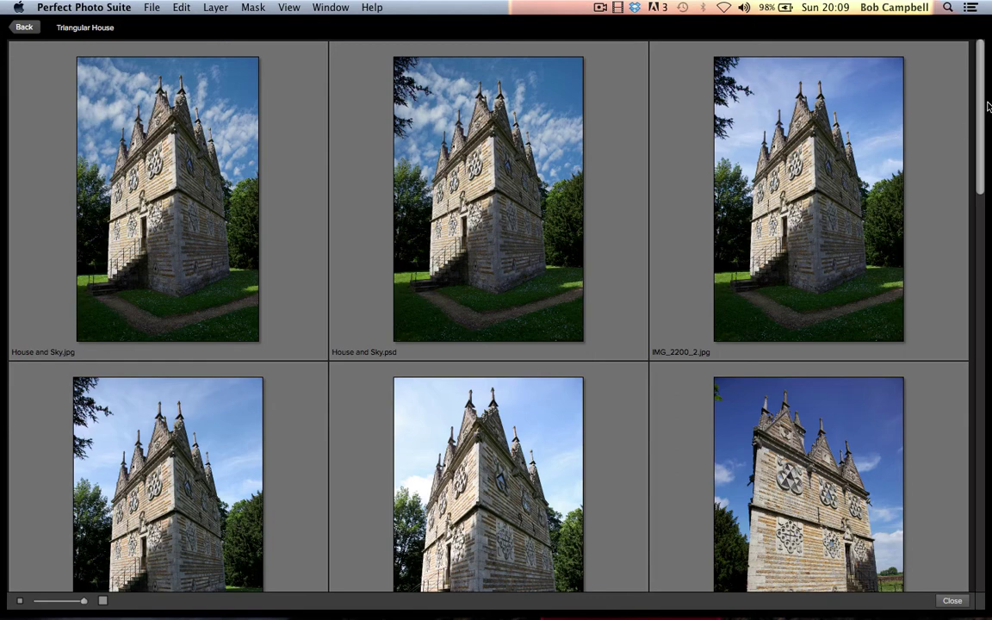
Step: Look through the Triangular House photos and open House and Sky.jpg as a new image, discarding the unsaved church document
left_click_drag(989, 105, 991, 152)
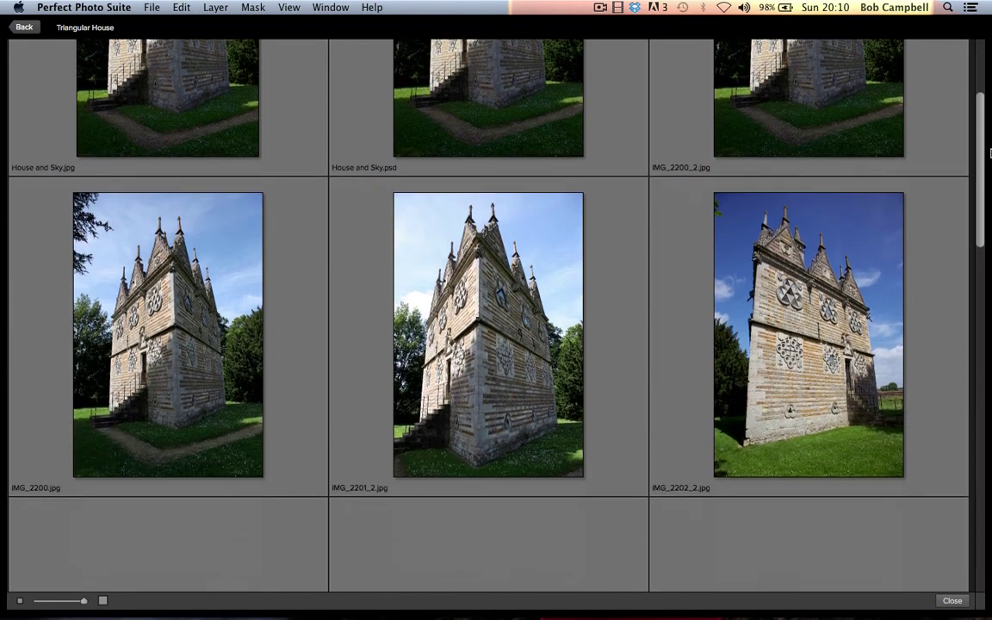
scroll(991, 152, "down", 5)
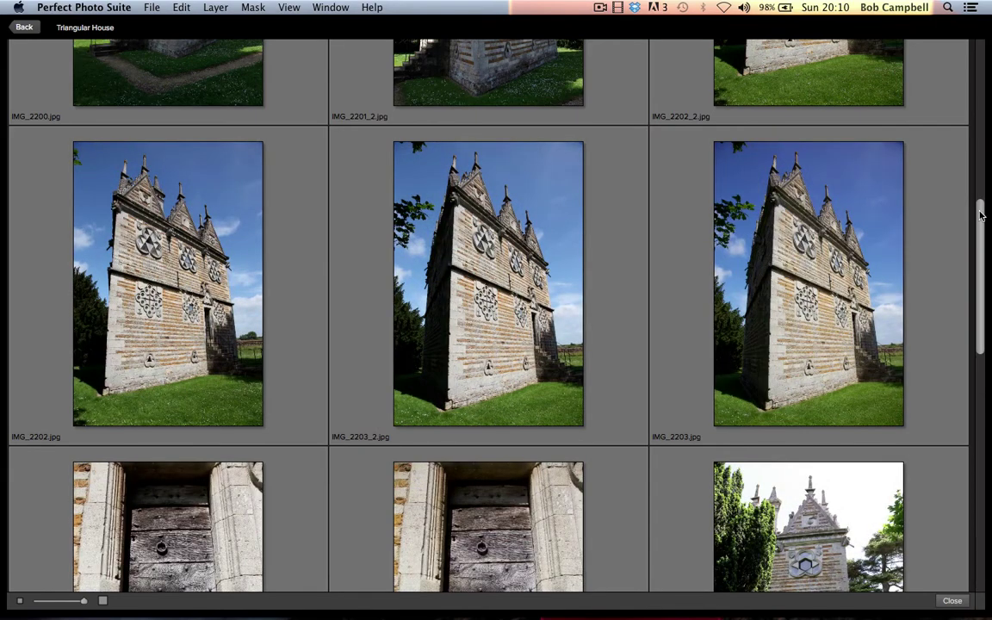
left_click_drag(980, 220, 982, 343)
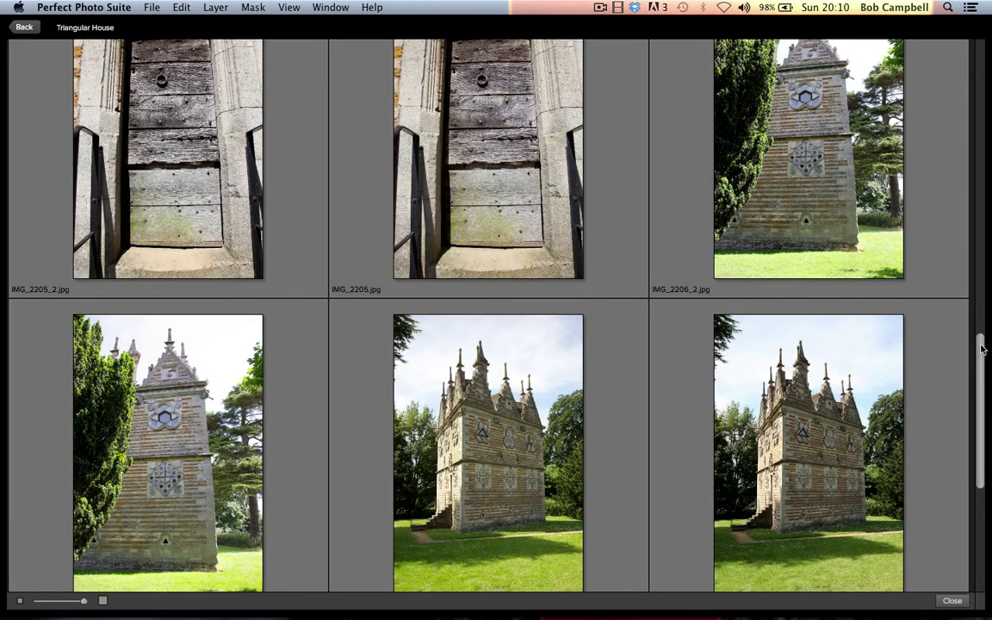
left_click_drag(983, 345, 990, 463)
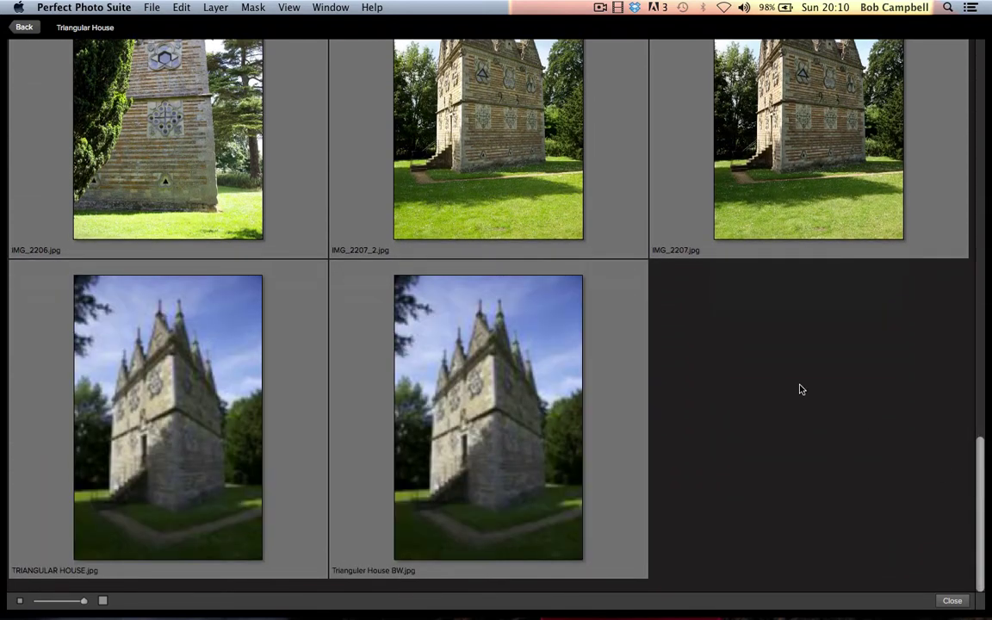
left_click_drag(980, 462, 970, 381)
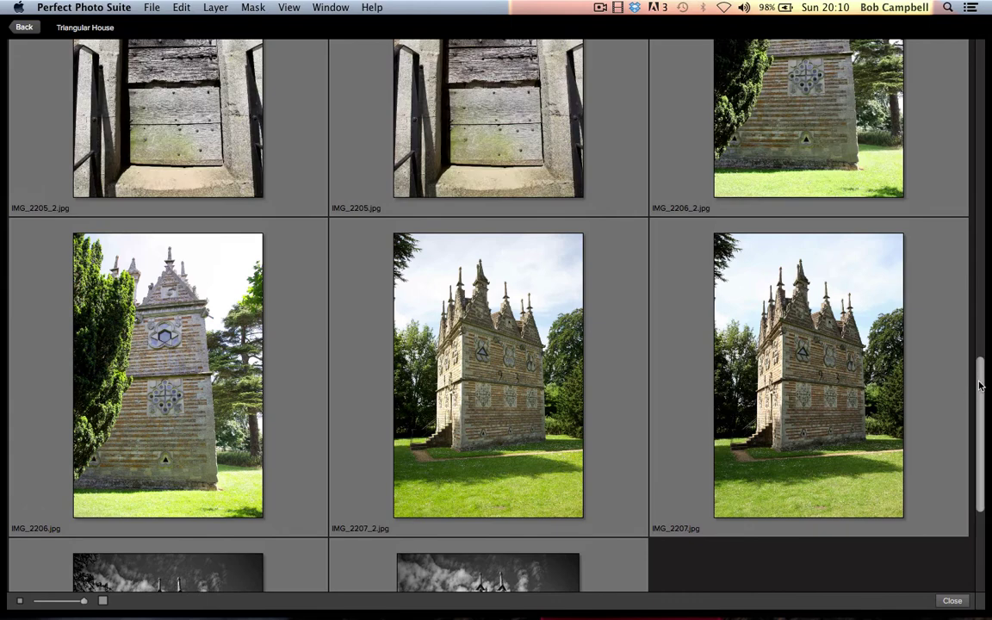
left_click_drag(981, 386, 973, 181)
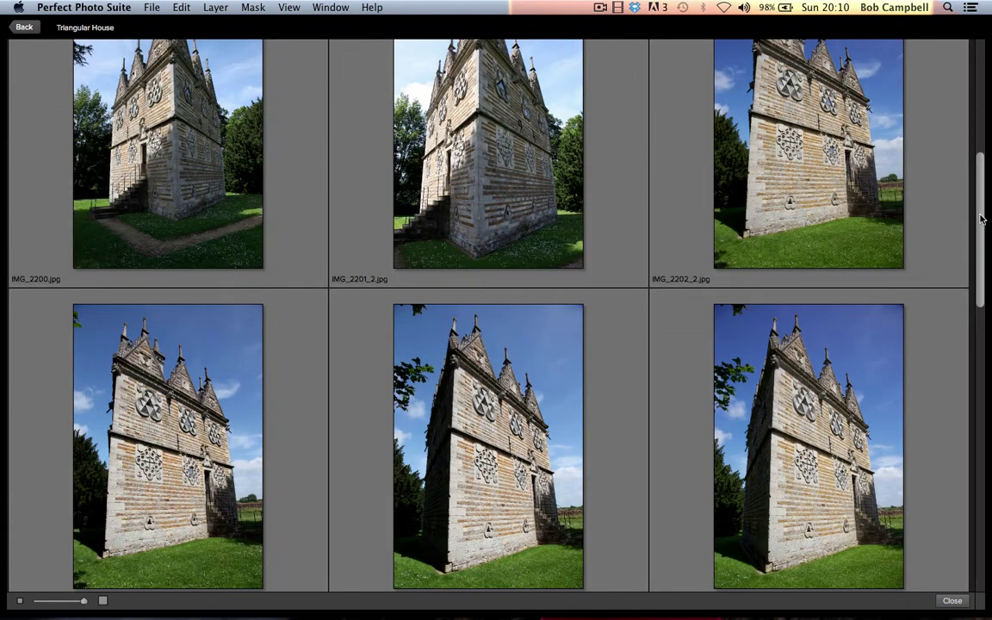
left_click_drag(980, 218, 985, 74)
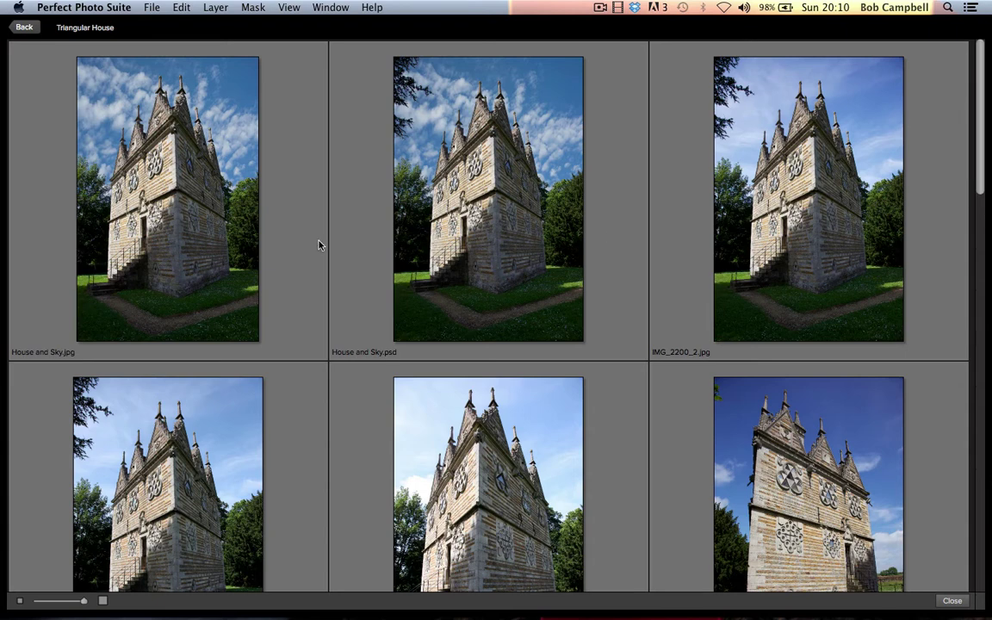
double_click(155, 176)
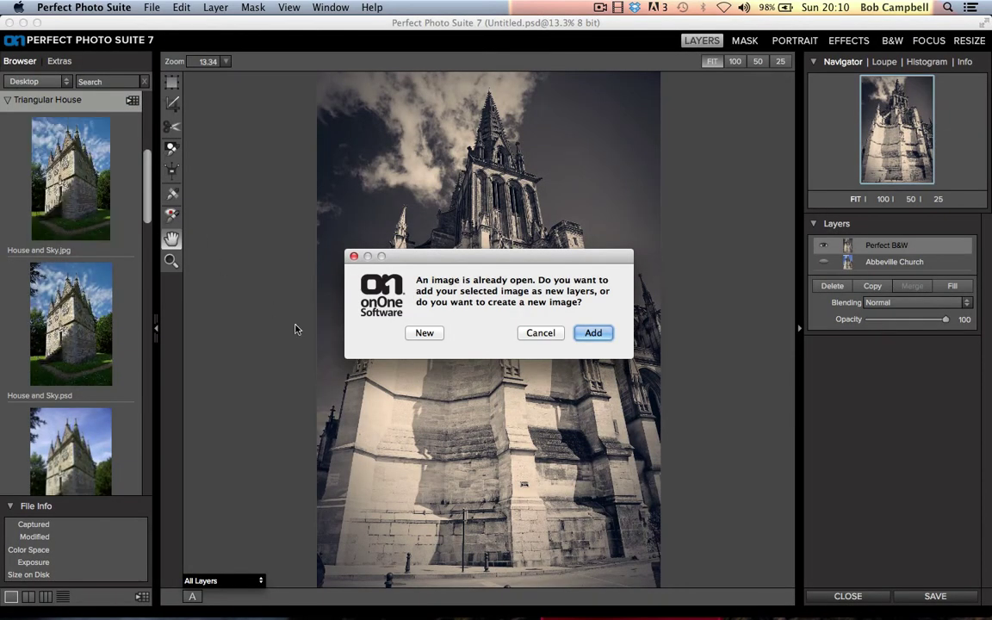
left_click(422, 332)
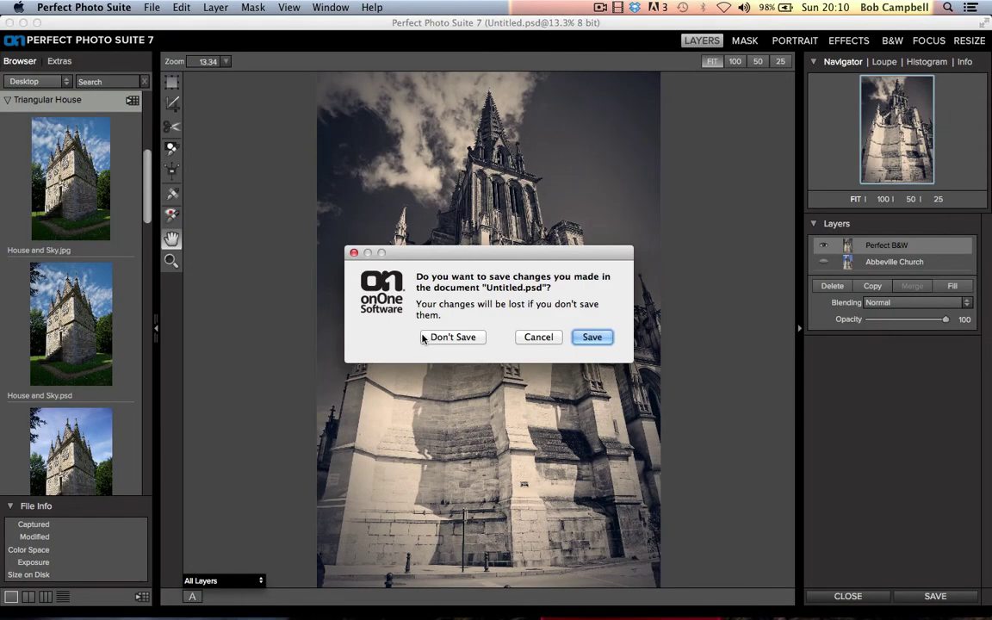
left_click(427, 337)
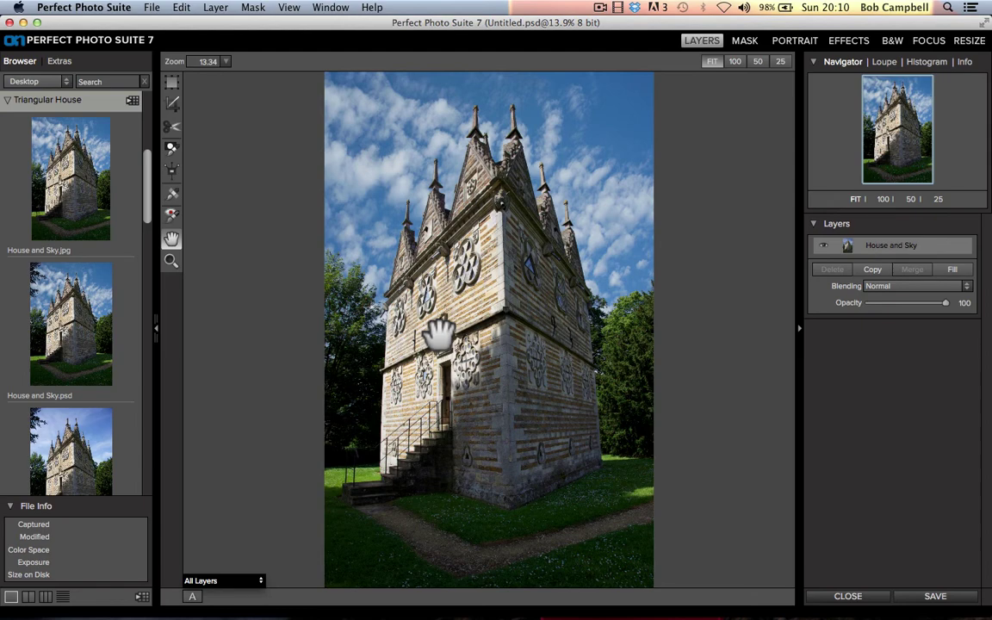
Step: Examine the house's carved gargoyle, trefoil windows, side wall and doorway at close zoom, and return to the fitted view
left_click(171, 261)
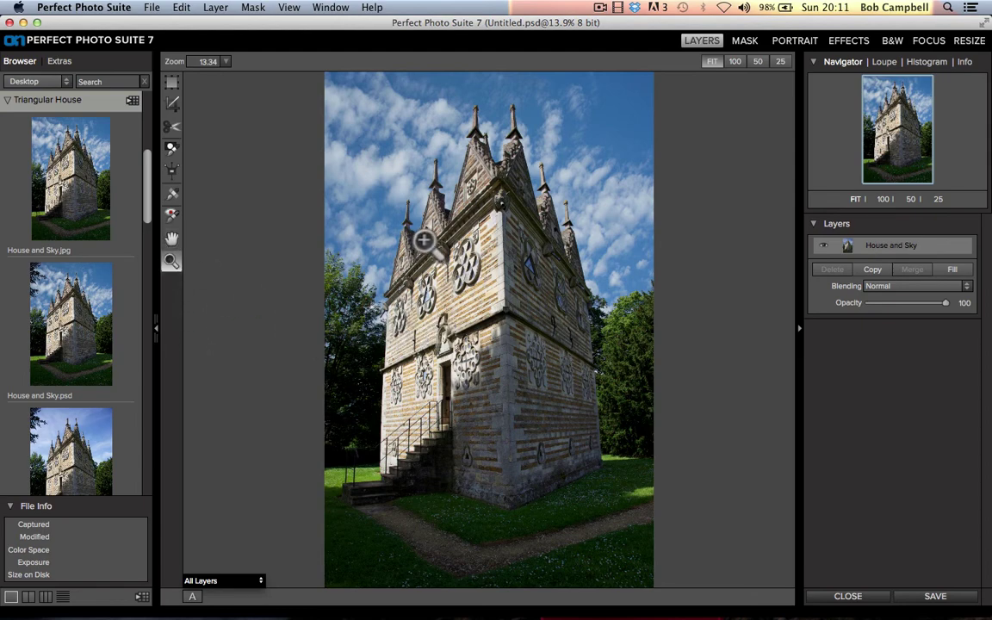
left_click_drag(427, 244, 508, 318)
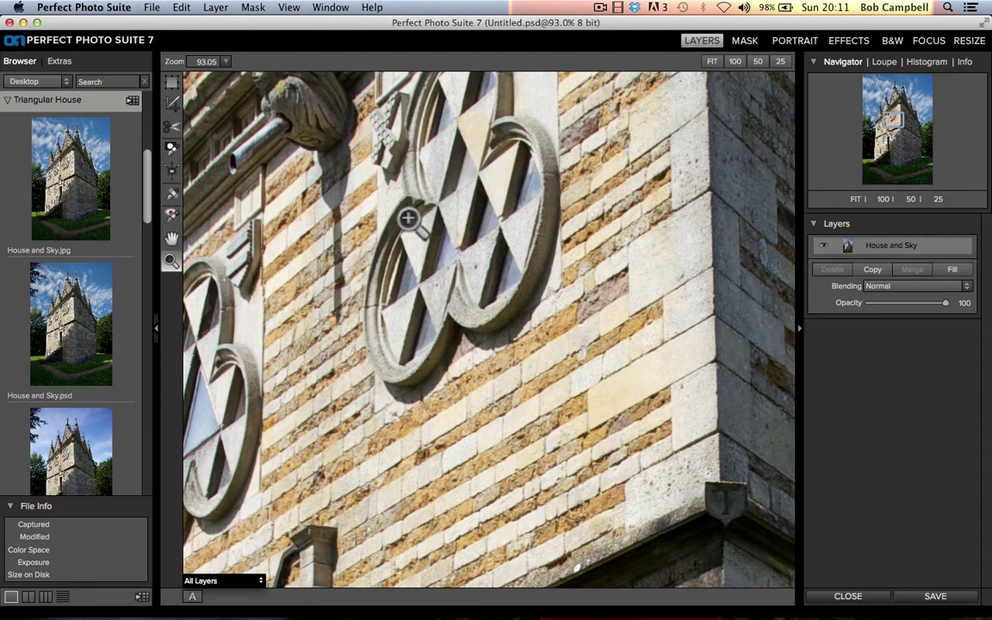
left_click(173, 241)
left_click_drag(564, 241, 365, 500)
left_click_drag(528, 412, 560, 594)
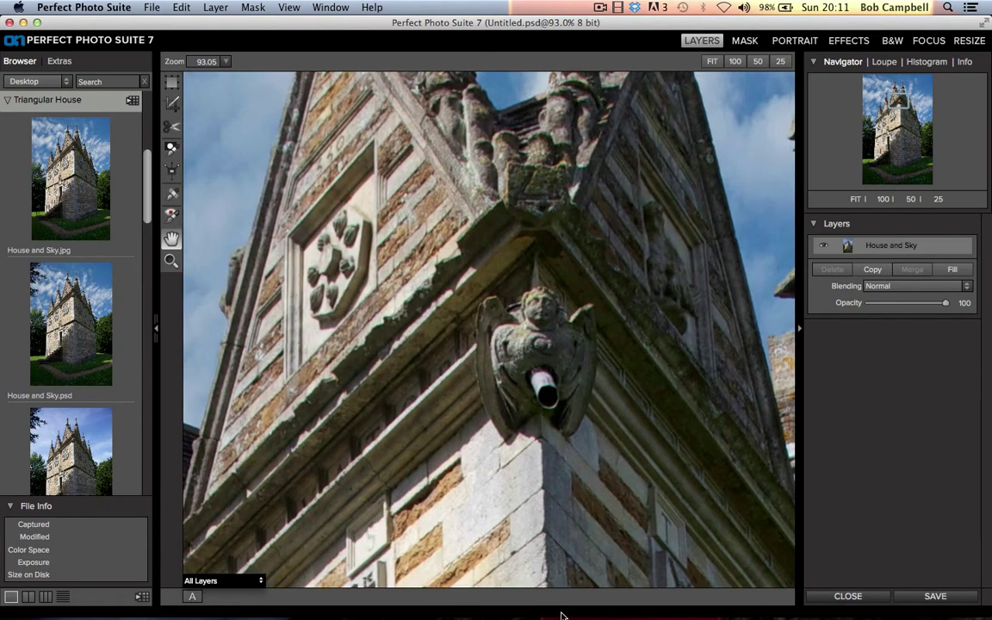
left_click_drag(414, 414, 405, 405)
left_click_drag(332, 226, 250, 202)
left_click_drag(388, 509, 276, 162)
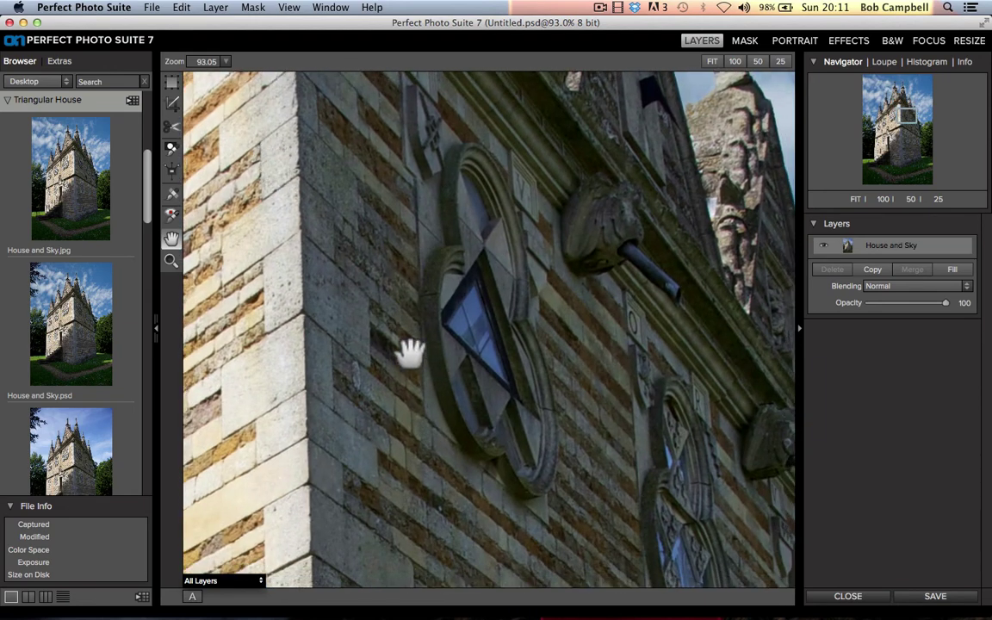
left_click_drag(547, 477, 394, 162)
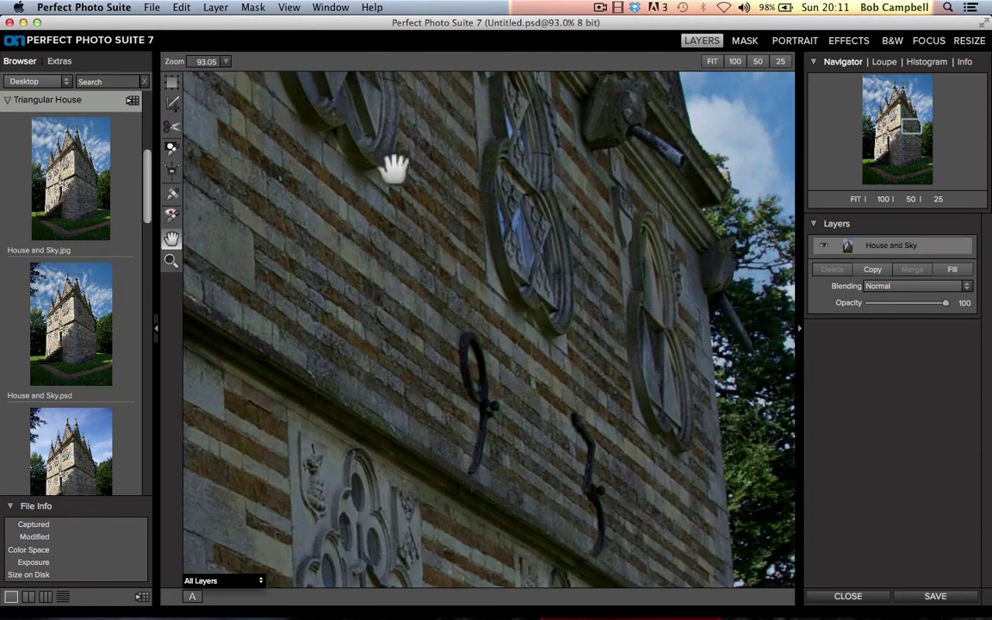
left_click_drag(286, 437, 507, 155)
left_click_drag(330, 410, 640, 193)
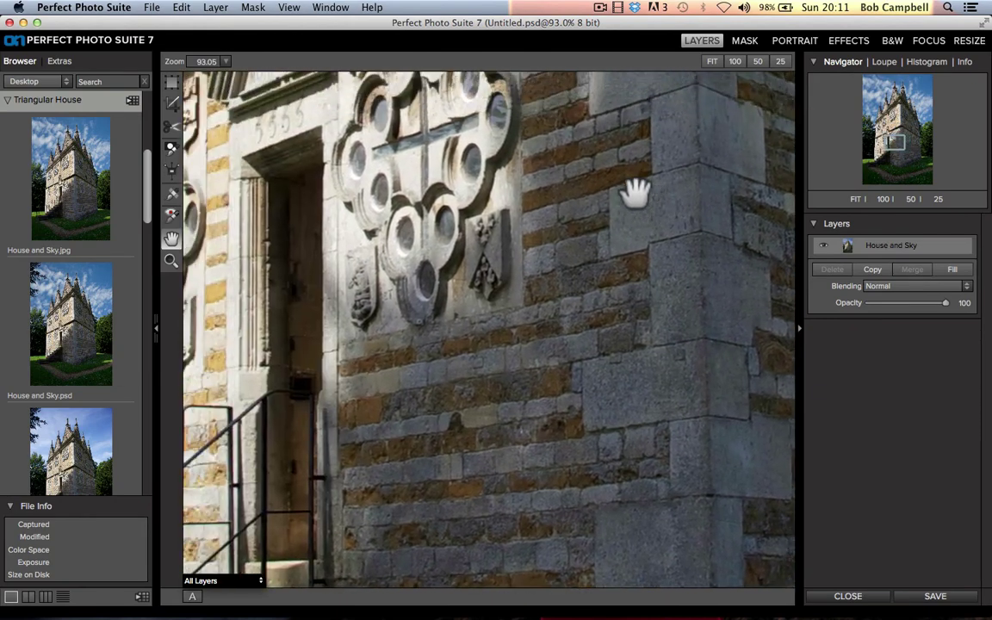
left_click_drag(406, 148, 744, 327)
mouse_move(246, 224)
left_mouse_down()
mouse_move(430, 398)
mouse_move(183, 240)
mouse_move(175, 221)
left_mouse_up()
mouse_move(387, 353)
left_mouse_down()
mouse_move(200, 159)
mouse_move(207, 199)
left_mouse_up()
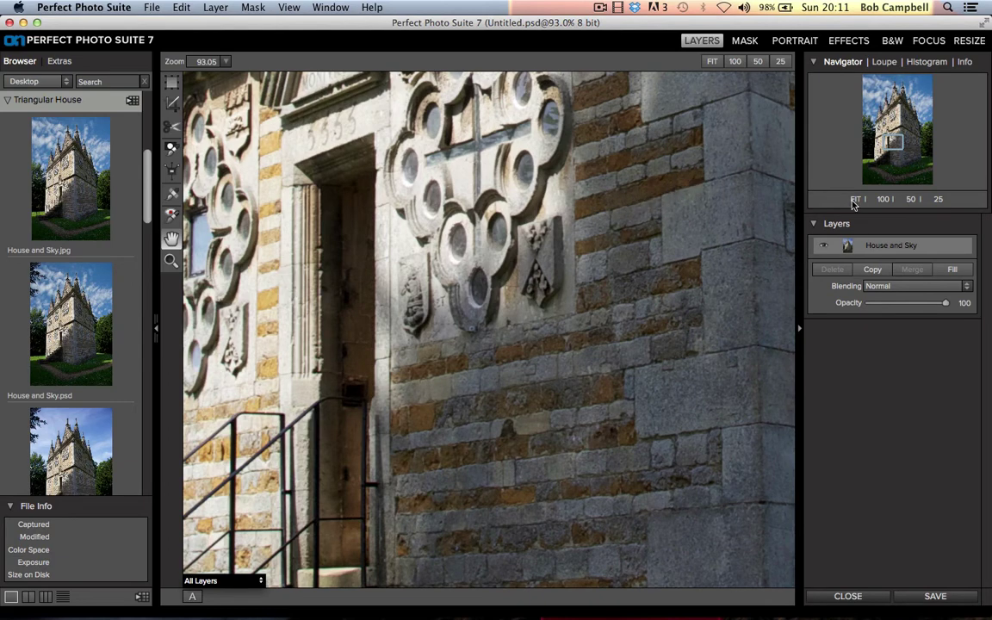
left_click(856, 199)
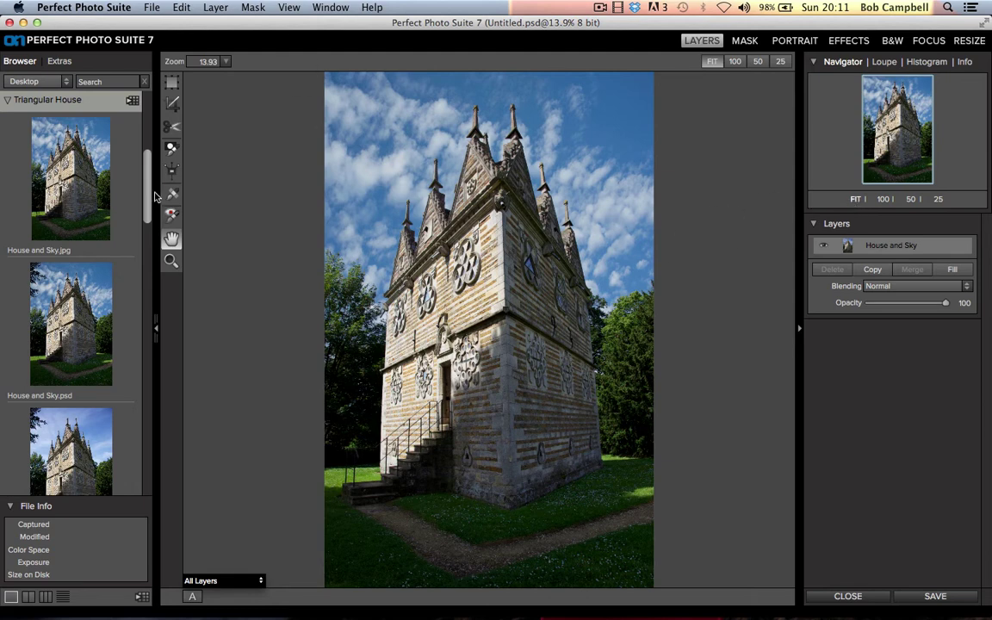
left_click_drag(147, 179, 138, 216)
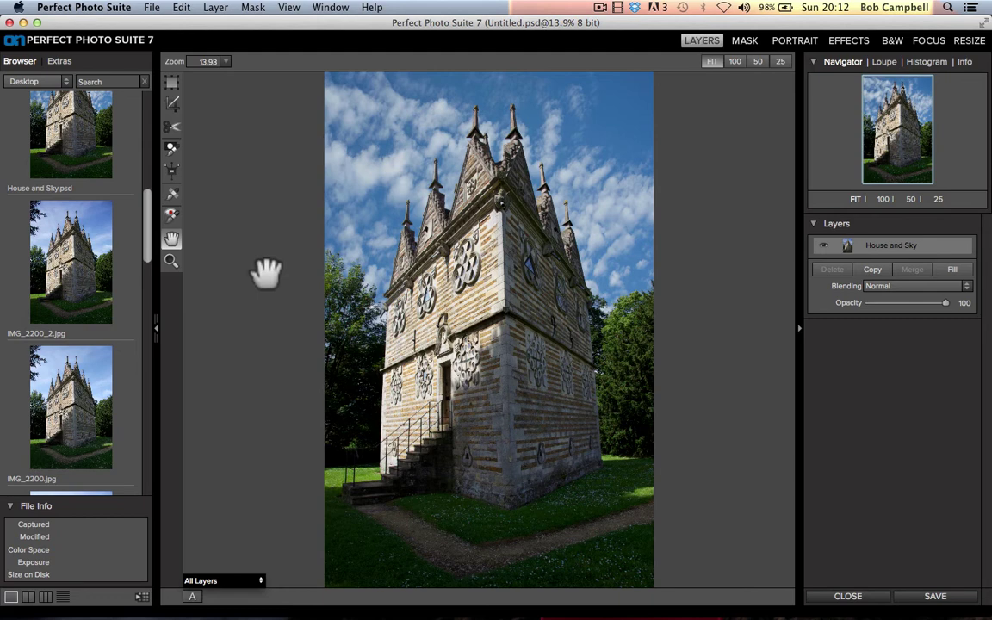
Step: Take the House and Sky photo into Perfect B&W and check its histogram and shadow clipping before returning to the Navigator
left_click(892, 45)
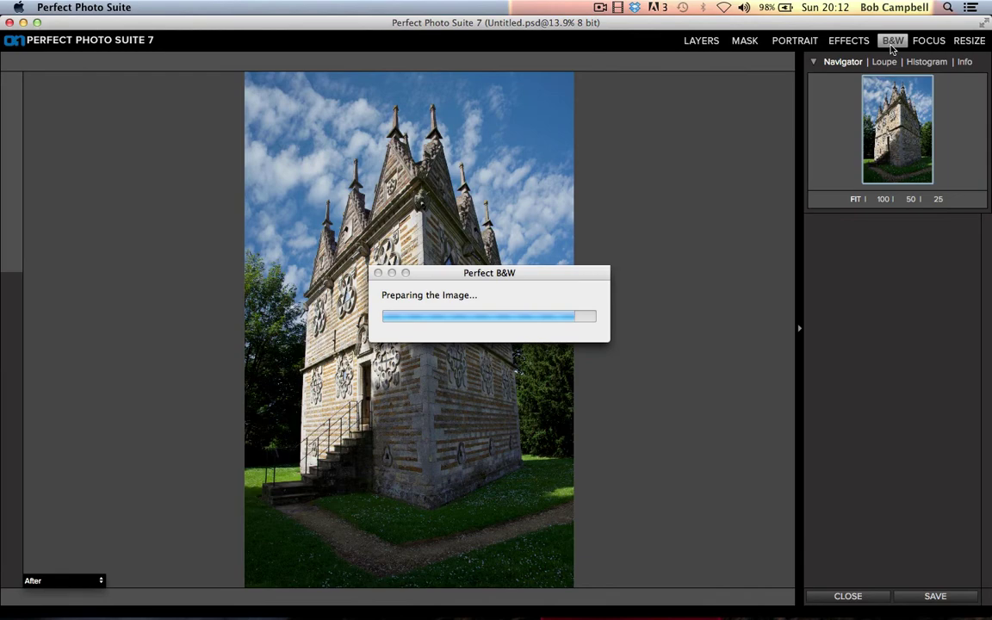
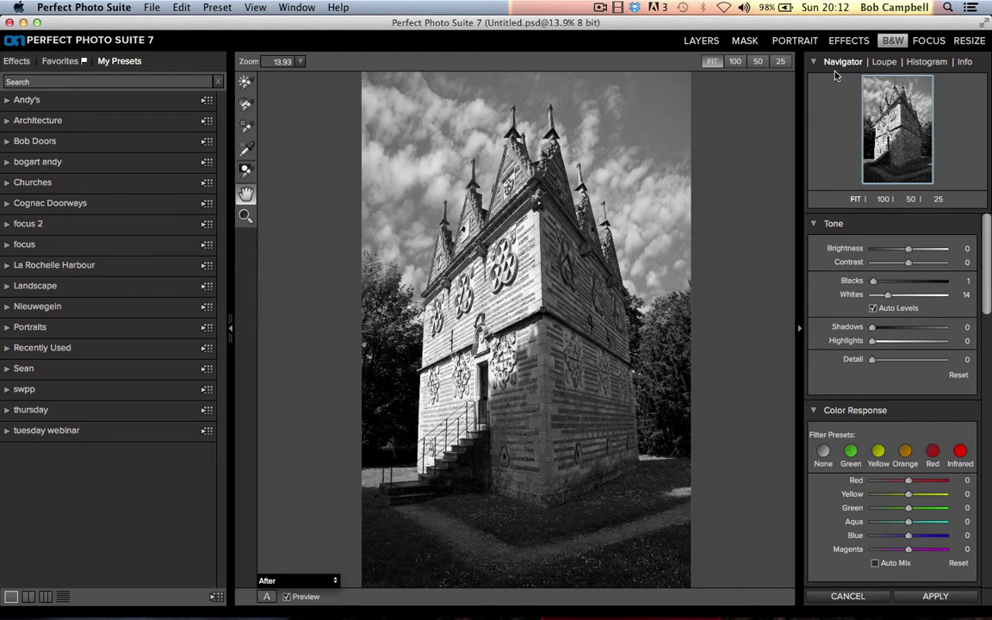
left_click(927, 62)
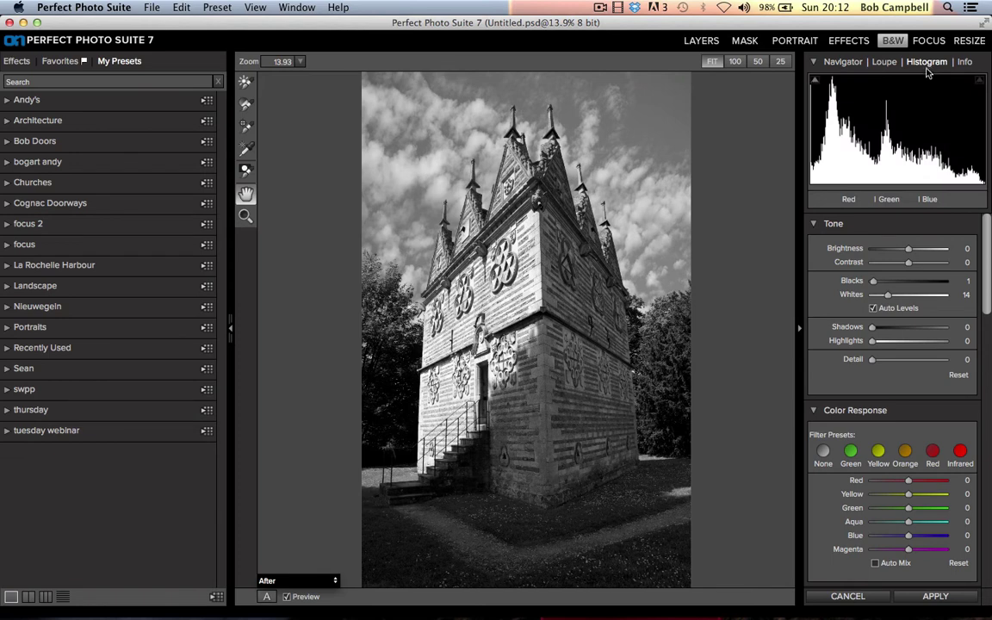
left_click(817, 84)
left_click(840, 63)
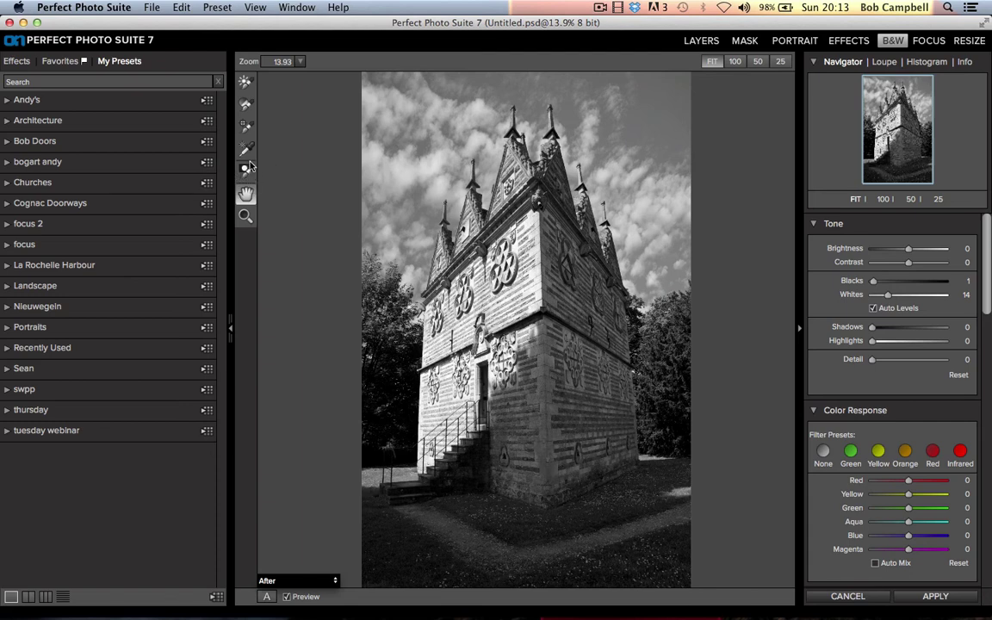
Step: Lighten the dark trees beside the house with the brightness brush at size 400, turning Perfect Brush on and reducing the amount to 22
left_click(245, 84)
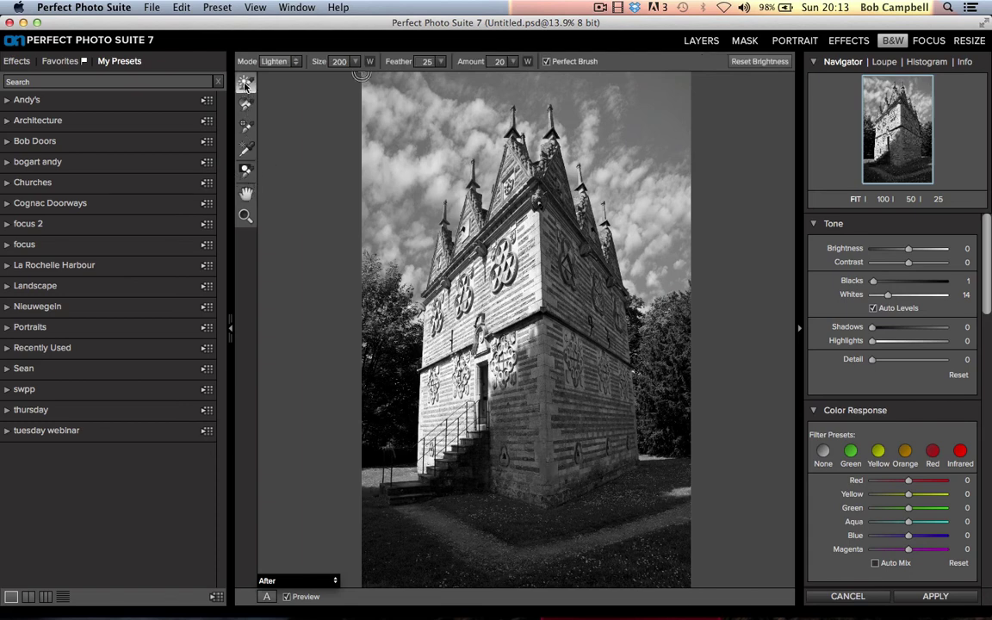
key("bracketright")
key("bracketright")
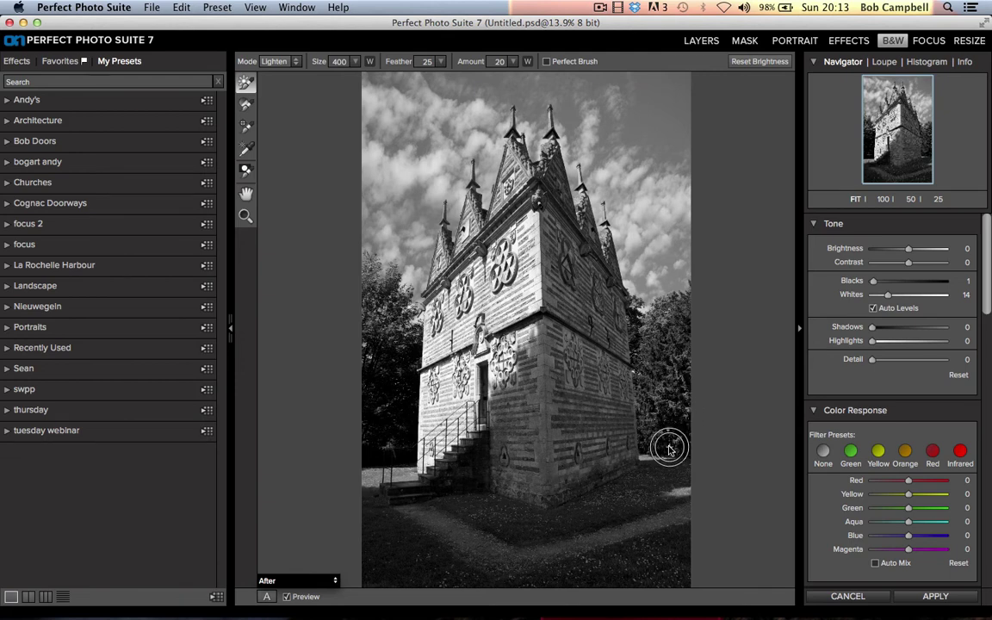
left_click_drag(668, 448, 686, 380)
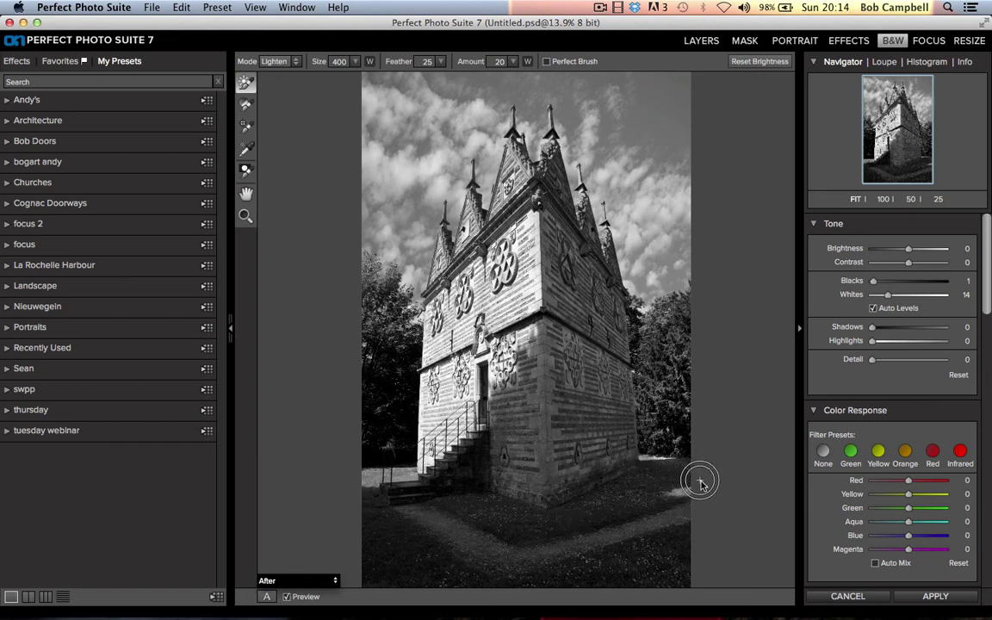
left_click(546, 61)
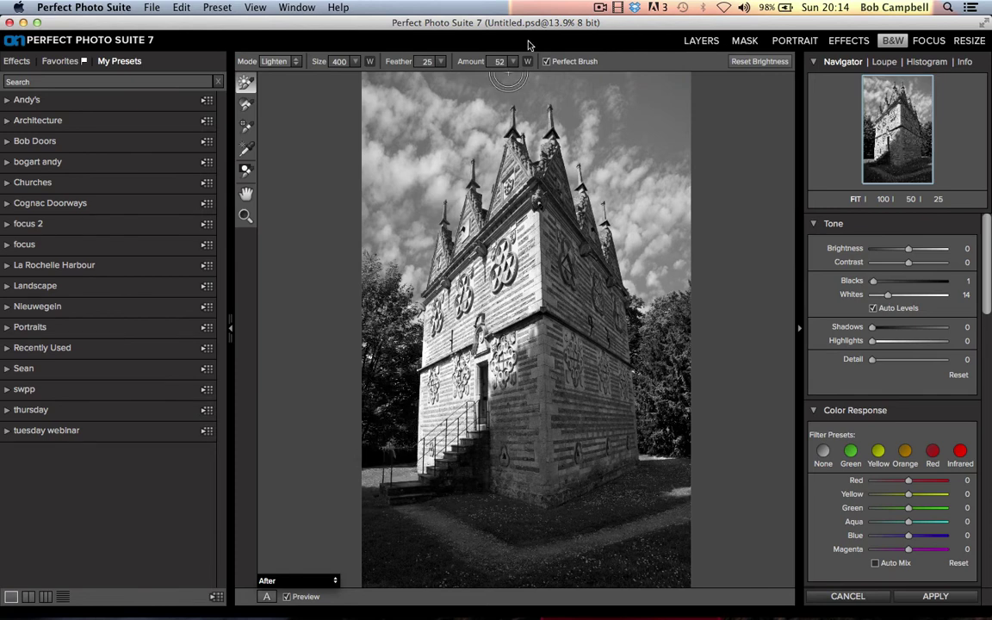
left_click_drag(467, 61, 574, 62)
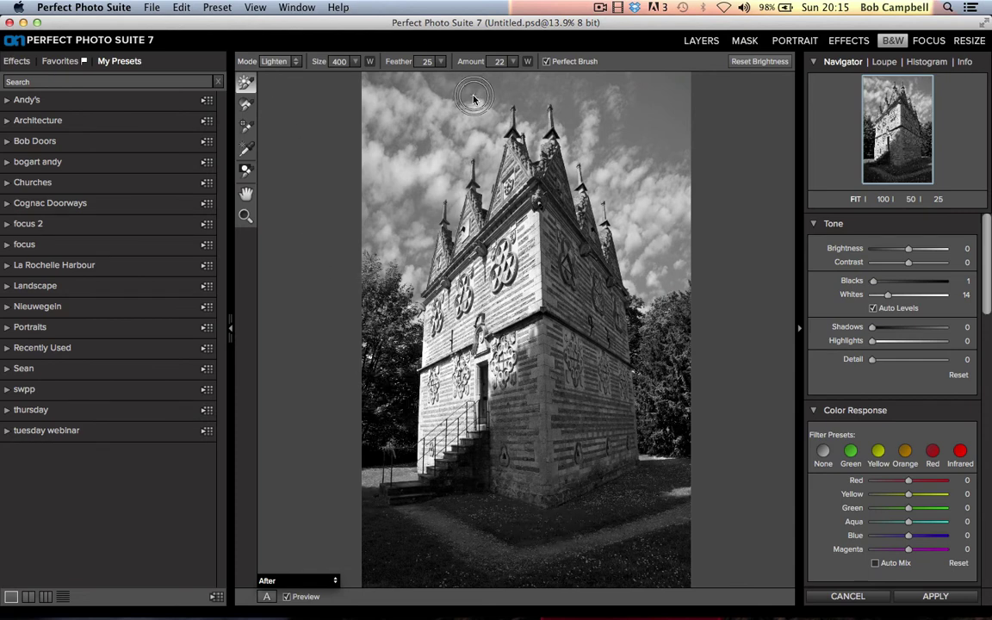
Step: Lighten the shadowed stone steps and lower wall with the brightness brush at size 500, feather 76 and amount 19
left_click(243, 219)
left_click_drag(396, 382, 553, 544)
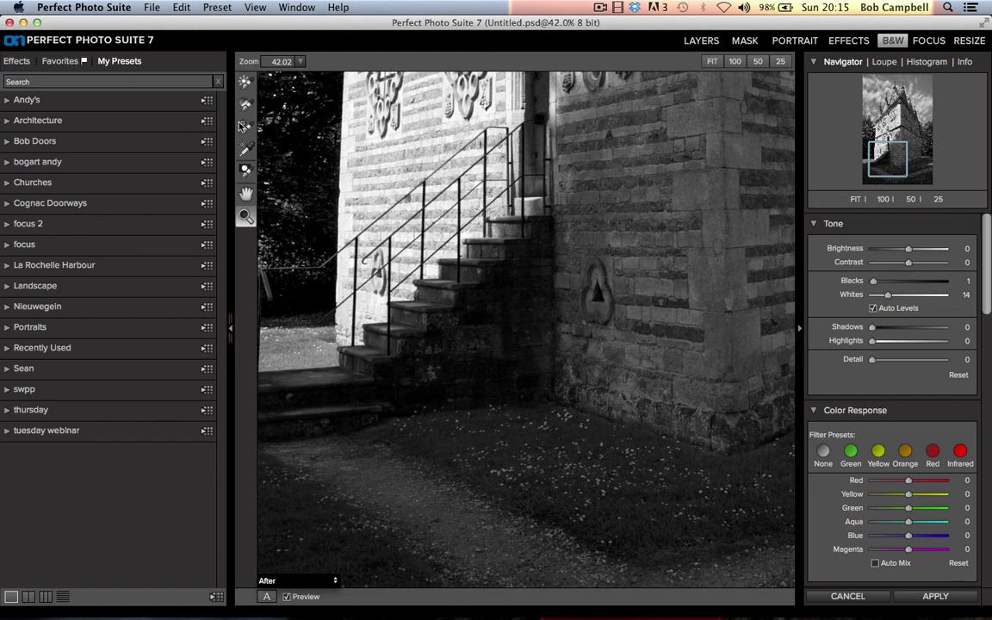
left_click(246, 86)
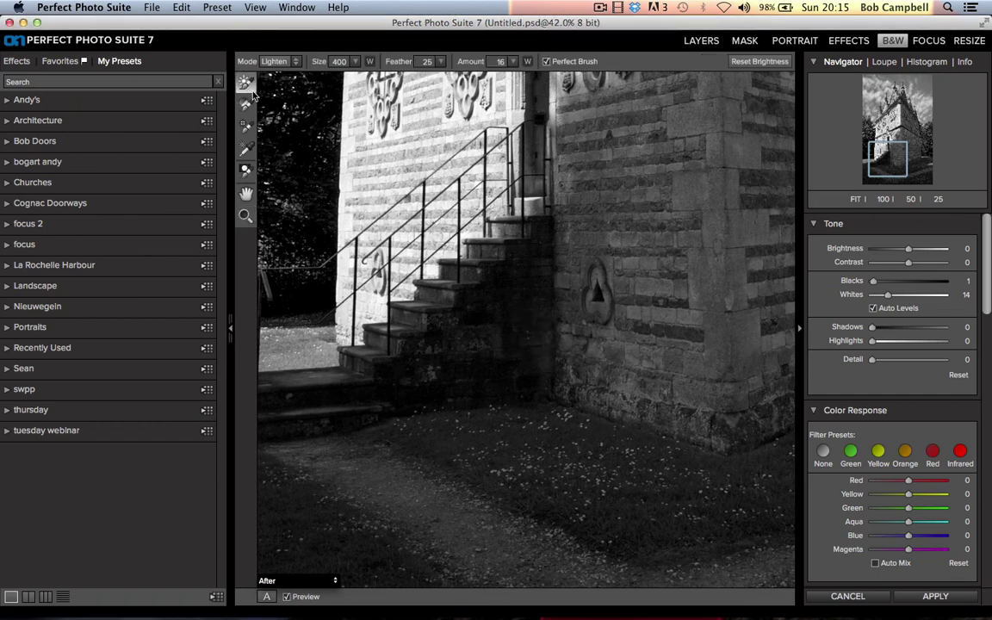
key("bracketright")
left_click_drag(457, 60, 447, 60)
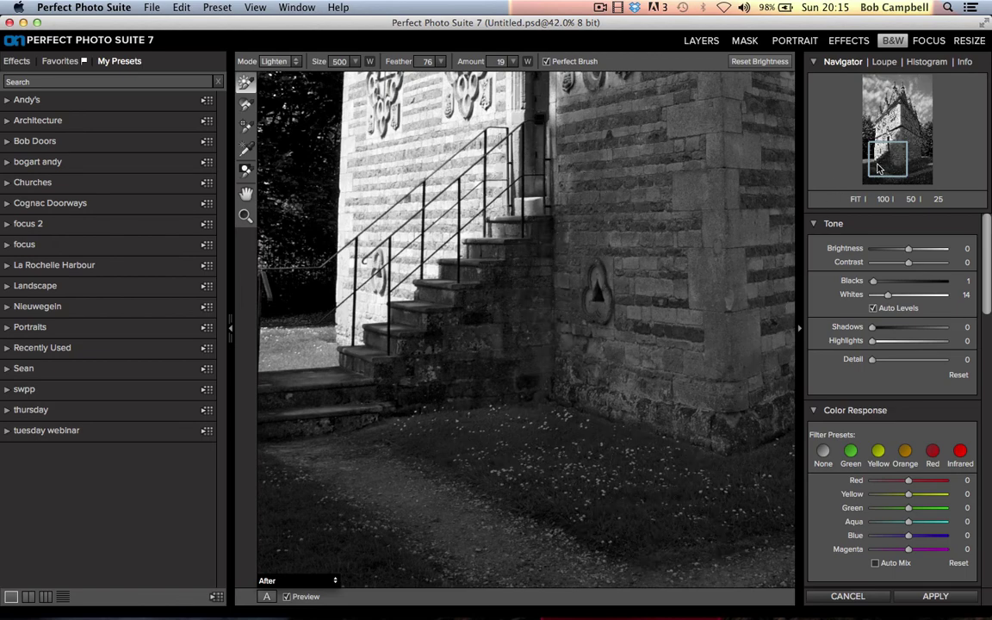
left_click_drag(879, 168, 875, 153)
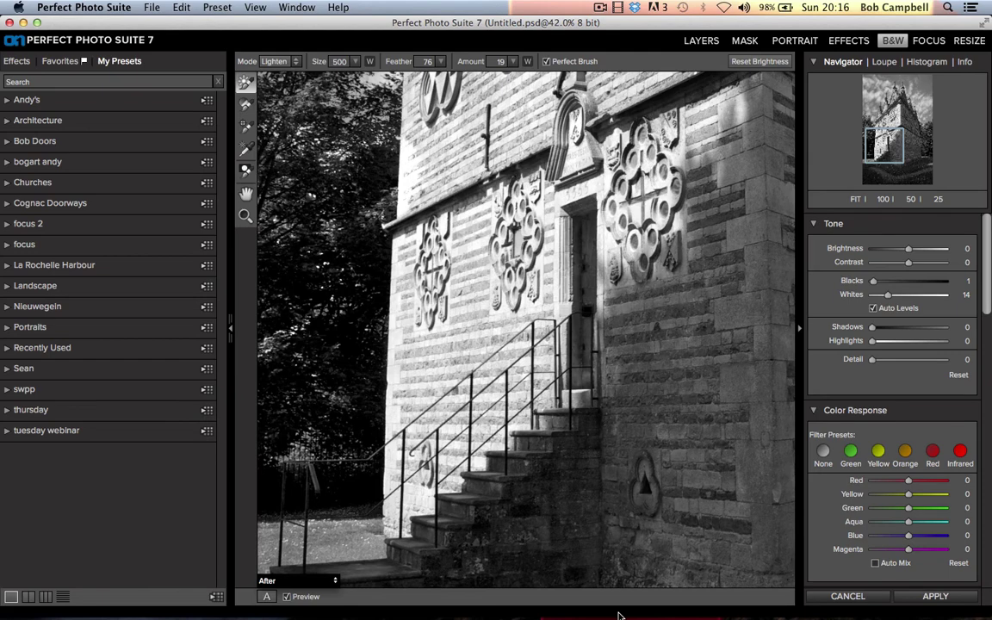
left_click(856, 199)
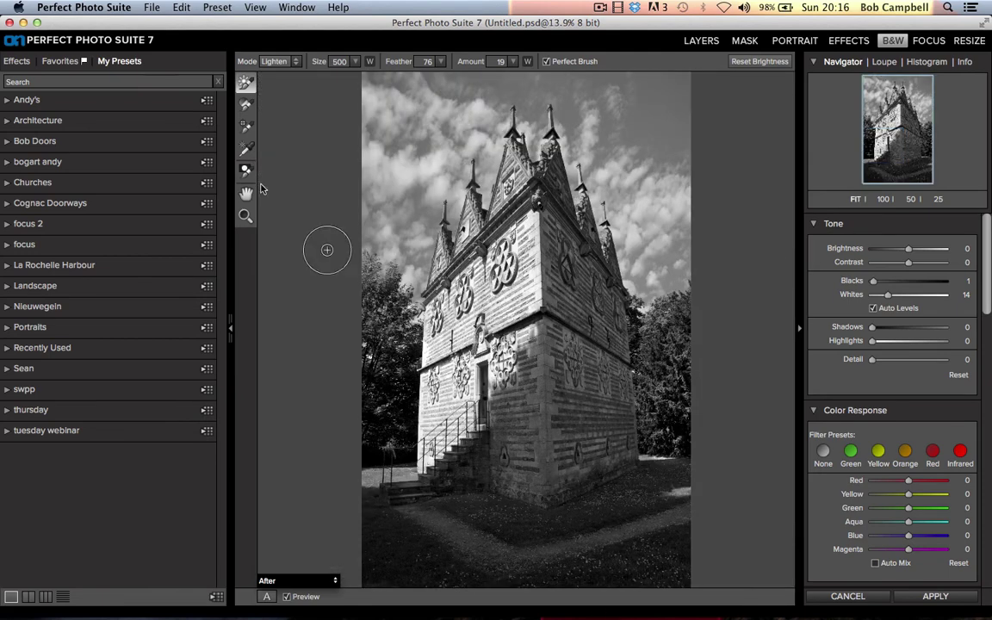
left_click(245, 105)
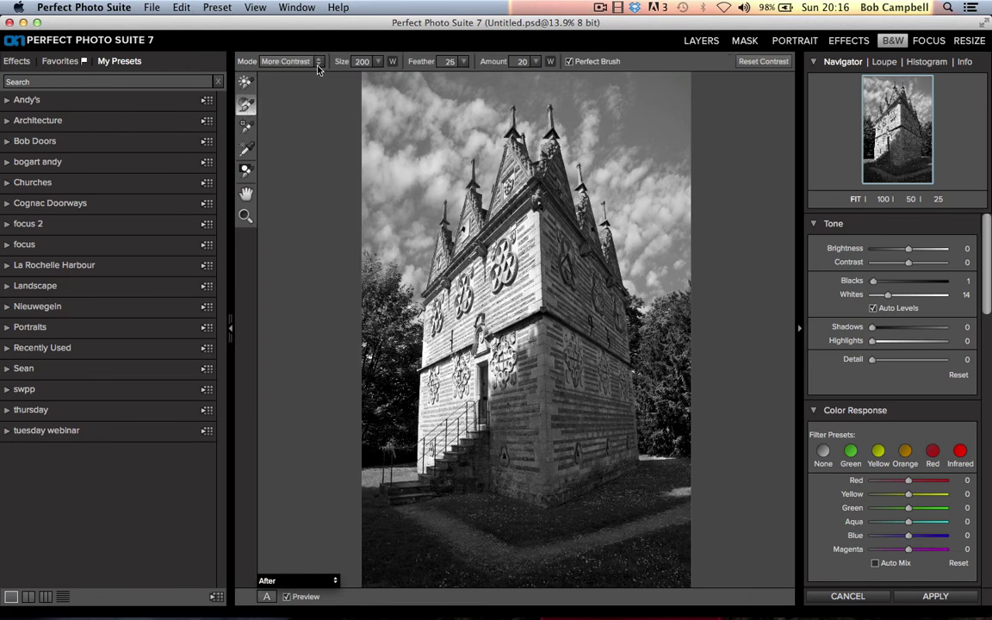
left_click(318, 64)
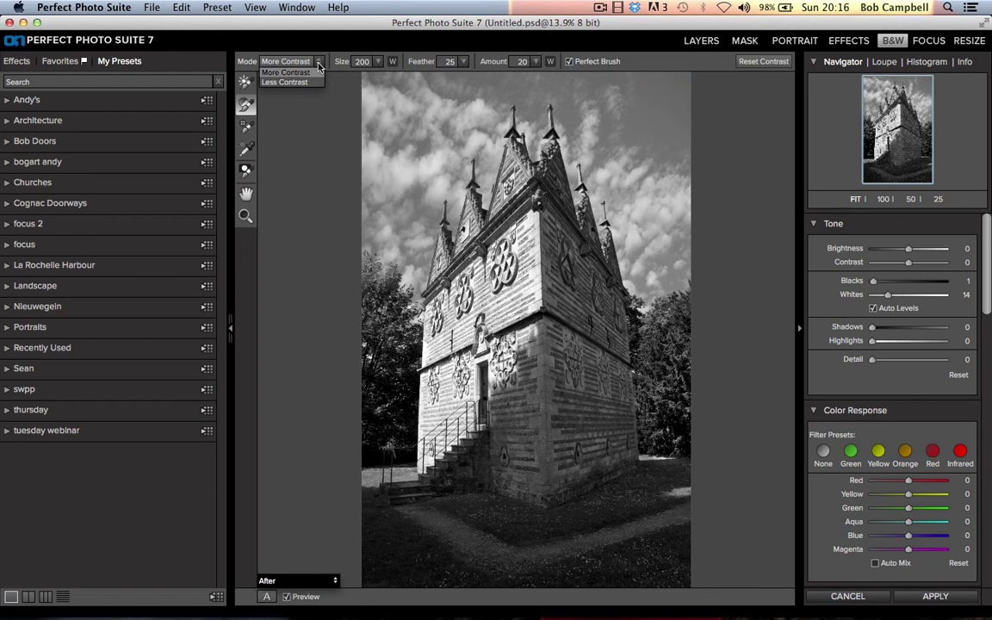
left_click(318, 66)
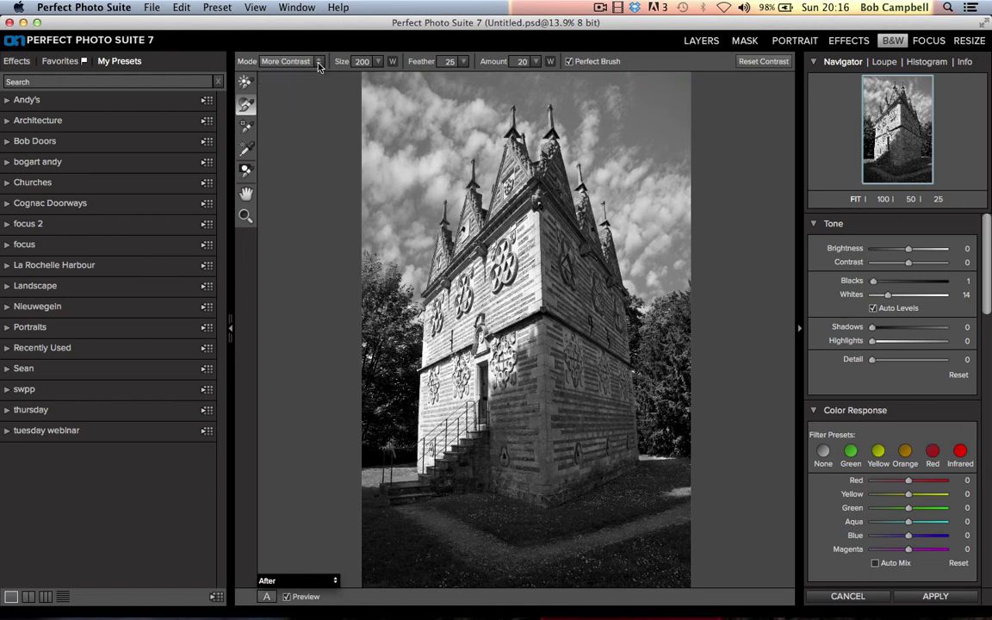
Step: Darken the blue sky with the targeted brightness tool, taking the Blue color response down to -100
left_click(247, 150)
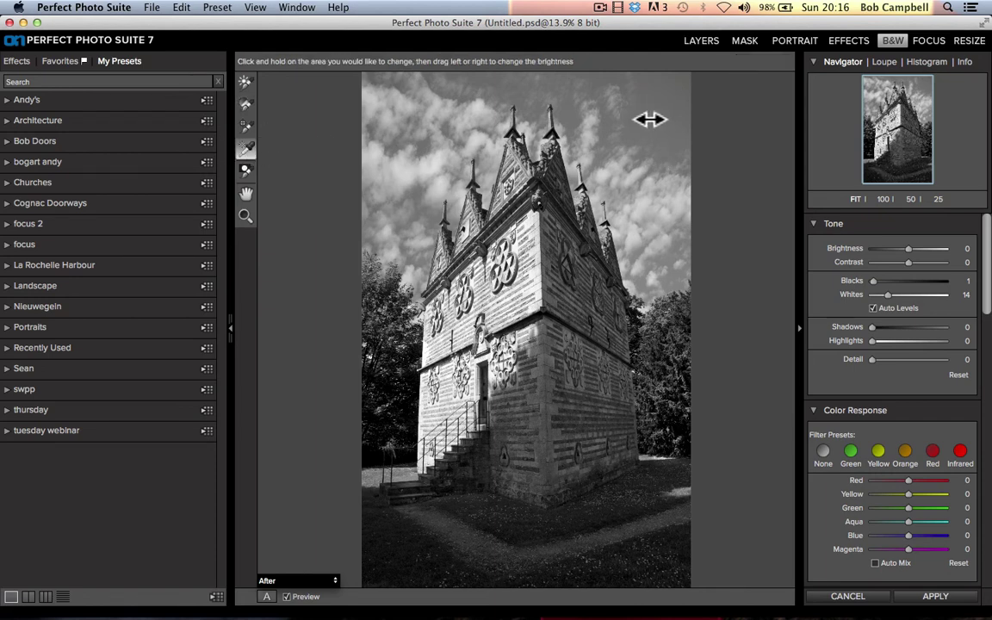
left_click_drag(665, 120, 634, 120)
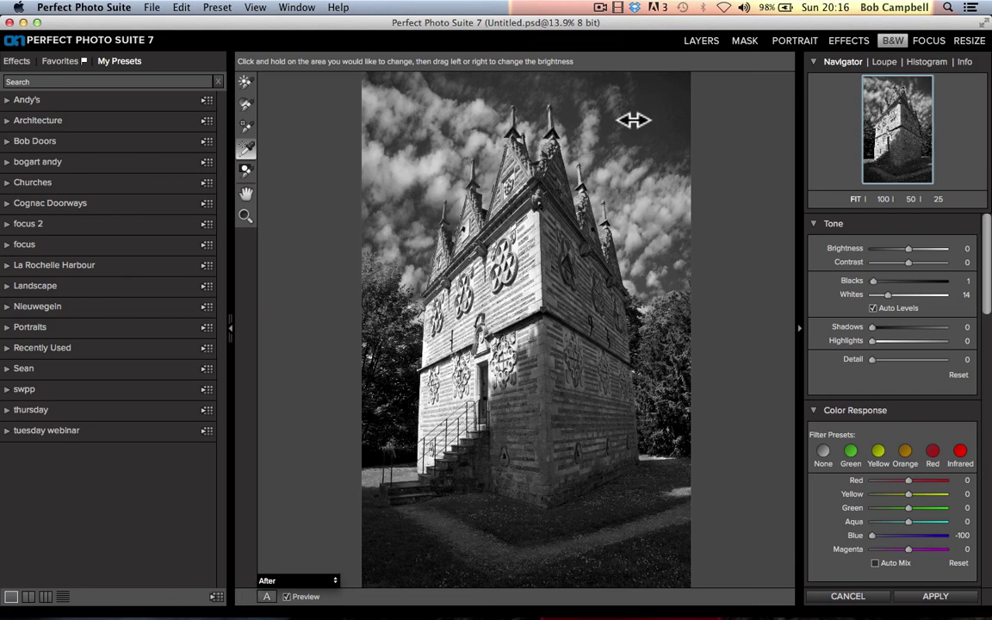
Step: Bring out more detail in the house's stonework with the detail brush at size 800 and 600, feather 25, amount 20, Perfect Brush off
left_click(245, 126)
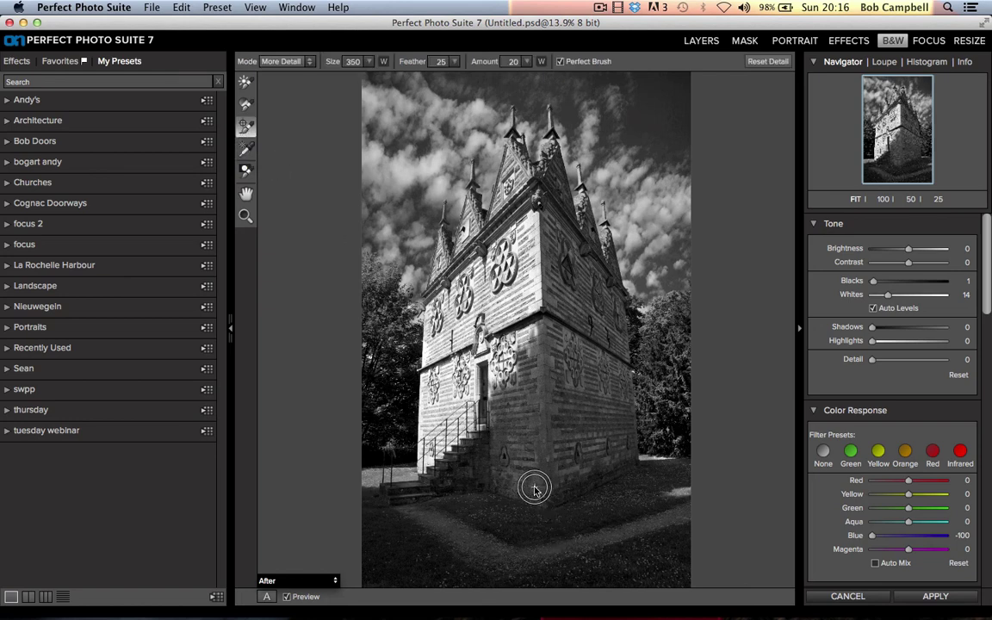
key("bracketright")
key("bracketright")
key("bracketright")
key("bracketright")
key("bracketright")
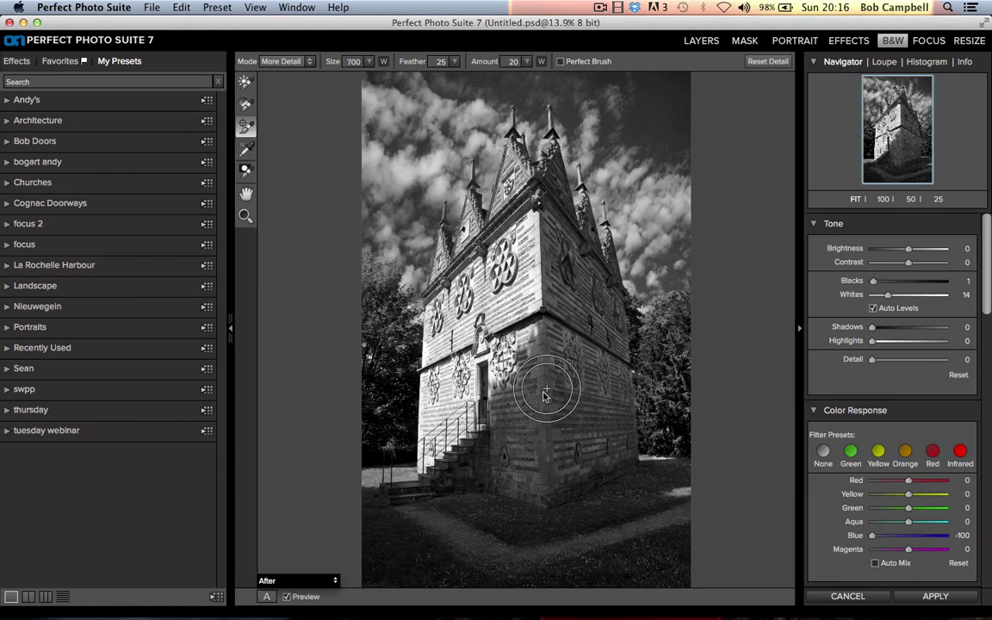
key("bracketright")
key("bracketright")
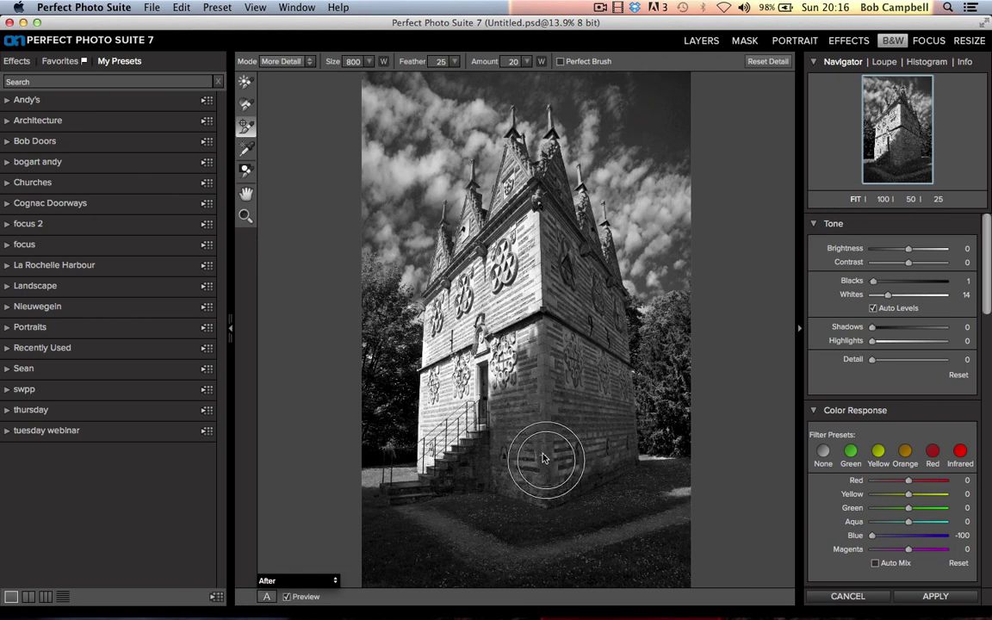
mouse_move(543, 458)
left_mouse_down()
mouse_move(531, 443)
mouse_move(525, 454)
mouse_move(532, 465)
mouse_move(552, 451)
mouse_move(517, 405)
mouse_move(491, 335)
mouse_move(544, 345)
mouse_move(499, 311)
mouse_move(517, 284)
mouse_move(552, 301)
mouse_move(495, 258)
mouse_move(491, 207)
mouse_move(543, 223)
mouse_move(488, 211)
mouse_move(489, 273)
mouse_move(589, 362)
mouse_move(588, 455)
mouse_move(586, 370)
mouse_move(618, 375)
mouse_move(607, 334)
mouse_move(551, 258)
mouse_move(564, 244)
mouse_move(515, 177)
mouse_move(500, 168)
mouse_move(461, 267)
mouse_move(507, 270)
mouse_move(457, 237)
mouse_move(469, 211)
mouse_move(512, 241)
mouse_move(466, 205)
mouse_move(564, 94)
mouse_move(487, 194)
mouse_move(539, 202)
mouse_move(484, 178)
mouse_move(473, 321)
mouse_move(405, 269)
mouse_move(431, 222)
mouse_move(460, 294)
mouse_move(405, 254)
mouse_move(421, 306)
mouse_move(481, 345)
mouse_move(432, 297)
mouse_move(431, 280)
mouse_move(435, 302)
mouse_move(487, 358)
mouse_move(444, 327)
mouse_move(456, 392)
mouse_move(488, 442)
mouse_move(422, 367)
mouse_move(465, 285)
mouse_move(532, 299)
mouse_move(479, 264)
mouse_move(473, 213)
mouse_move(521, 261)
mouse_move(530, 342)
mouse_move(538, 336)
mouse_move(547, 351)
mouse_move(561, 445)
mouse_move(551, 454)
left_mouse_up()
key("bracketleft")
key("bracketleft")
mouse_move(550, 448)
left_mouse_down()
mouse_move(586, 439)
mouse_move(587, 450)
mouse_move(617, 460)
mouse_move(632, 443)
mouse_move(612, 379)
mouse_move(556, 308)
mouse_move(536, 392)
mouse_move(546, 488)
mouse_move(497, 465)
mouse_move(487, 392)
mouse_move(472, 440)
mouse_move(445, 461)
mouse_move(509, 405)
mouse_move(517, 379)
mouse_move(504, 349)
mouse_move(543, 336)
mouse_move(546, 222)
mouse_move(491, 194)
mouse_move(487, 160)
mouse_move(539, 181)
mouse_move(614, 277)
mouse_move(421, 246)
mouse_move(412, 220)
mouse_move(466, 269)
mouse_move(416, 245)
mouse_move(410, 258)
left_mouse_up()
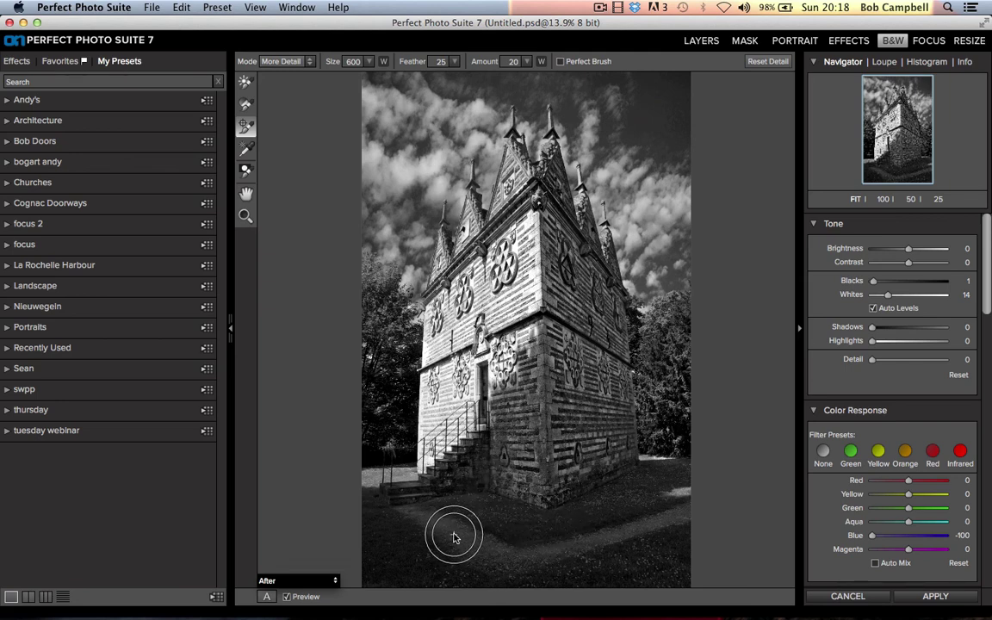
Step: Lighten the foreground grass and path with the brightness brush at size 900, feather 76 and amount 13, with Perfect Brush off
left_click(246, 82)
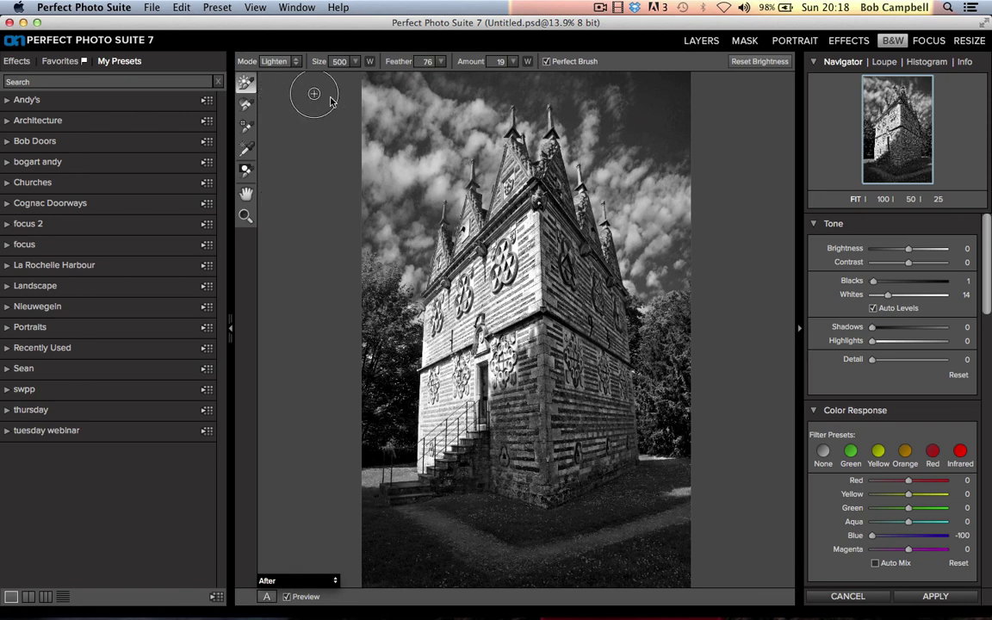
left_click_drag(461, 64, 410, 57)
left_click(547, 63)
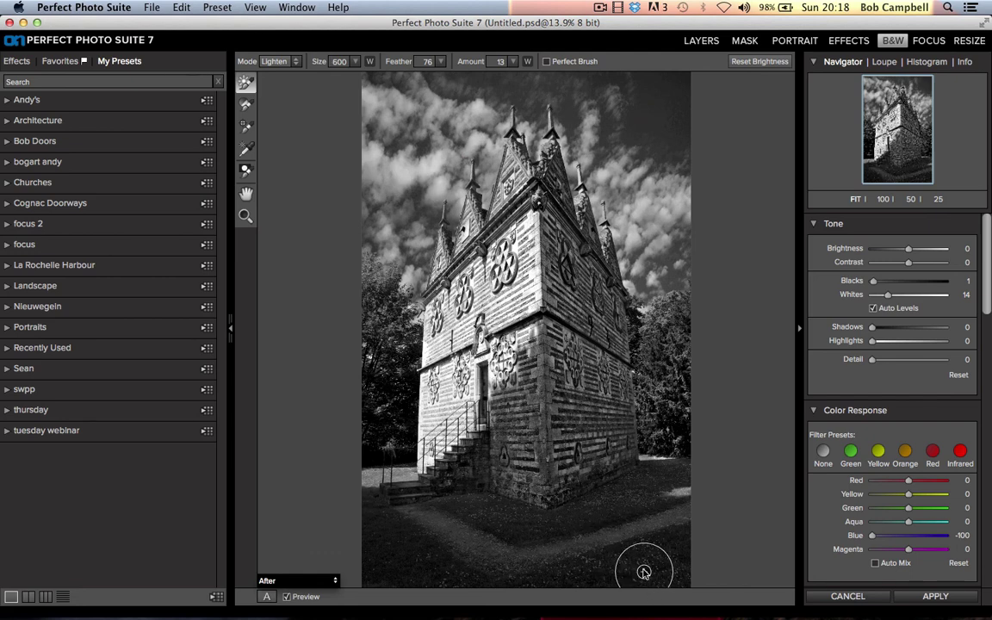
key("bracketright")
key("bracketright")
key("bracketright")
key("bracketright")
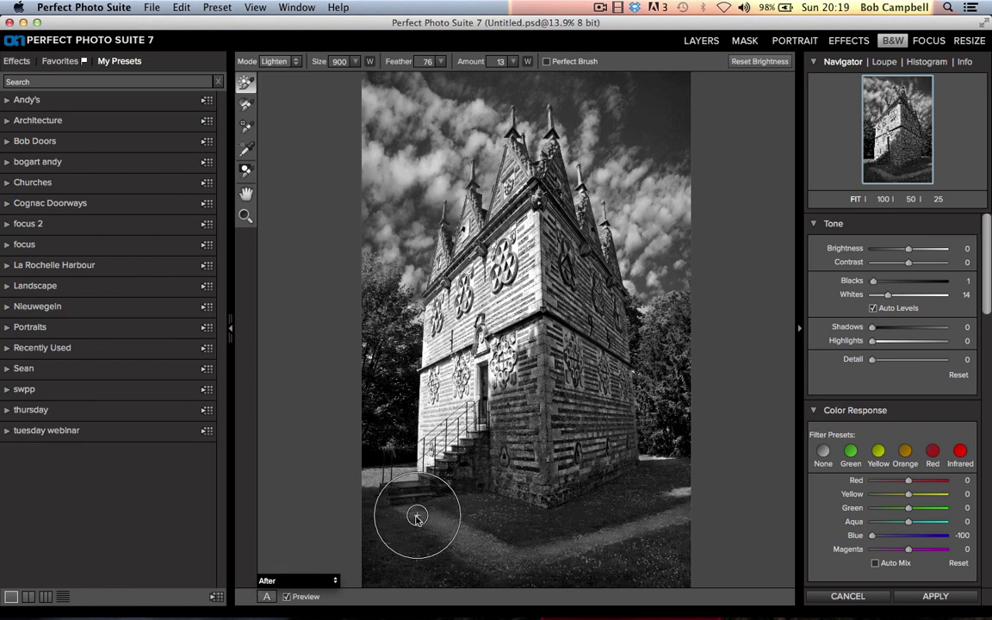
mouse_move(463, 612)
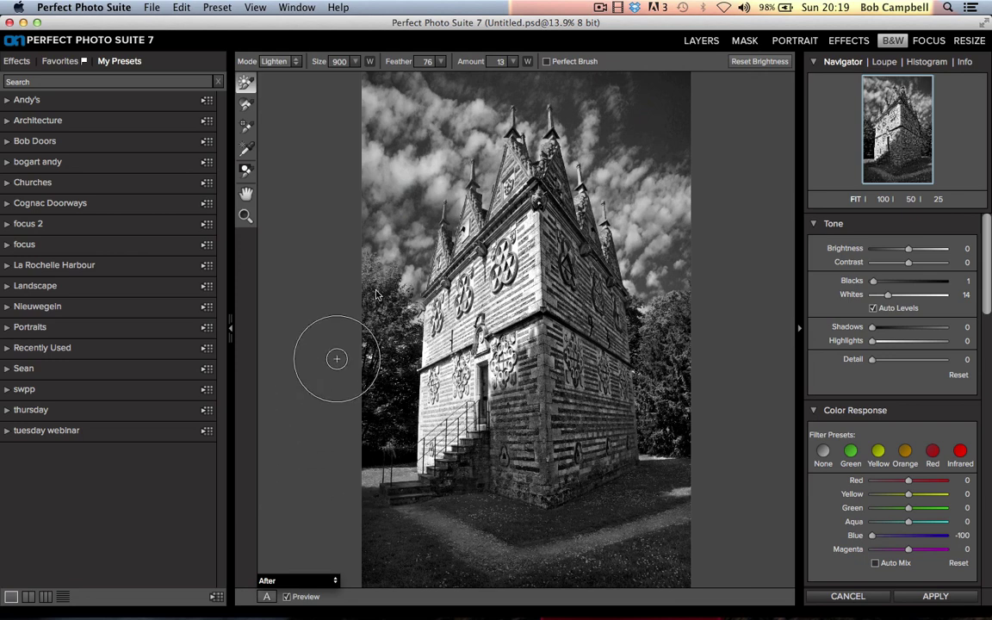
left_click(601, 7)
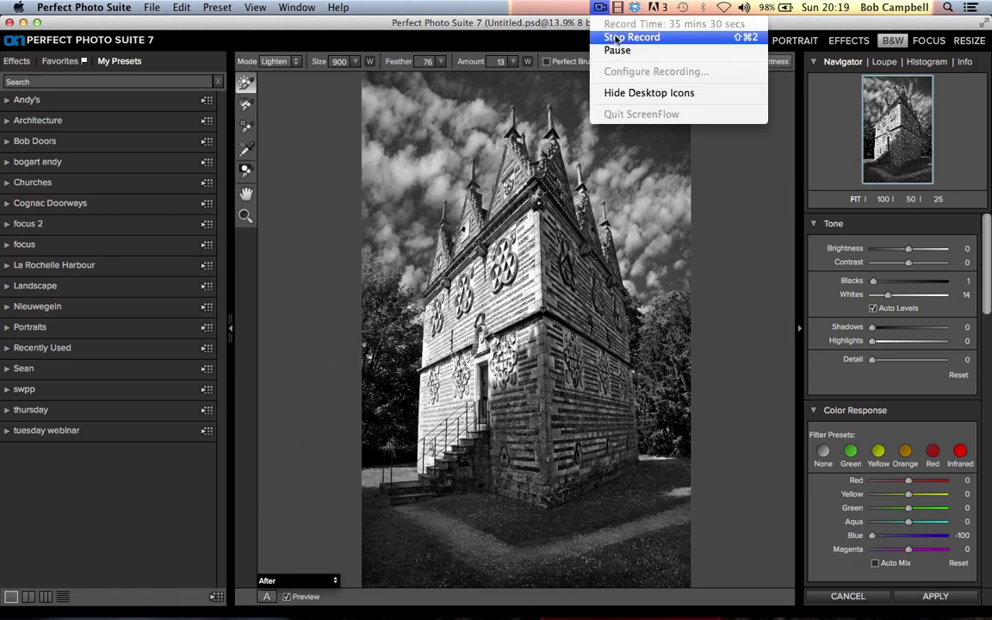